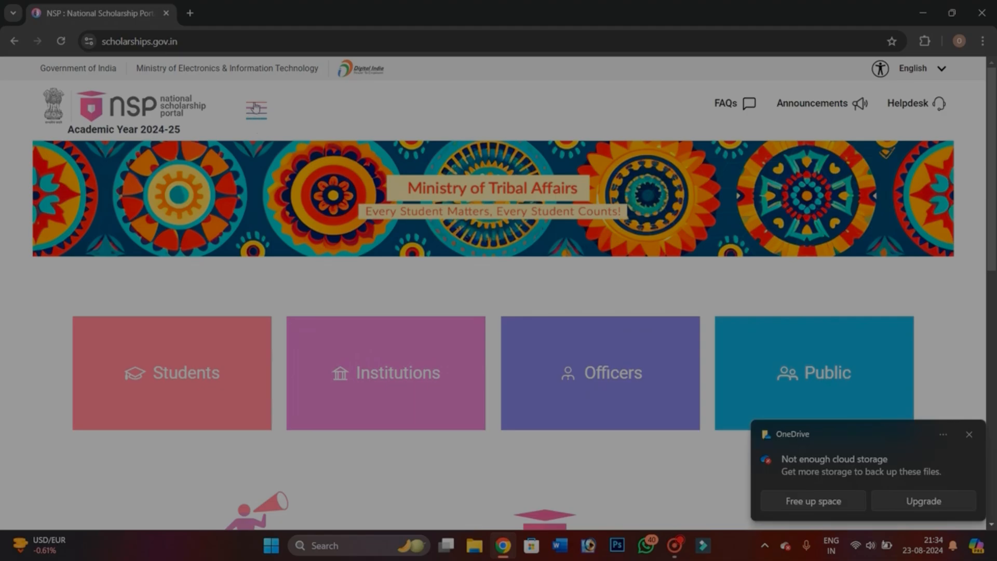
# Open the student scholarship application page and continue to the new-user registration site, accepting the external redirect.
pyautogui.click(254, 111)
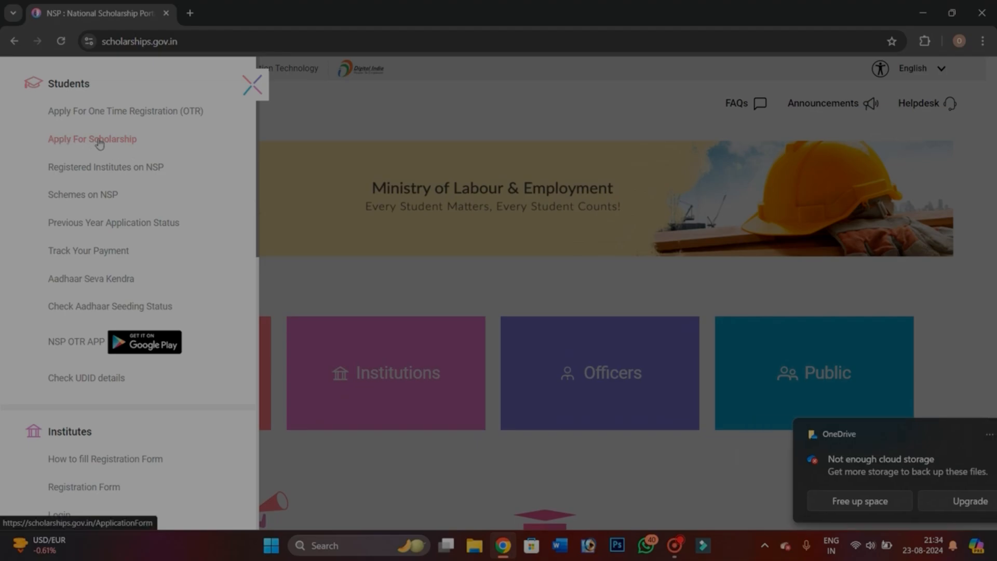
pyautogui.click(100, 144)
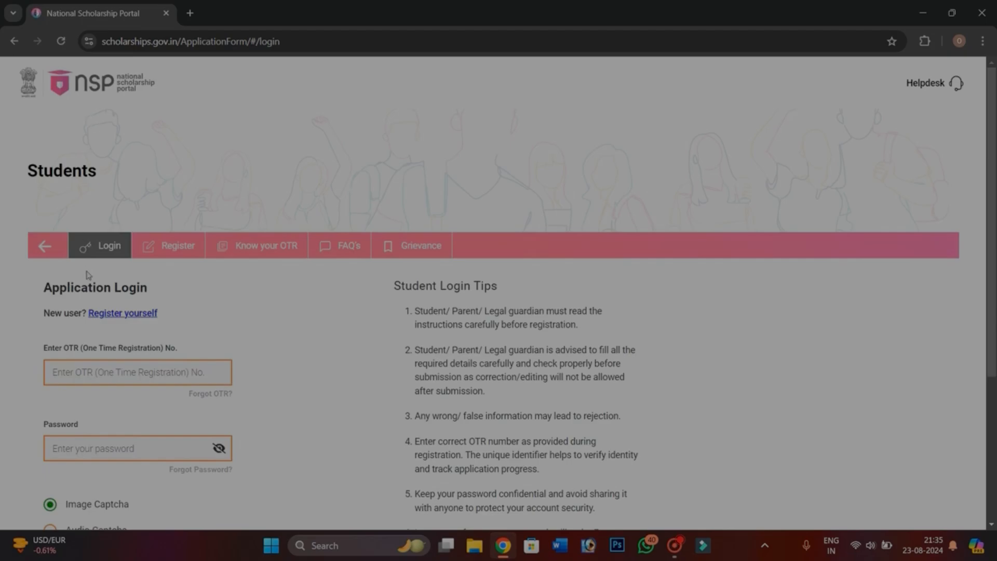
pyautogui.scroll(-1, 96, 263)
pyautogui.scroll(-1, 96, 264)
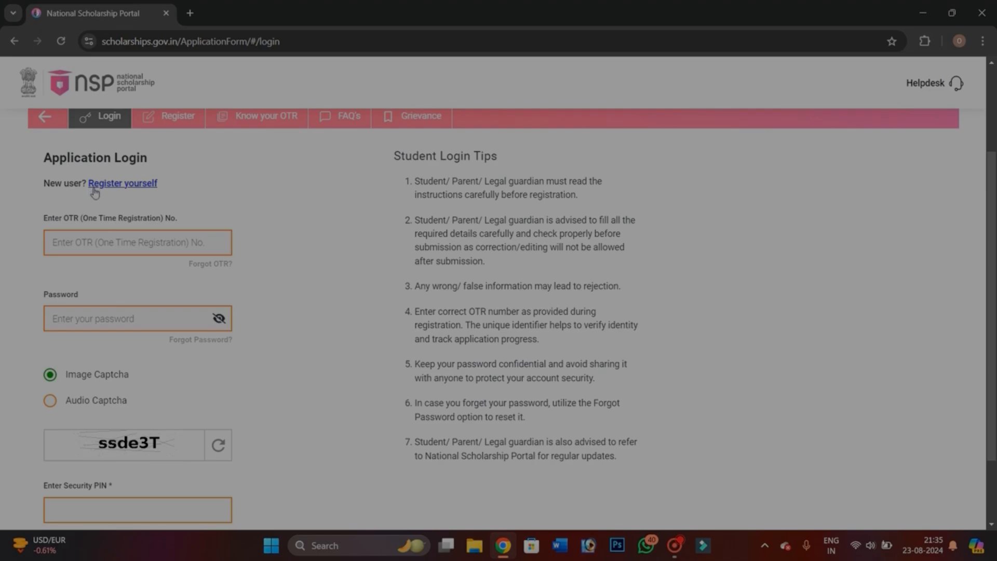
pyautogui.click(126, 184)
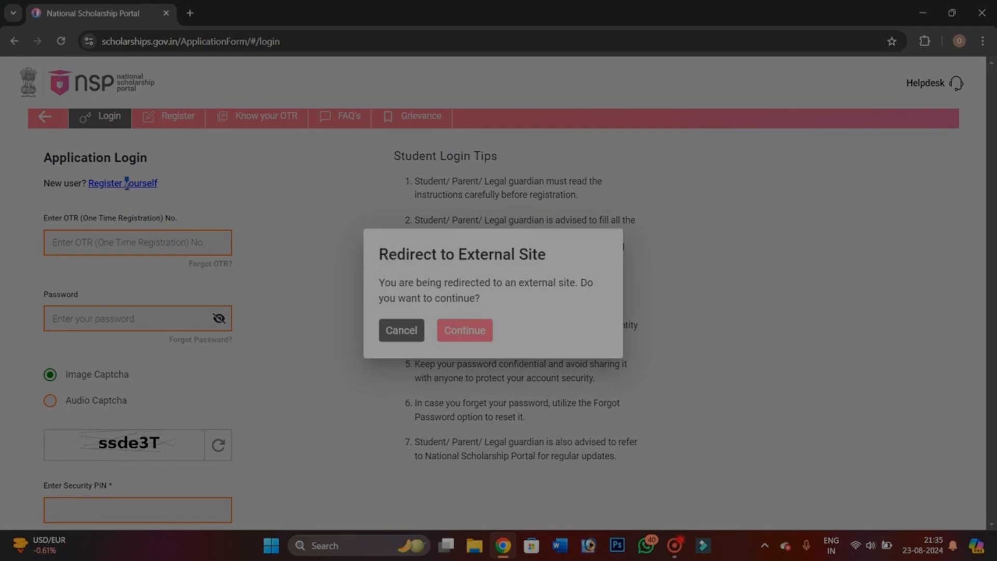
pyautogui.click(466, 331)
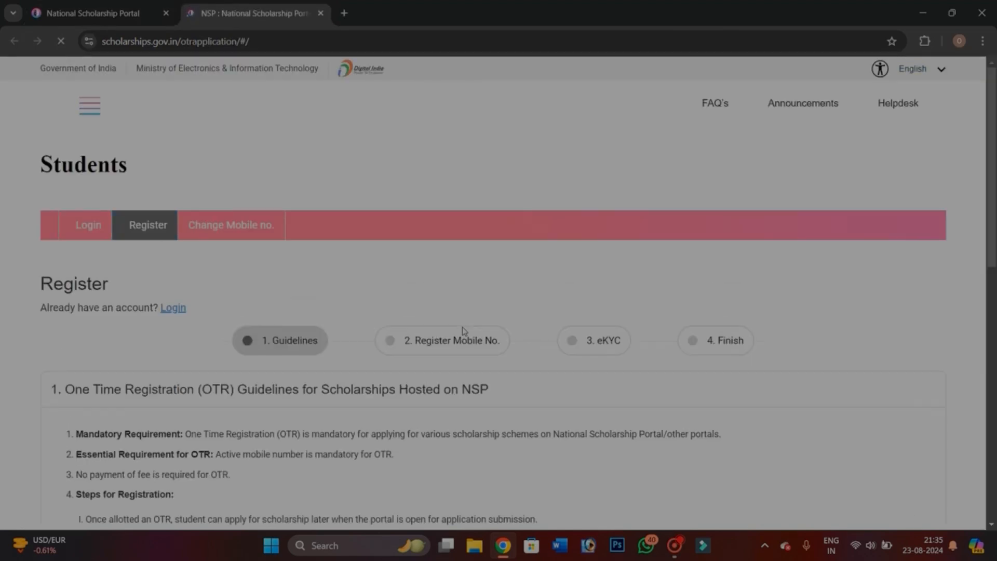
# Accept both the One Time Registration guidelines and the Aadhaar/OTR de-duplication consent, and proceed to mobile number registration.
pyautogui.scroll(-1, 462, 332)
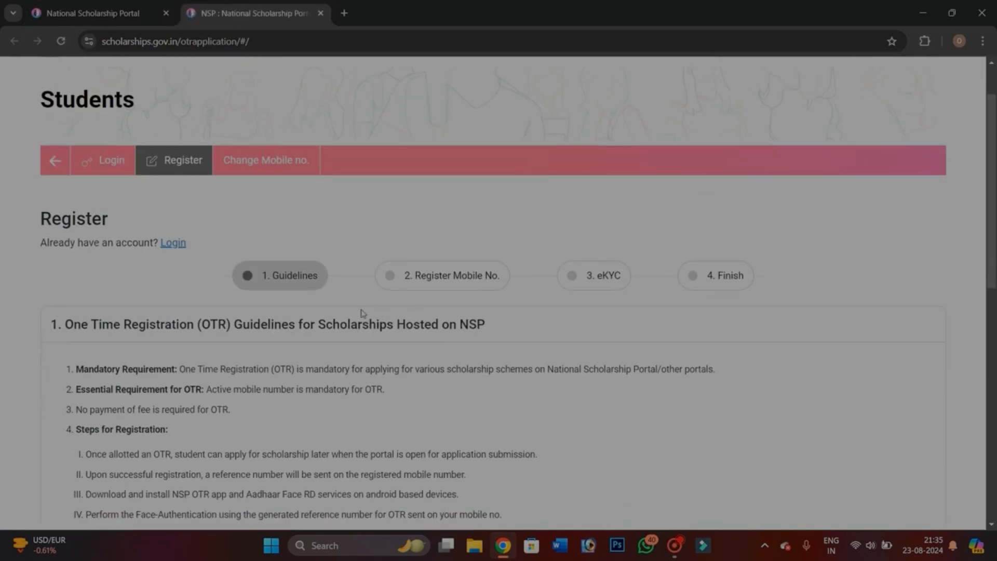
pyautogui.scroll(-7, 329, 291)
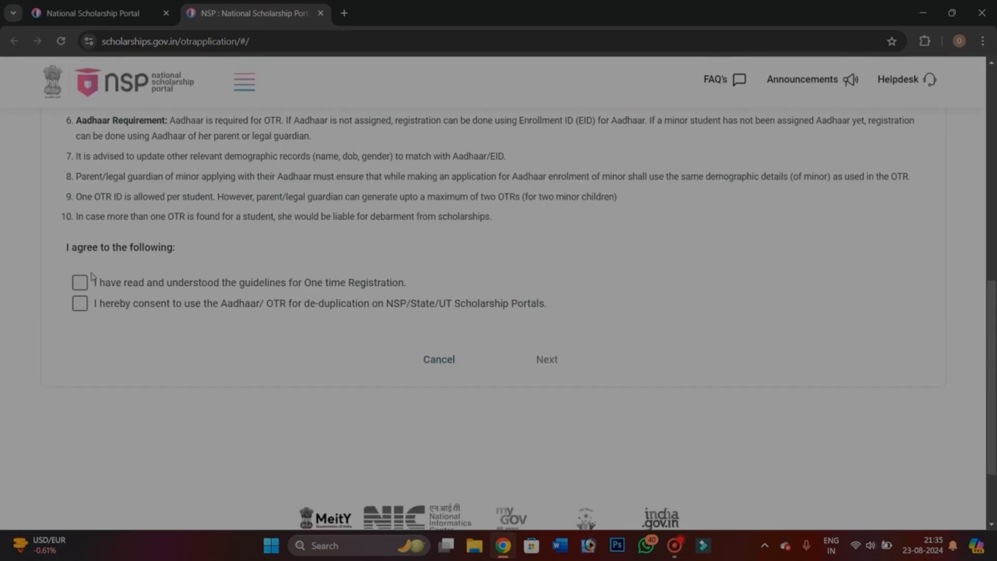
pyautogui.click(81, 282)
pyautogui.click(80, 303)
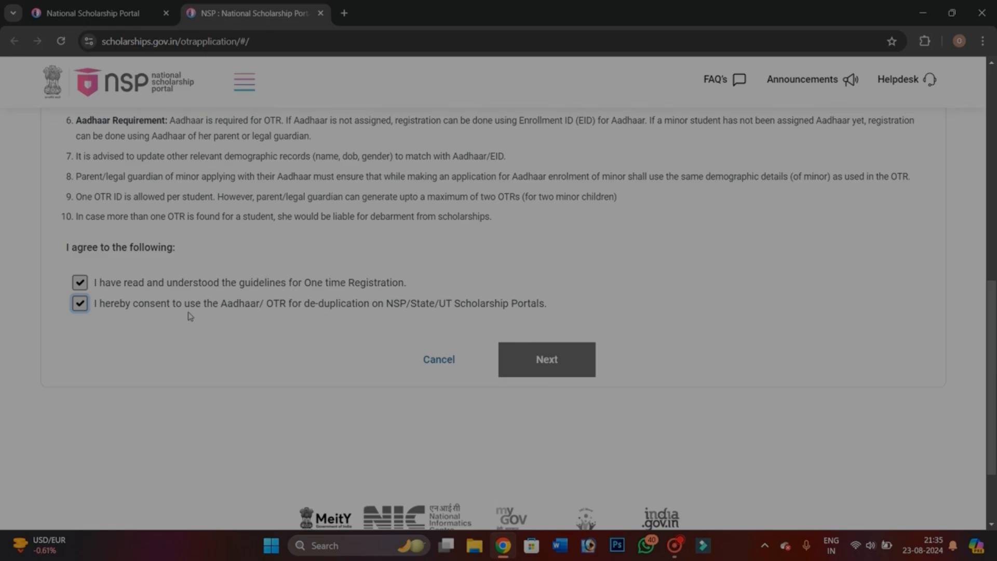
pyautogui.click(554, 361)
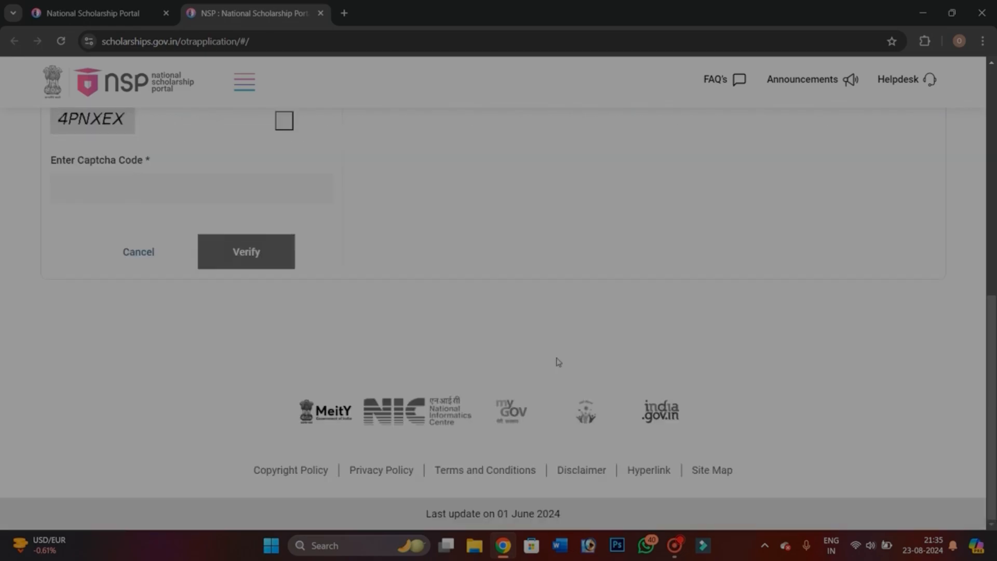
# Fill in the mobile number, its OTP and the displayed captcha code, and verify the mobile registration.
pyautogui.scroll(3, 390, 326)
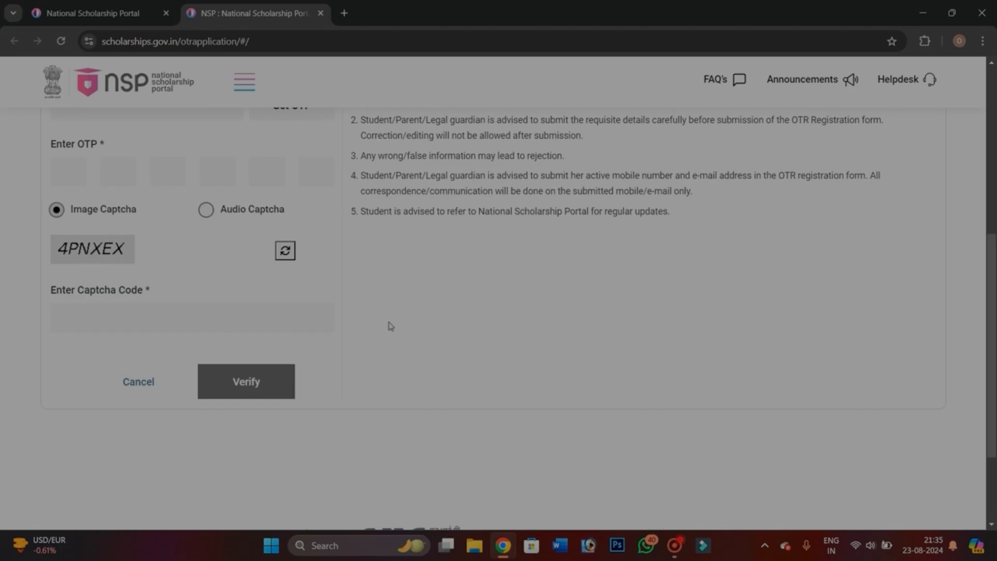
pyautogui.scroll(4, 390, 326)
pyautogui.click(147, 300)
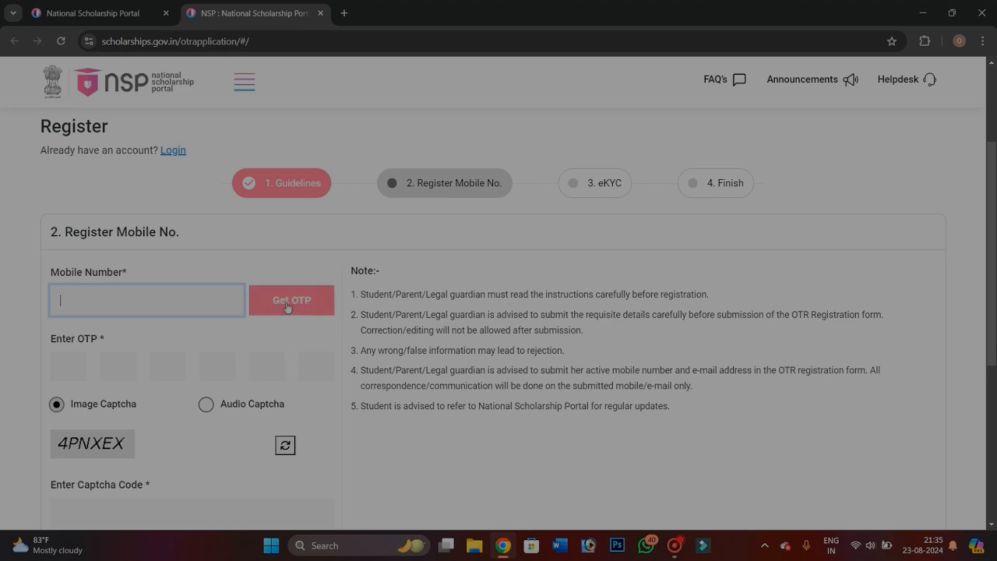
pyautogui.click(118, 367)
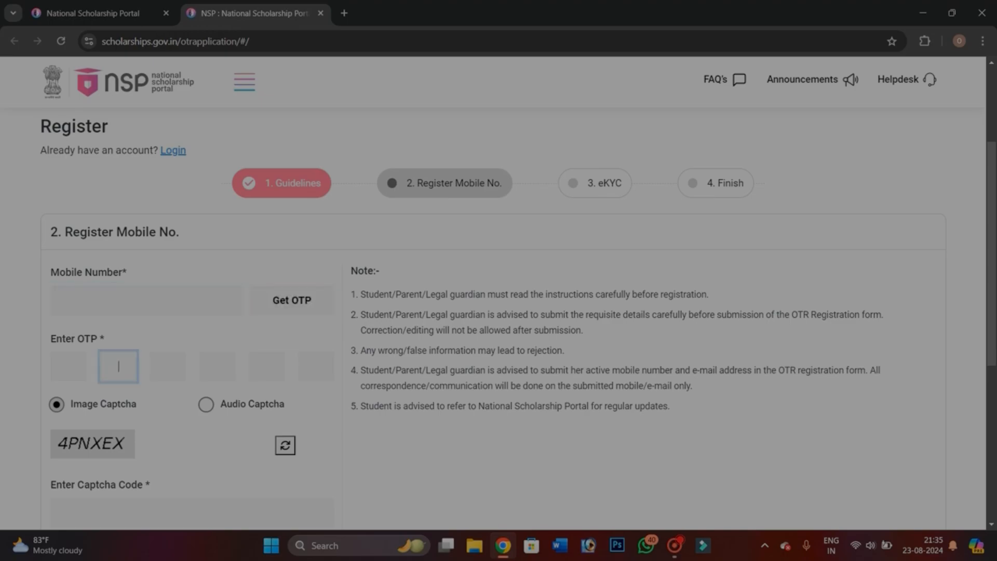
pyautogui.scroll(-1, 327, 346)
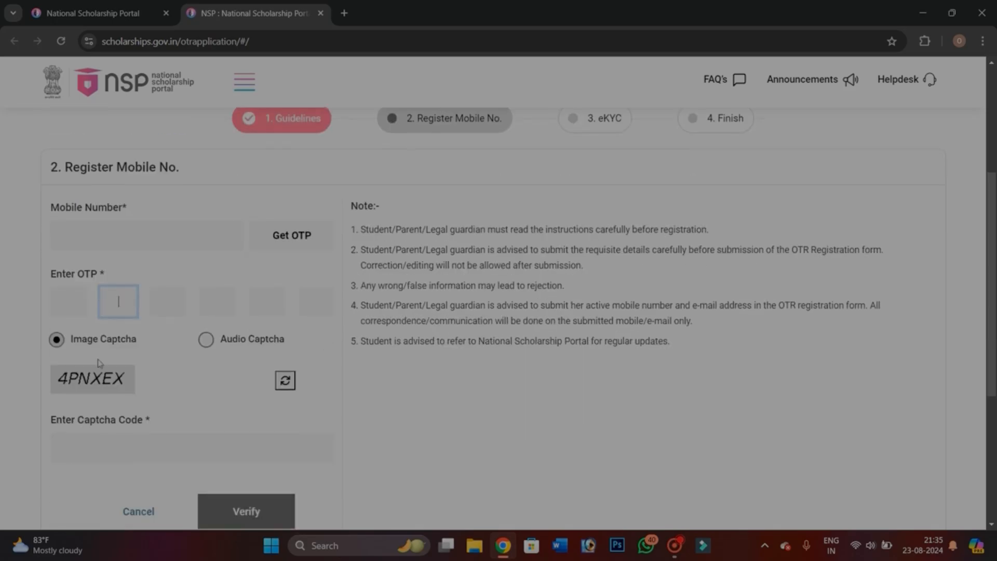
pyautogui.scroll(-1, 78, 385)
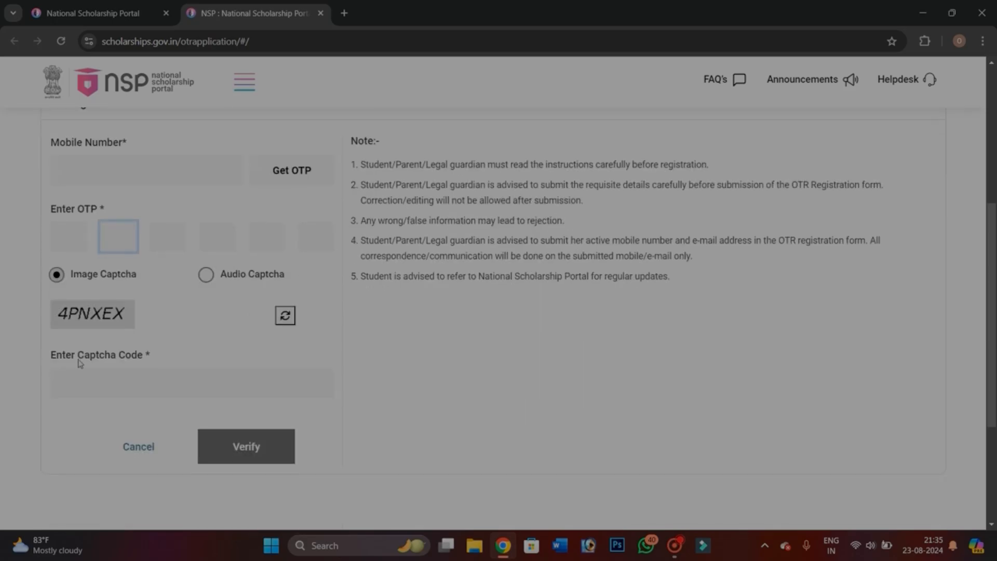
pyautogui.click(72, 371)
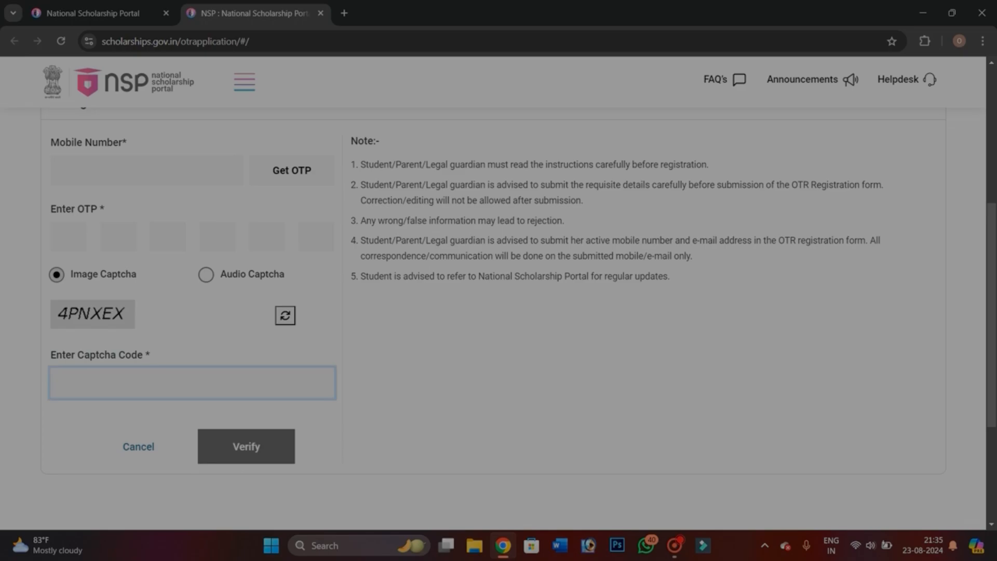
pyautogui.write('4')
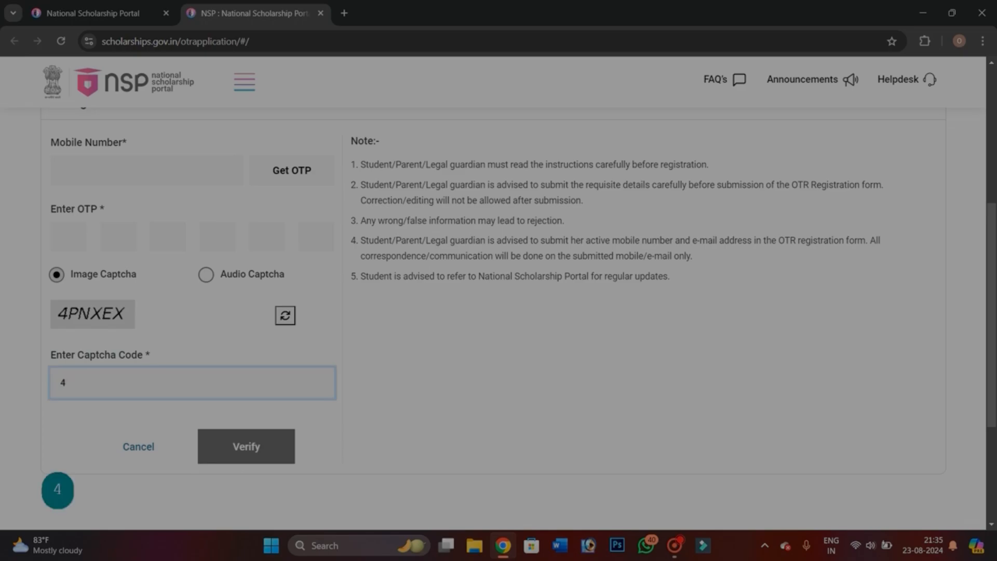
pyautogui.press('capslock')
pyautogui.write('PNXEX')
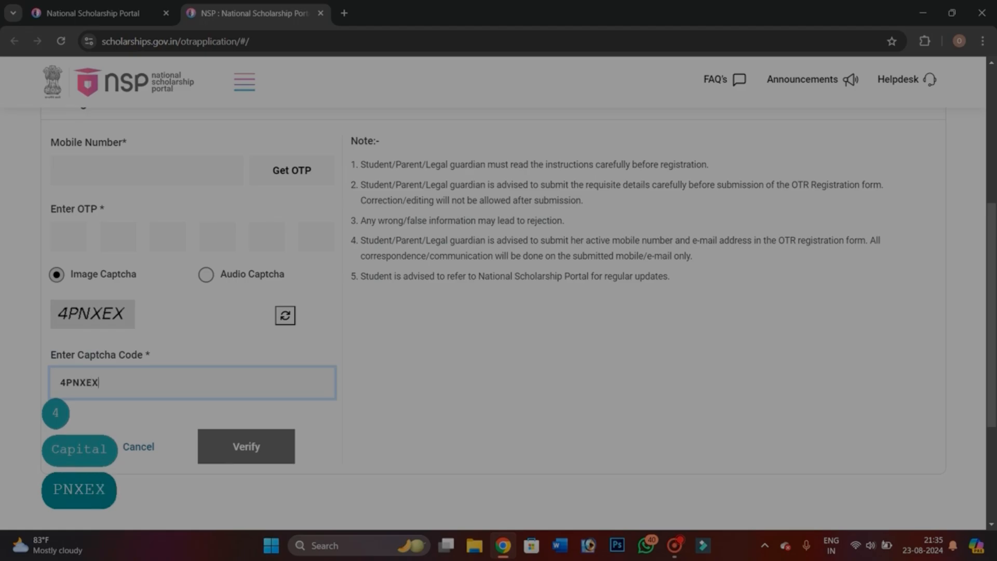
pyautogui.click(257, 448)
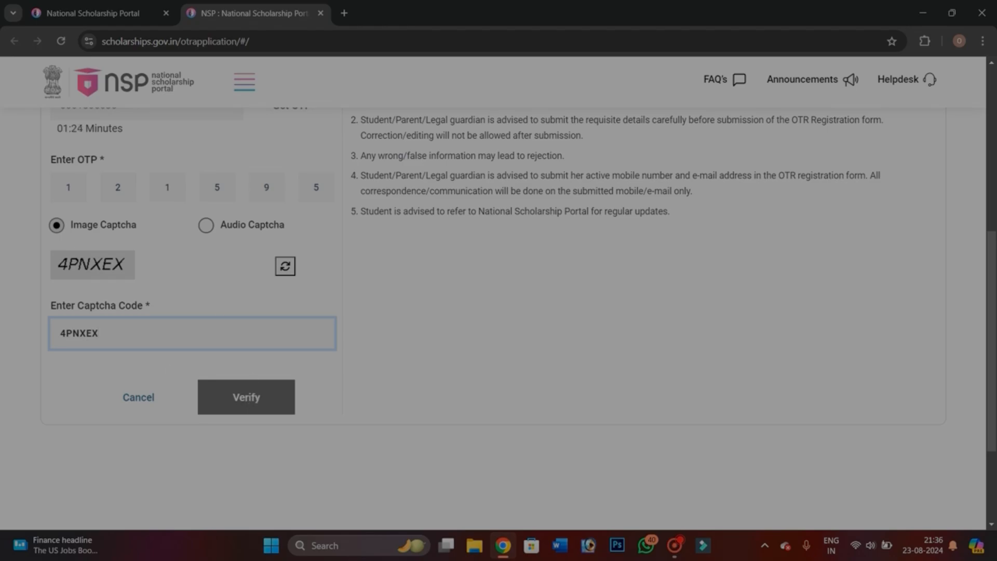
pyautogui.click(246, 398)
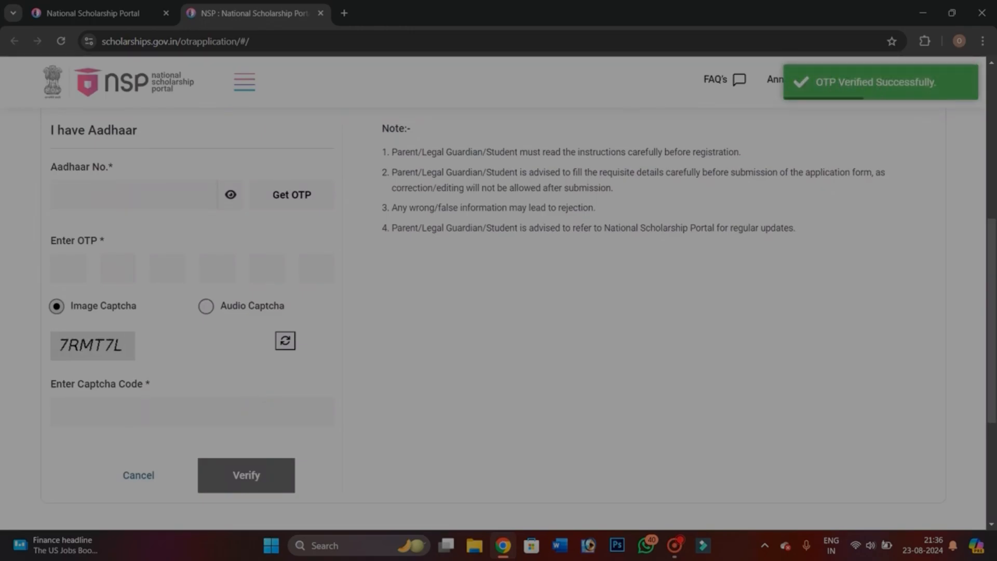
# Enter the applicant's Aadhaar number for eKYC, request an OTP and agree to the Aadhaar consent.
pyautogui.click(218, 192)
pyautogui.scroll(4, 89, 196)
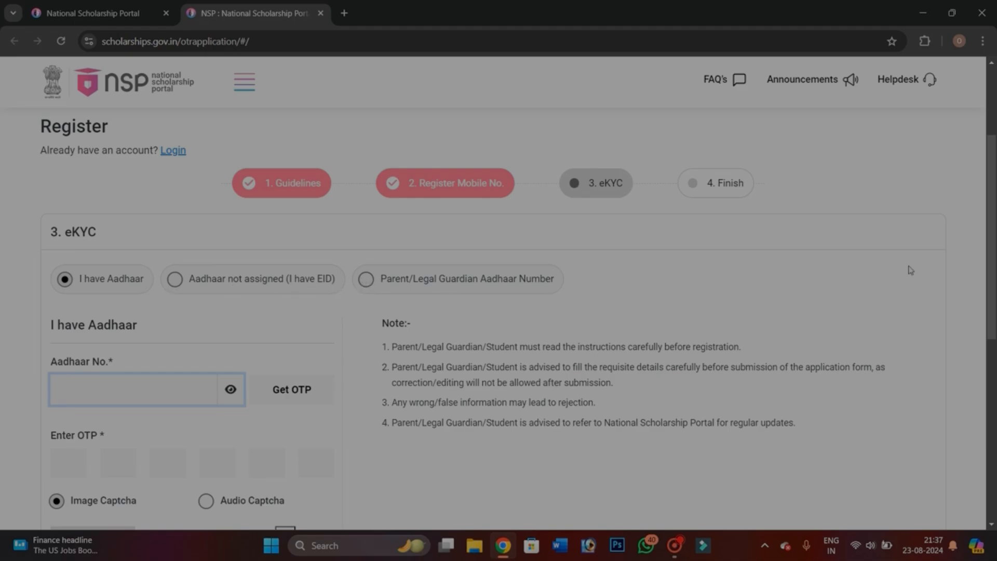
pyautogui.moveTo(988, 272); pyautogui.dragTo(994, 351)
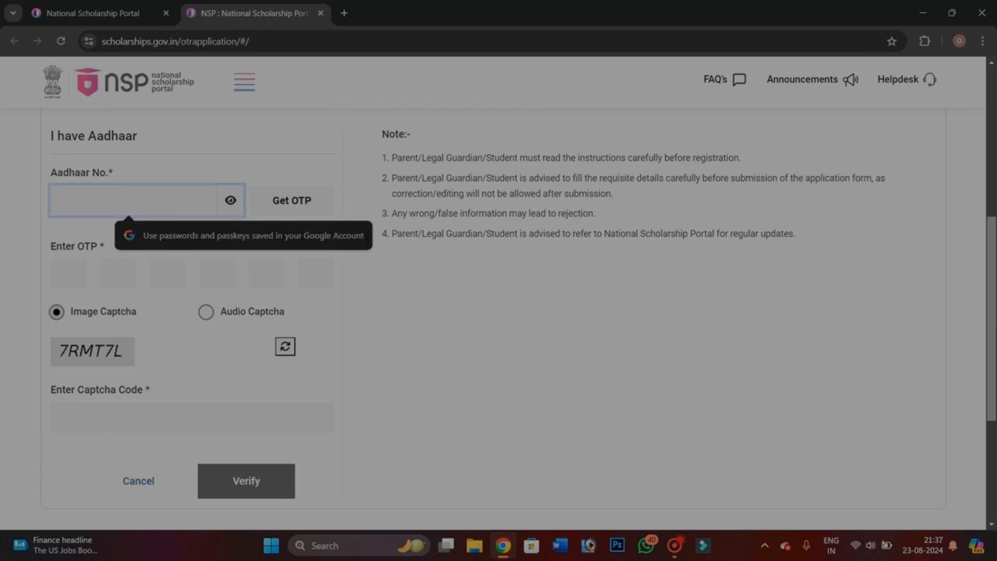
pyautogui.write('••••••••••••')
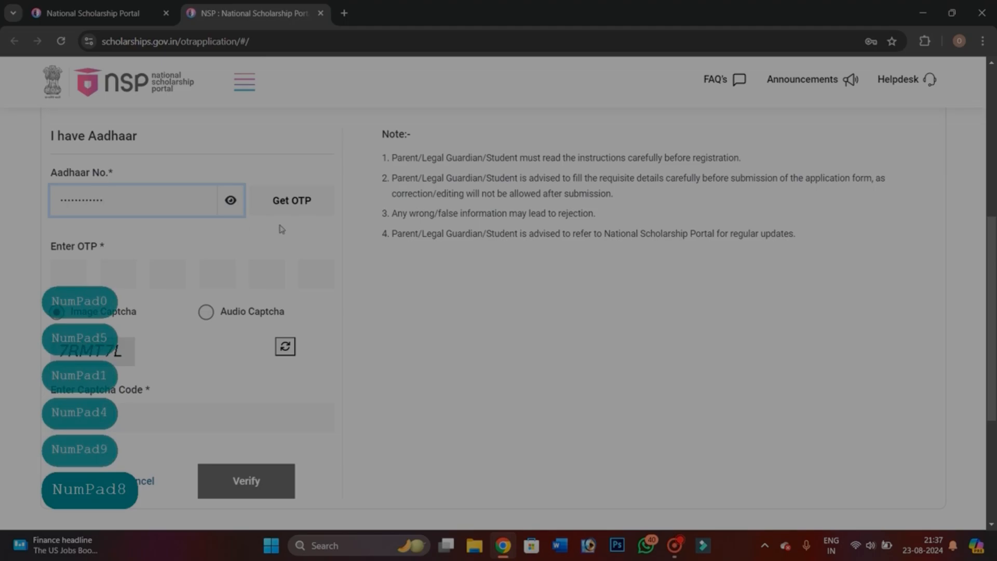
pyautogui.click(297, 205)
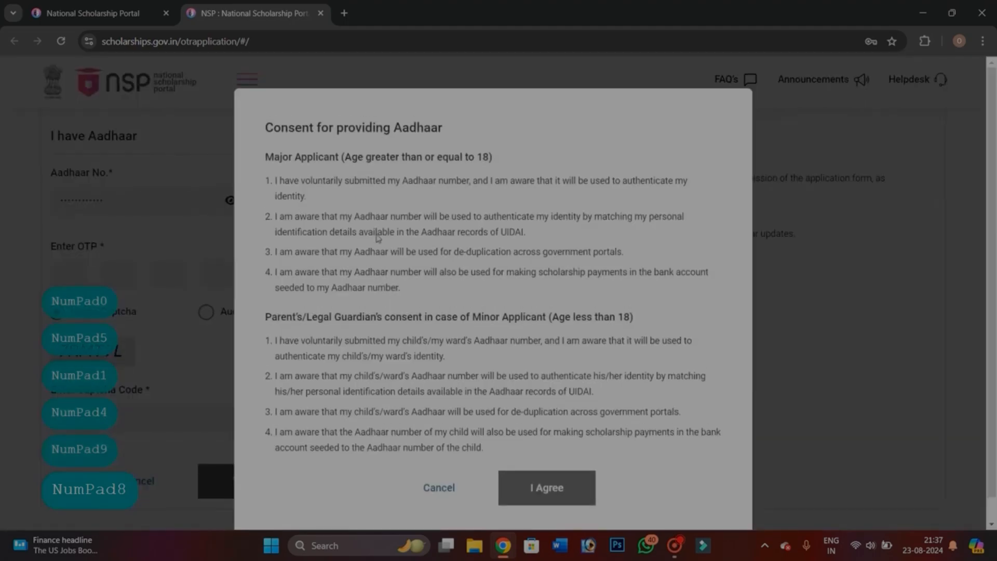
pyautogui.click(556, 491)
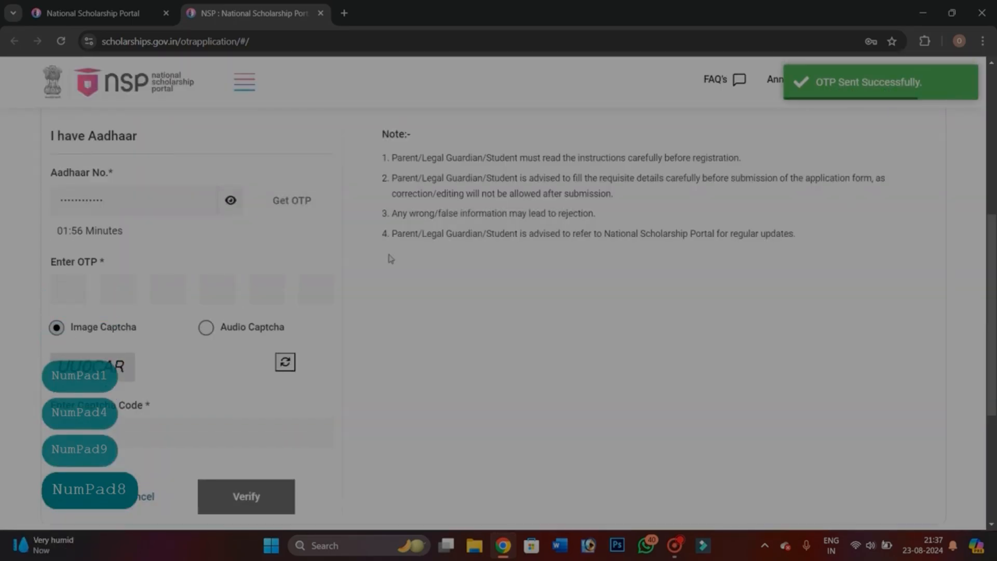
# Enter the Aadhaar OTP and the displayed captcha code, and verify the eKYC.
pyautogui.click(69, 289)
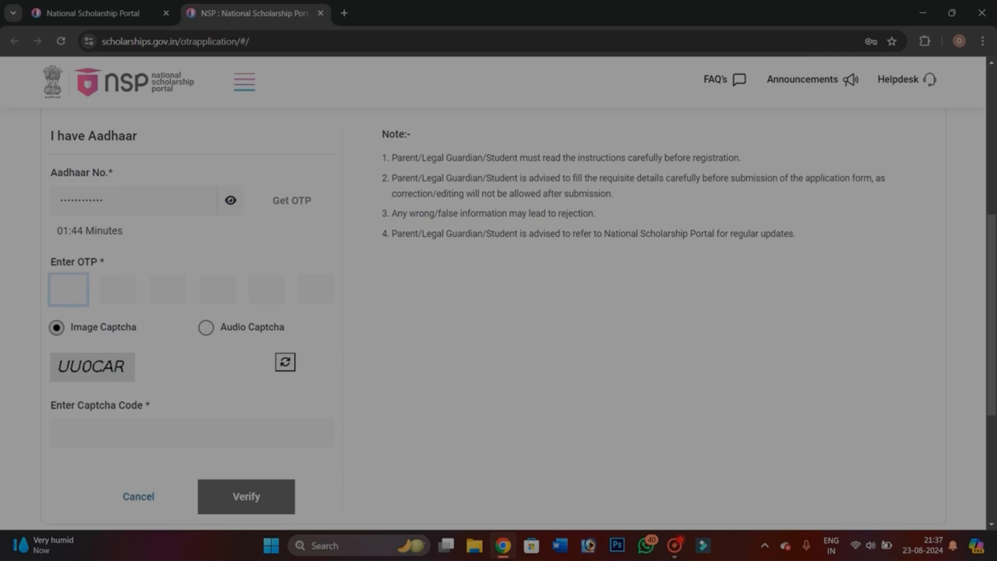
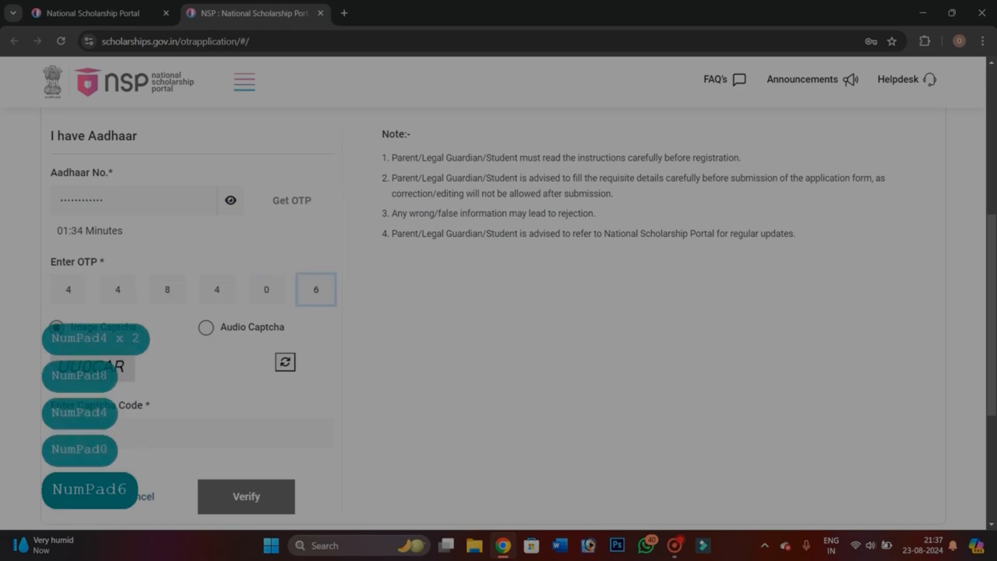
pyautogui.scroll(-1, 493, 318)
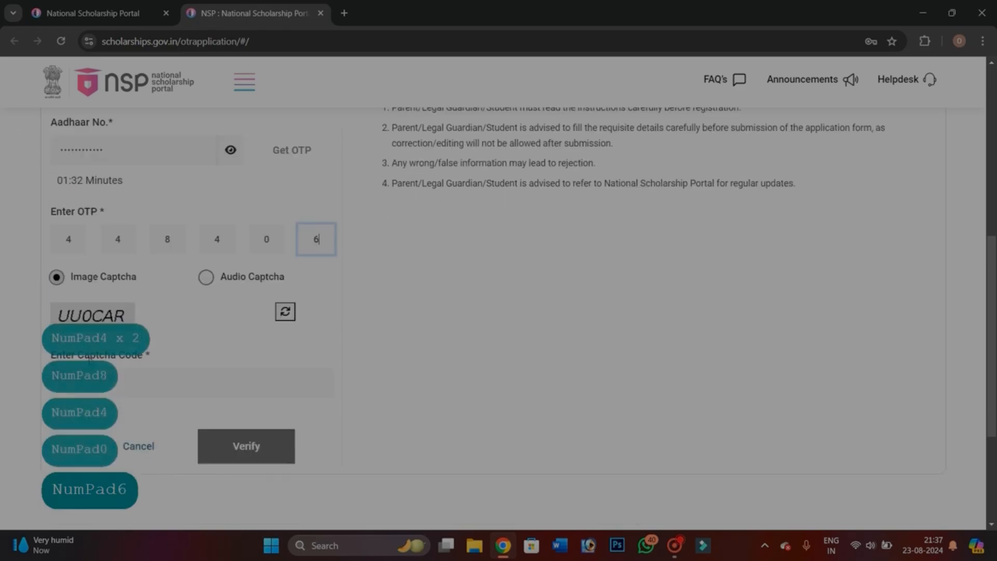
pyautogui.click(192, 368)
pyautogui.write('UU')
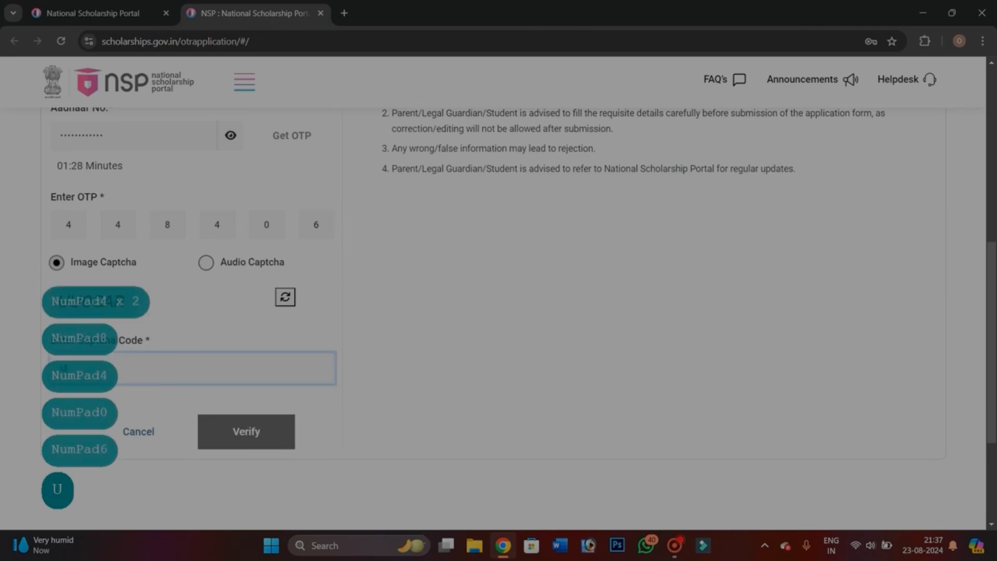
pyautogui.write('0CAR')
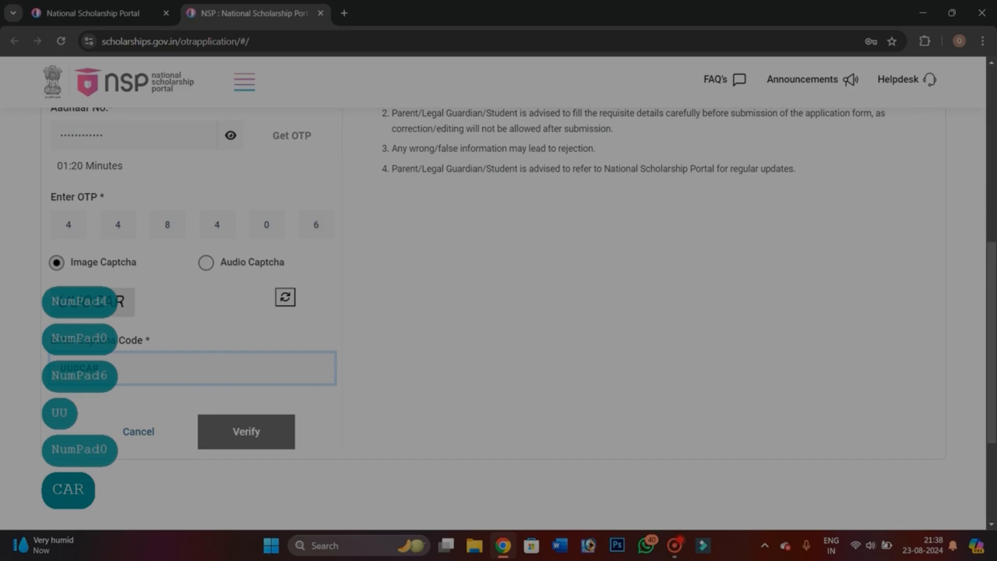
pyautogui.click(242, 435)
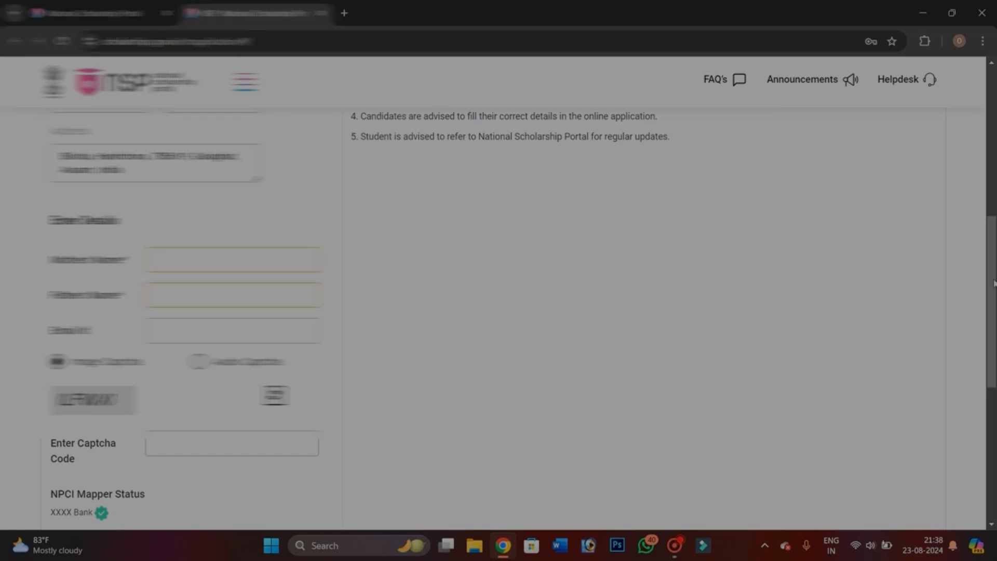
# Check the applicant's Aadhaar details and the parents' name fields, enter the displayed captcha code and finish the registration.
pyautogui.scroll(5, 994, 283)
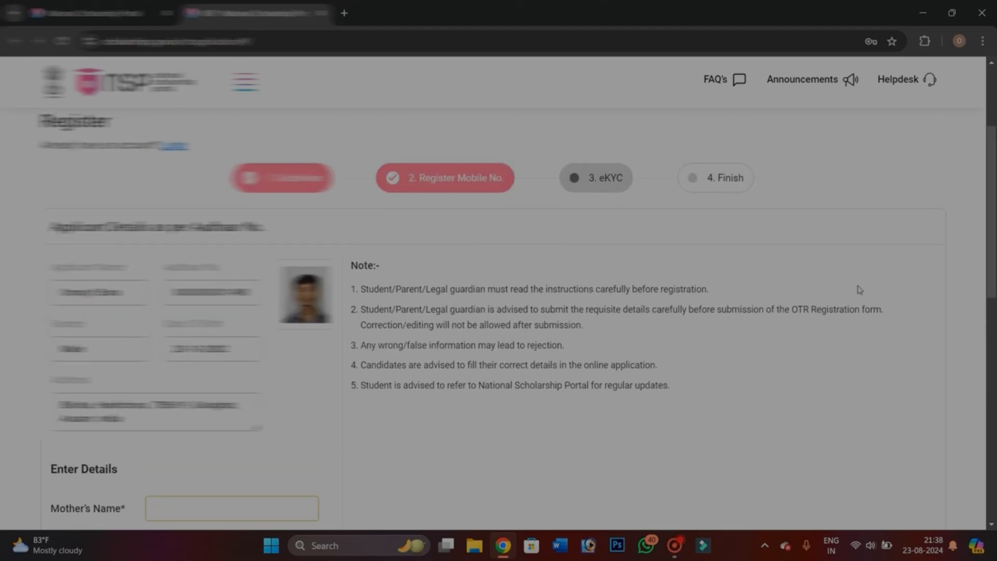
pyautogui.scroll(-2, 992, 301)
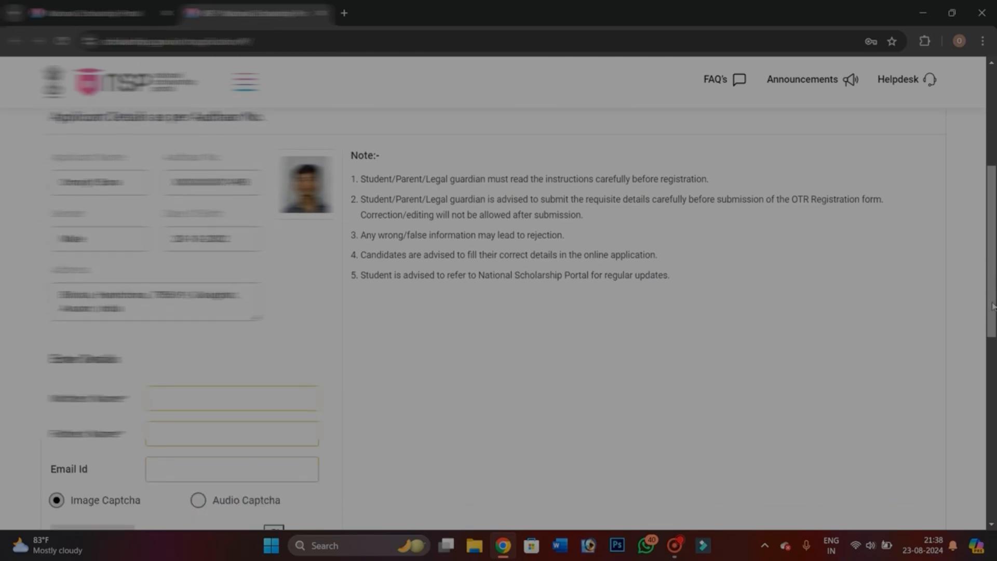
pyautogui.scroll(-4, 991, 306)
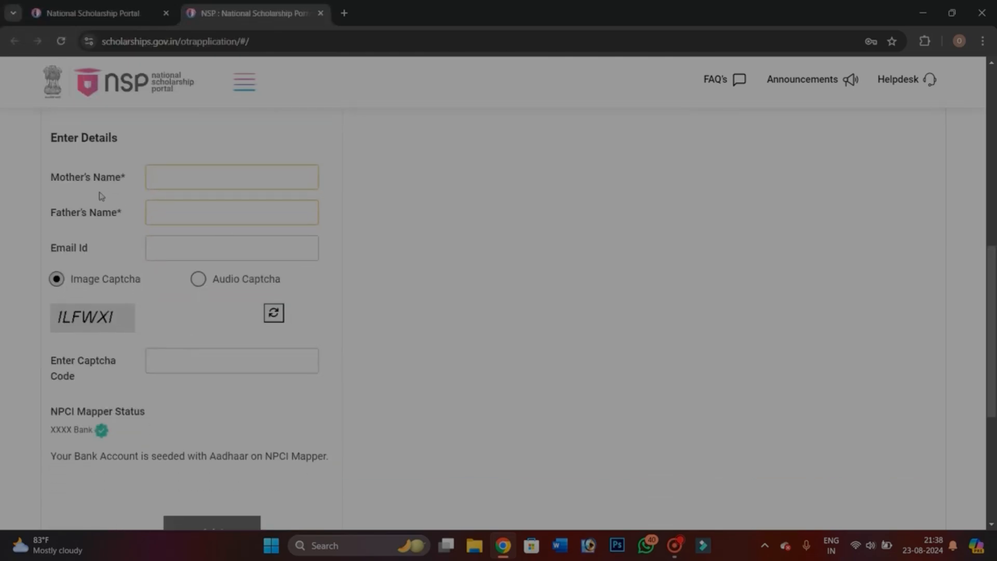
pyautogui.click(156, 177)
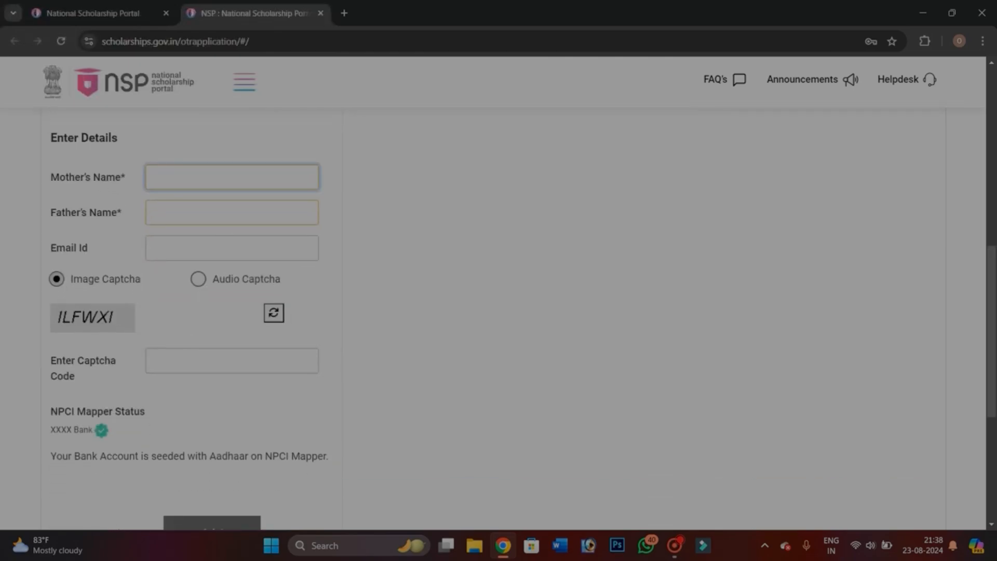
pyautogui.click(156, 212)
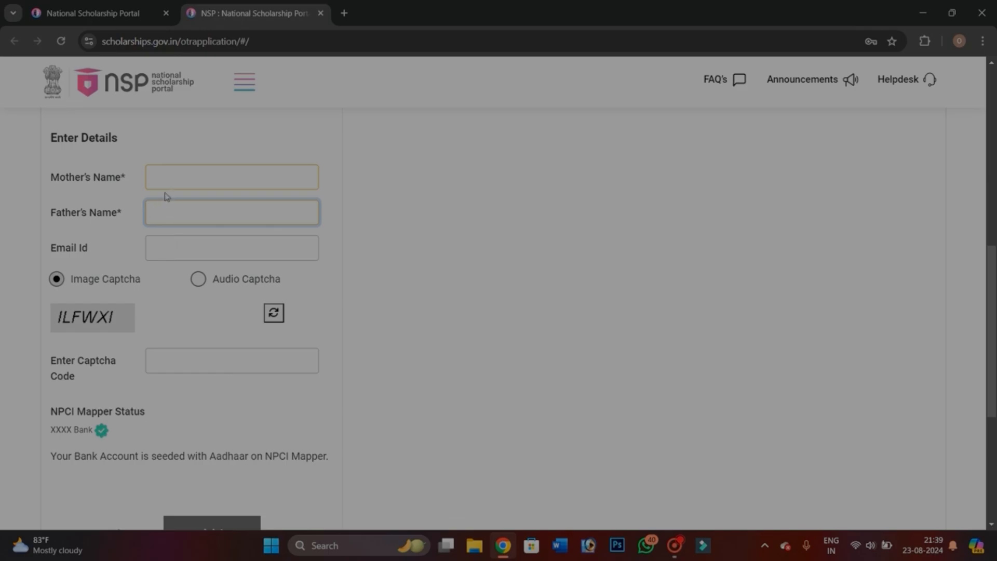
pyautogui.click(148, 363)
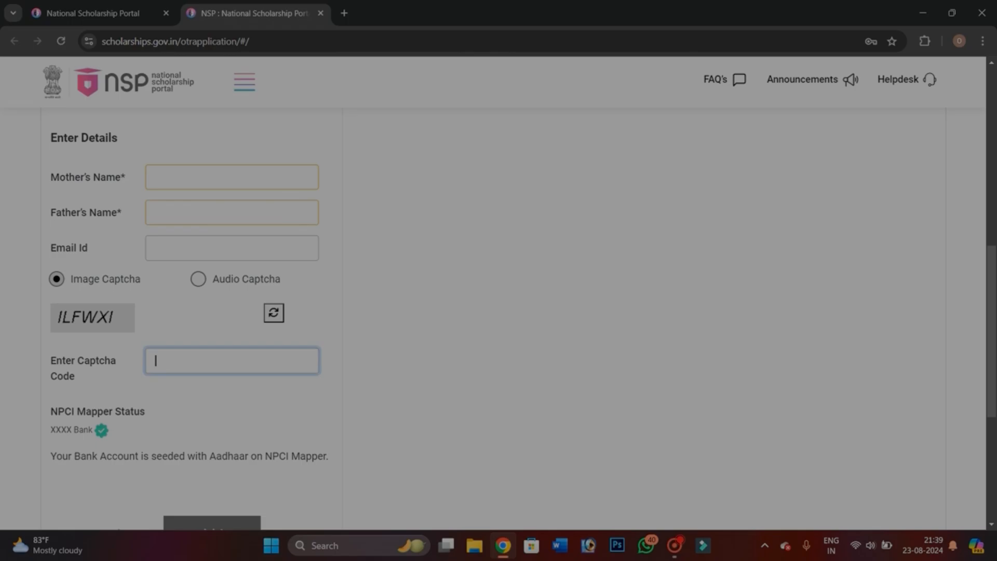
pyautogui.scroll(-1, 170, 345)
pyautogui.scroll(1, 291, 431)
pyautogui.scroll(-1, 324, 454)
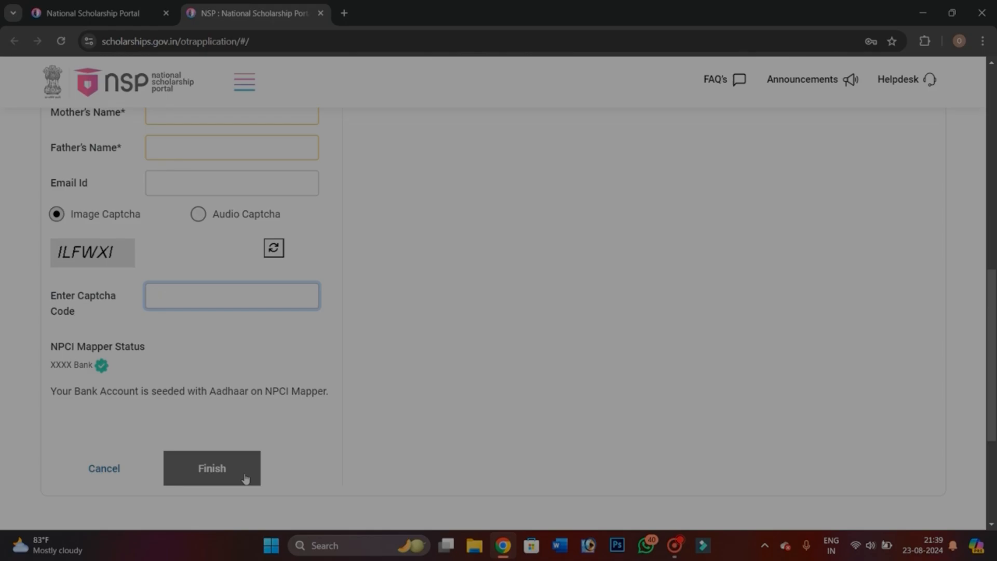
pyautogui.scroll(-1, 241, 422)
pyautogui.write('ILFWXI')
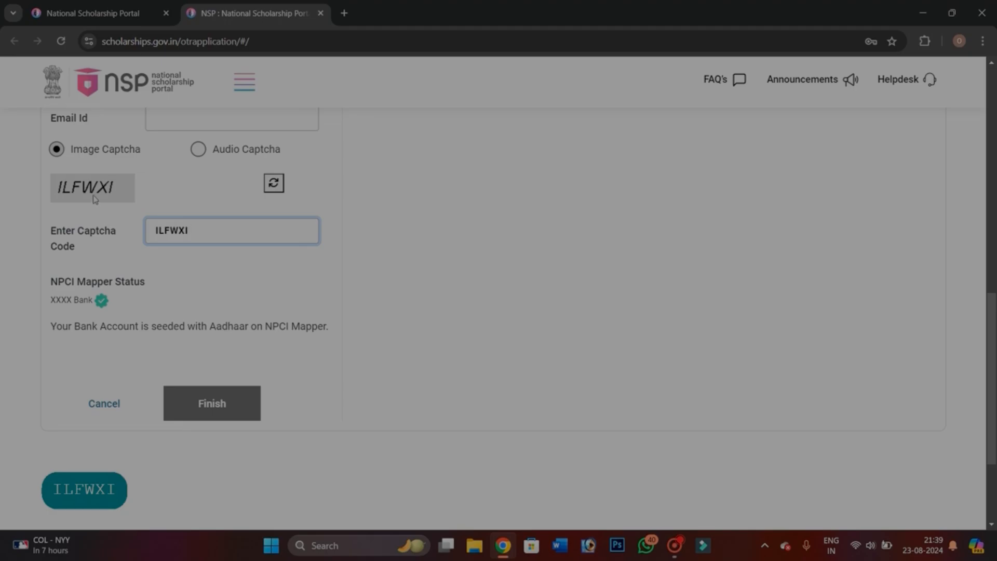
pyautogui.click(217, 408)
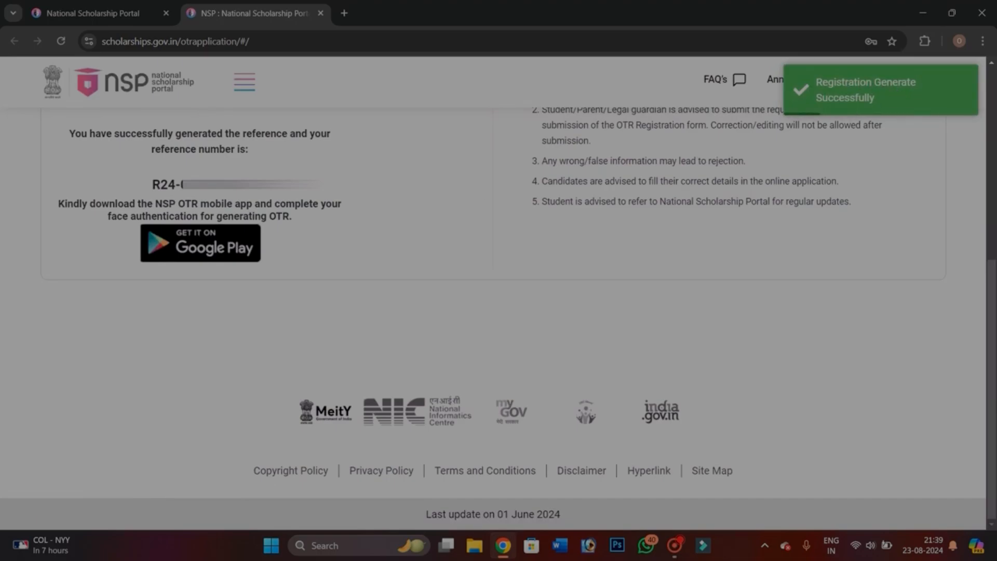
# Examine the generated reference number and highlight its beginning.
pyautogui.scroll(3, 267, 264)
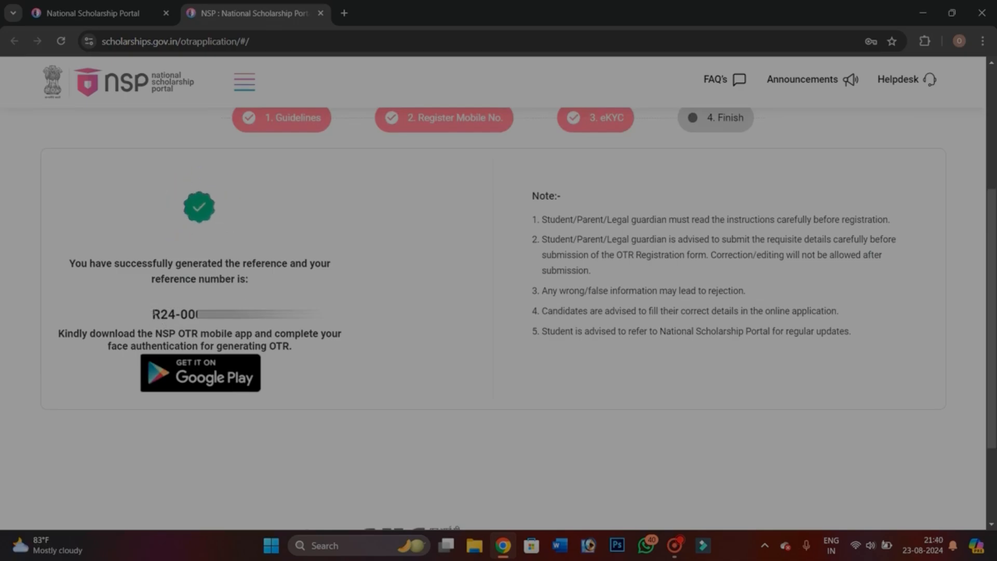
pyautogui.moveTo(151, 315); pyautogui.dragTo(167, 315)
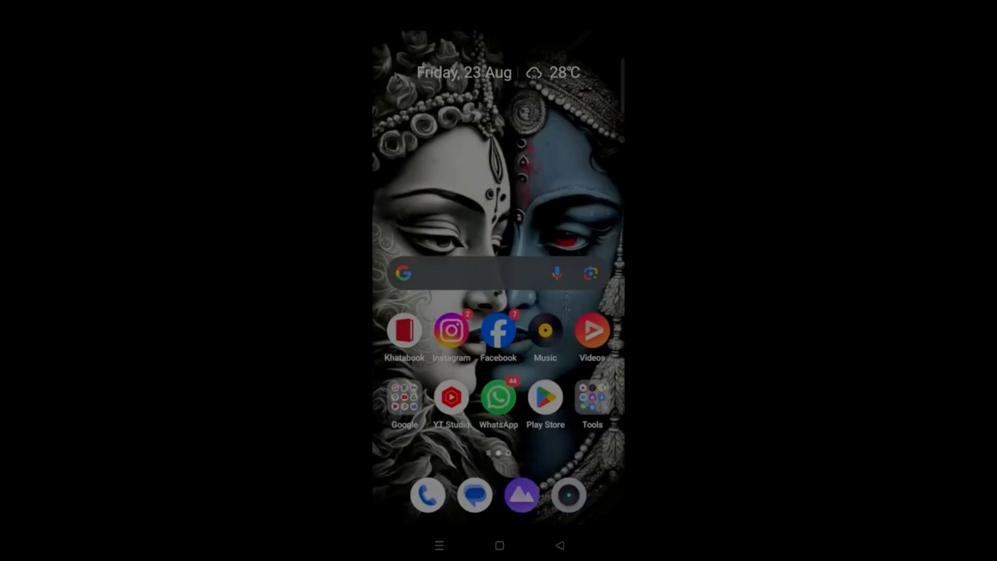
pyautogui.click(546, 397)
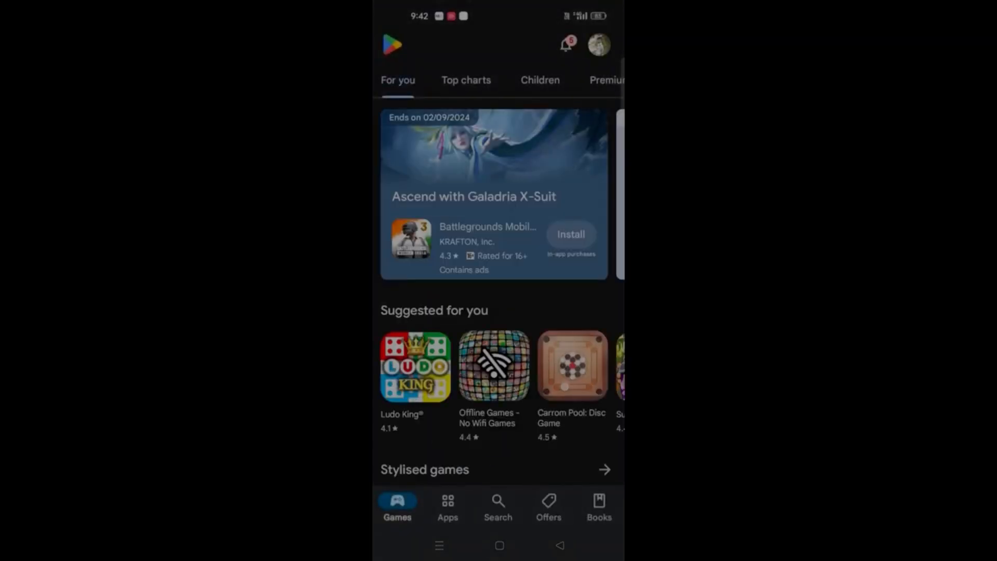
# Search for "nsp otr" in the Google Play Store and open the installed NSP OTR app.
pyautogui.click(498, 507)
pyautogui.click(483, 45)
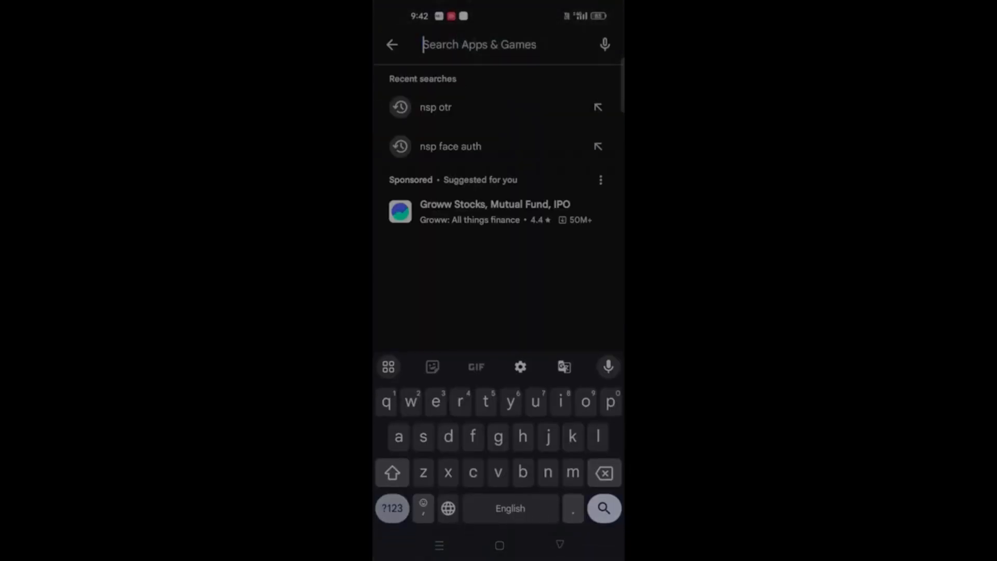
pyautogui.write('nsp or')
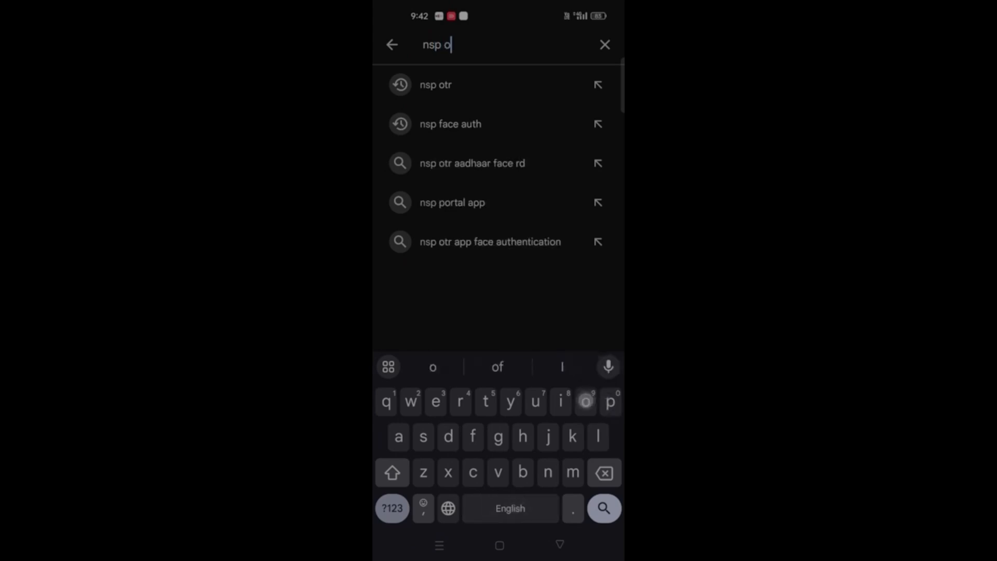
pyautogui.press('BackSpace')
pyautogui.write('tr')
pyautogui.click(603, 509)
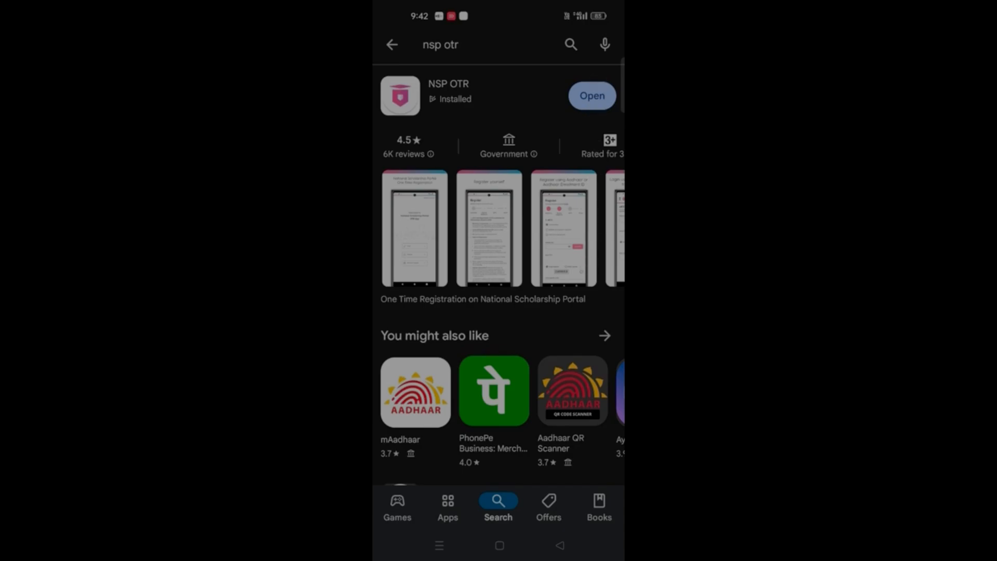
pyautogui.click(500, 83)
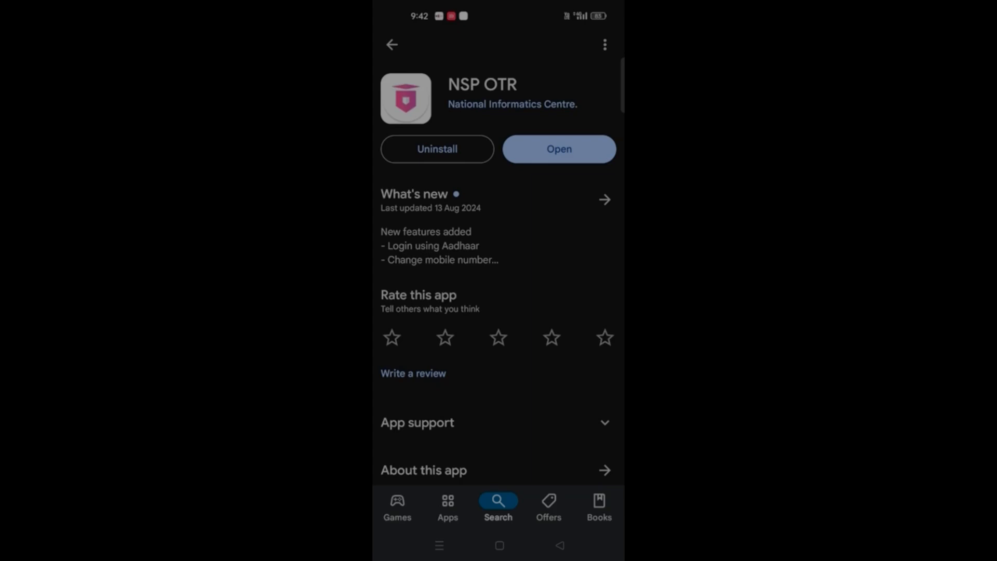
pyautogui.click(559, 149)
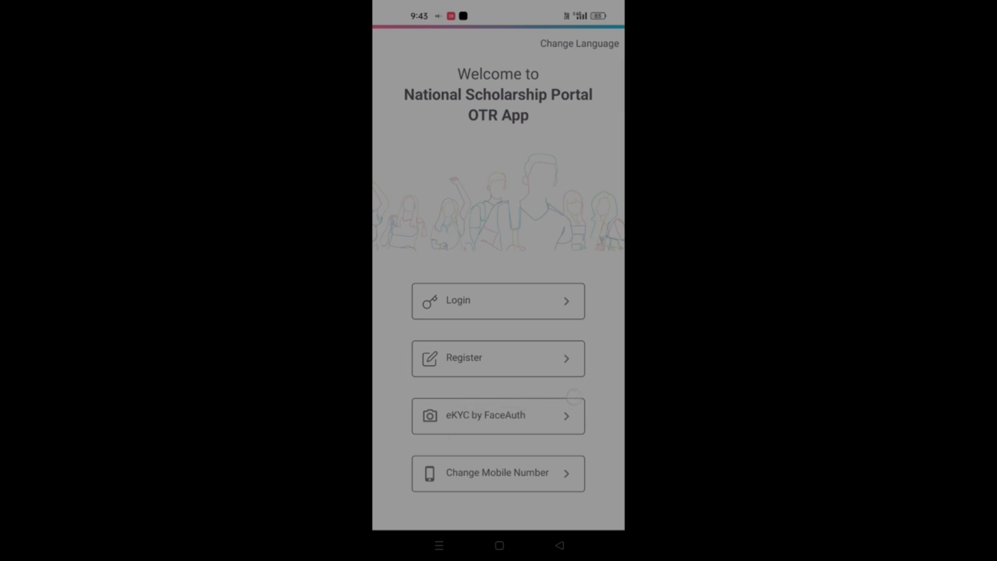
# Choose eKYC by FaceAuth and enter the applicant's temporary reference number.
pyautogui.click(573, 397)
pyautogui.click(467, 192)
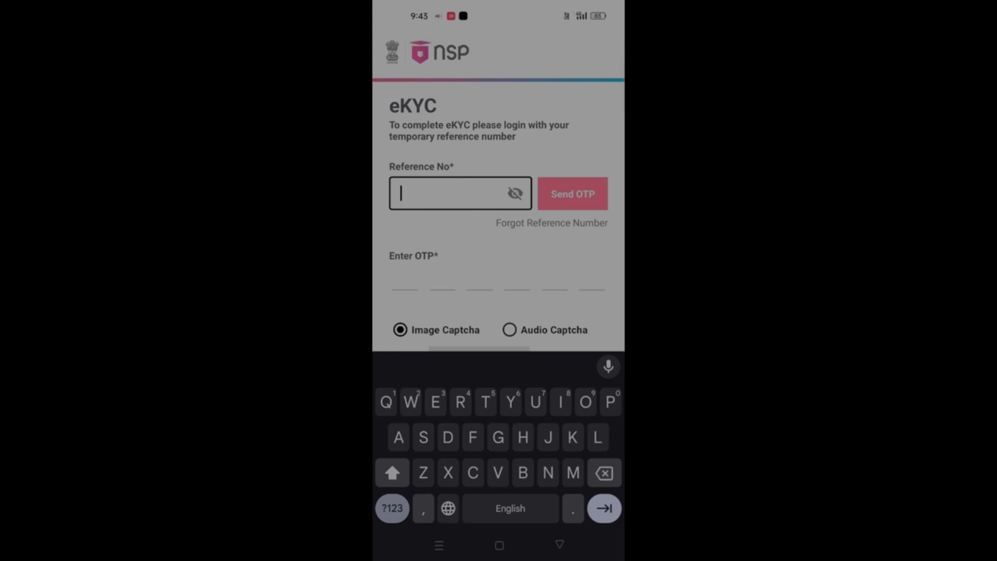
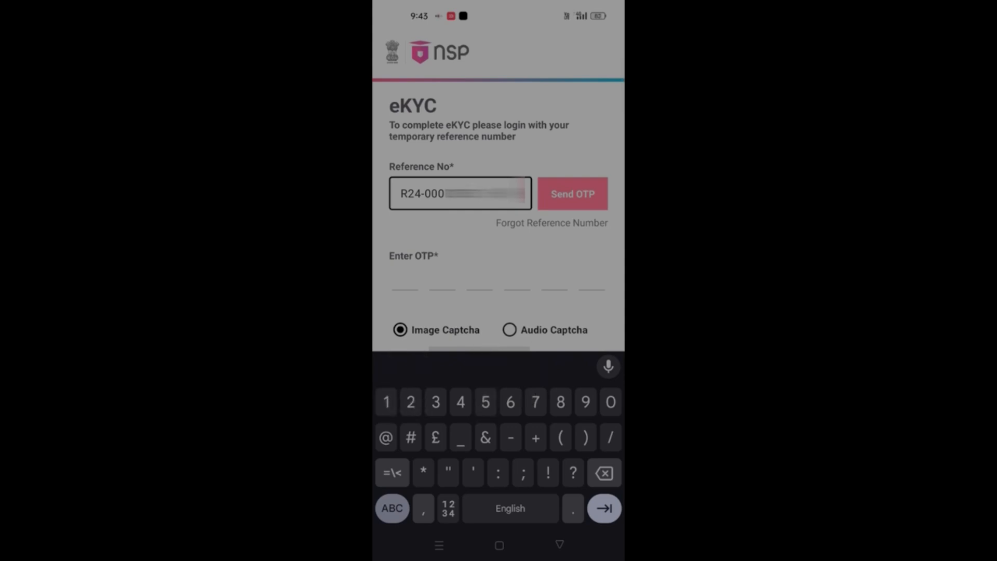
# Mask the entered reference number and request the OTP for it.
pyautogui.click(511, 194)
pyautogui.click(511, 193)
pyautogui.click(511, 193)
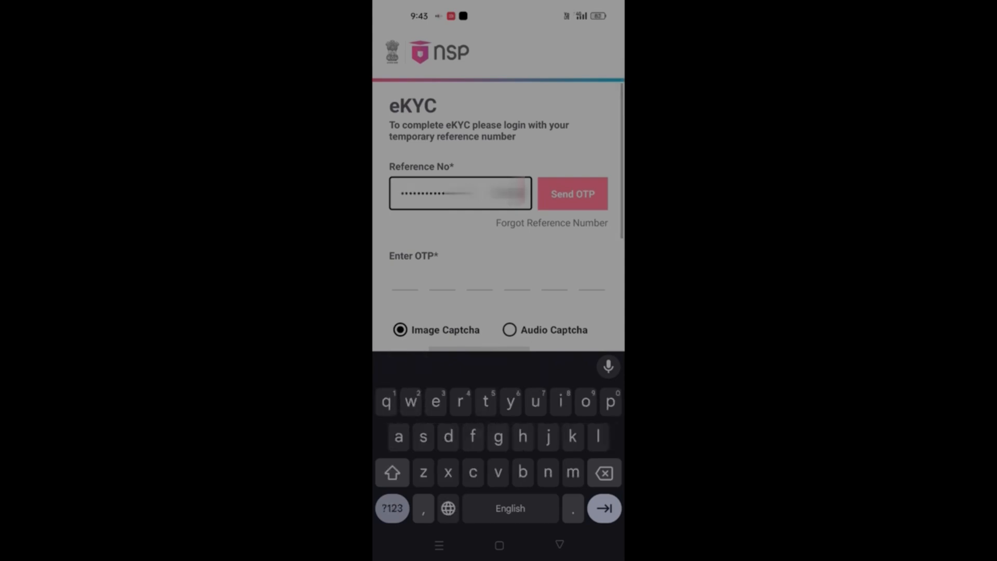
pyautogui.click(573, 194)
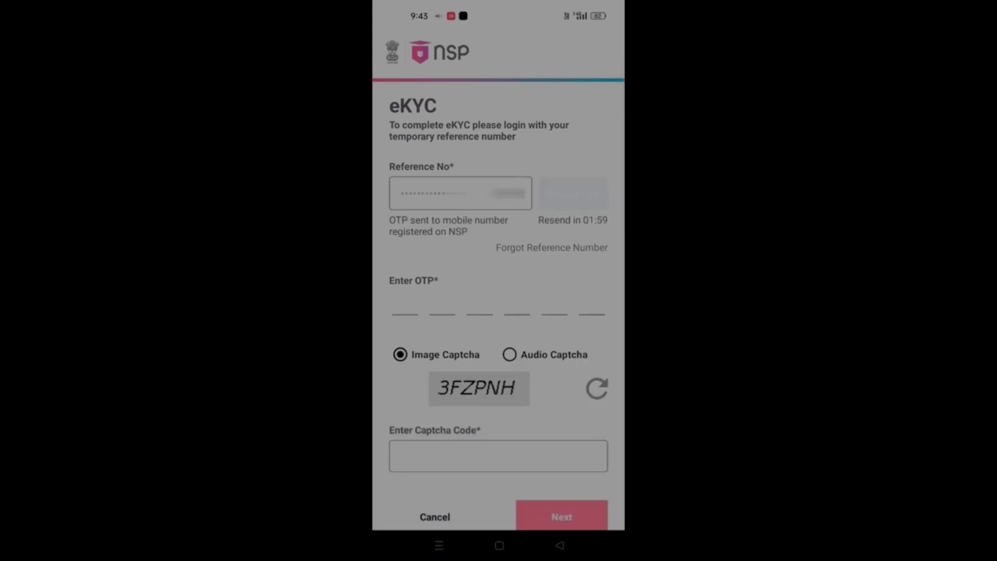
# Enter the six-digit OTP sent to the mobile number registered on NSP.
pyautogui.click(405, 305)
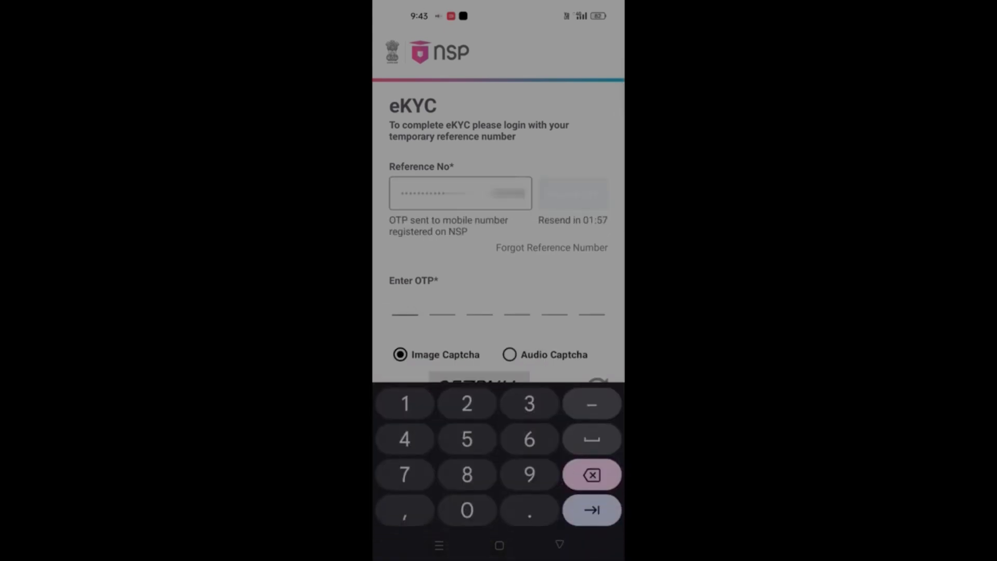
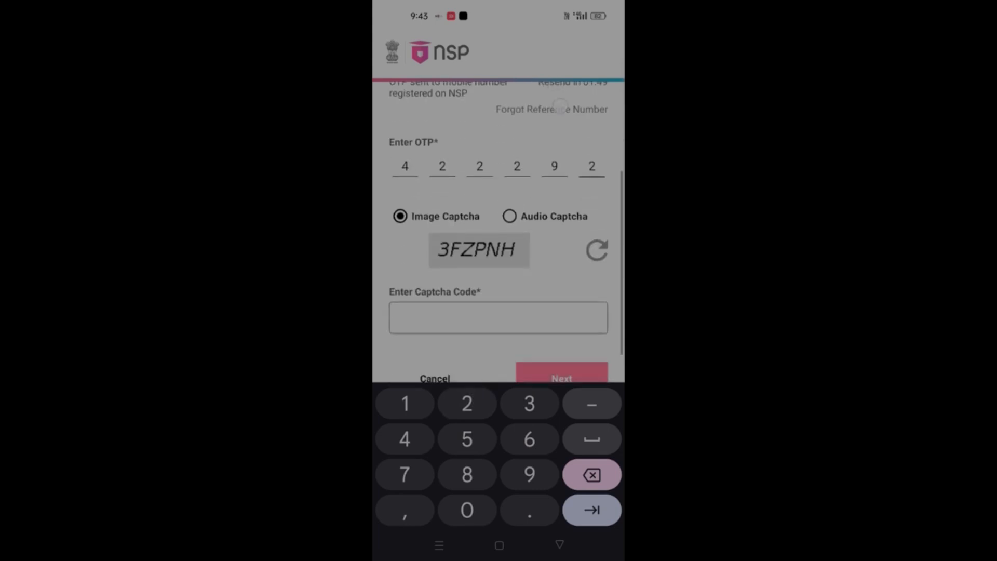
# Enter the displayed captcha code and continue to the applicant's profile details.
pyautogui.scroll(-1, 557, 117)
pyautogui.click(499, 276)
pyautogui.click(392, 508)
pyautogui.write('3')
pyautogui.click(392, 508)
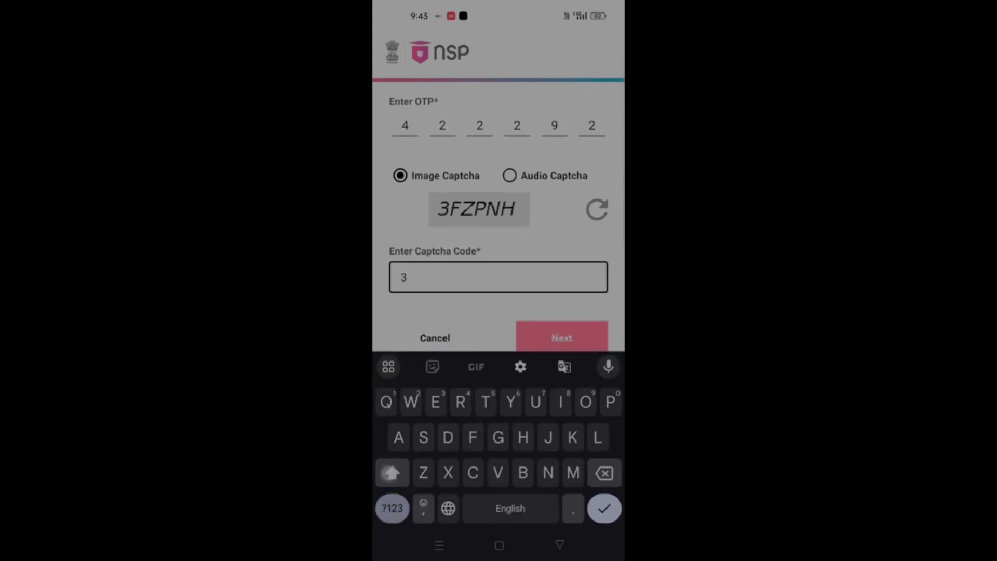
pyautogui.write('FZPNH')
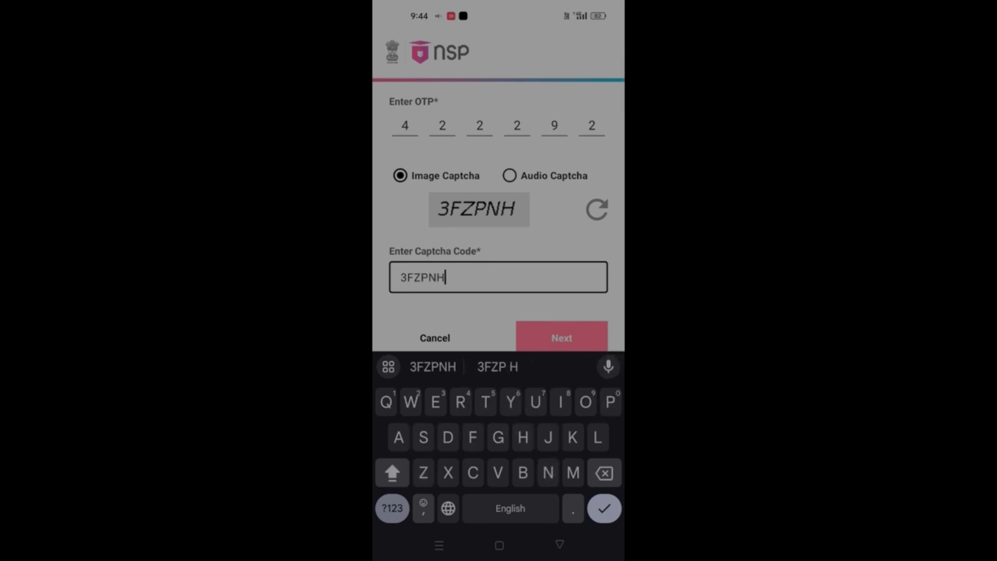
pyautogui.scroll(-1, 521, 218)
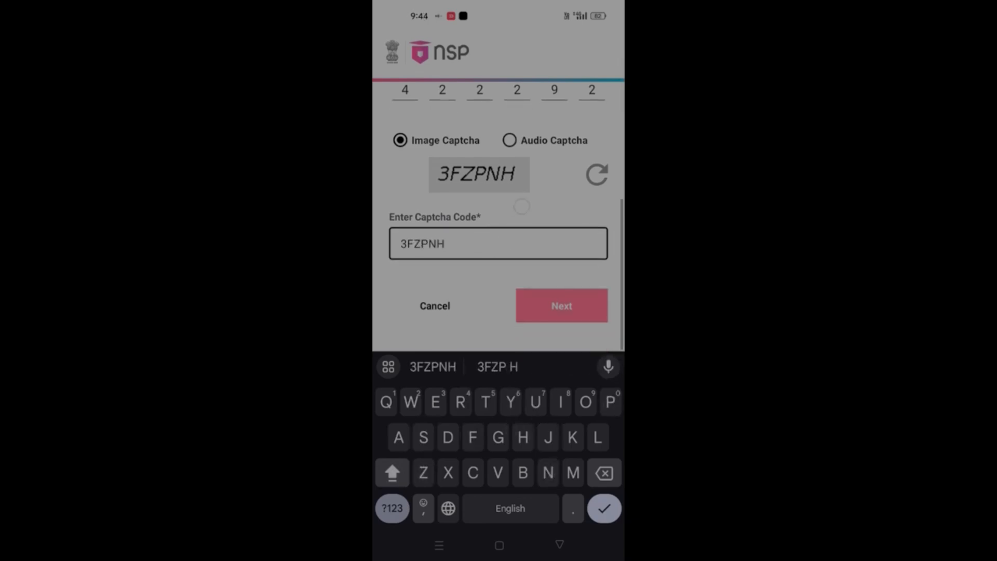
pyautogui.click(562, 302)
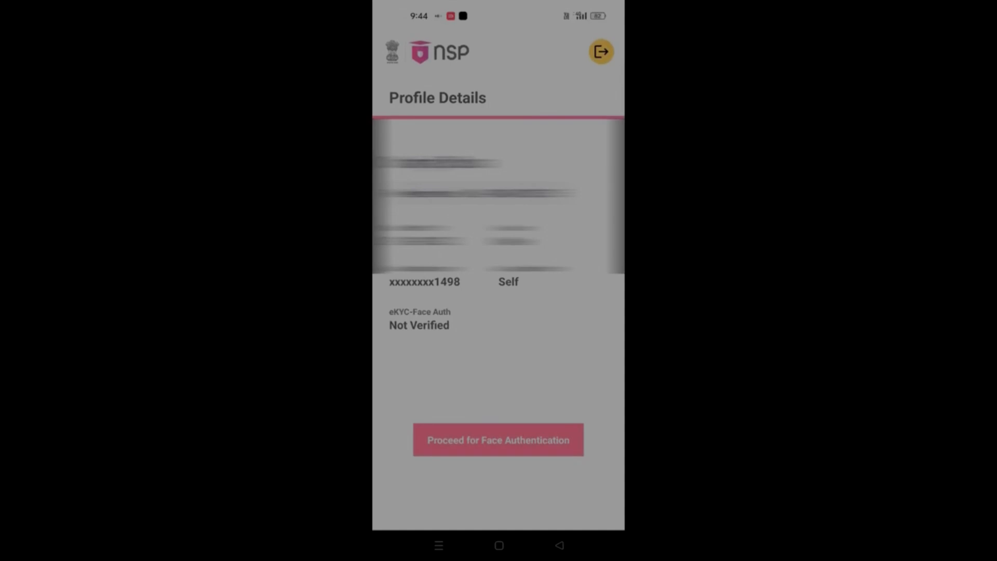
# Proceed to face authentication and agree to the consent for providing Aadhaar.
pyautogui.click(546, 436)
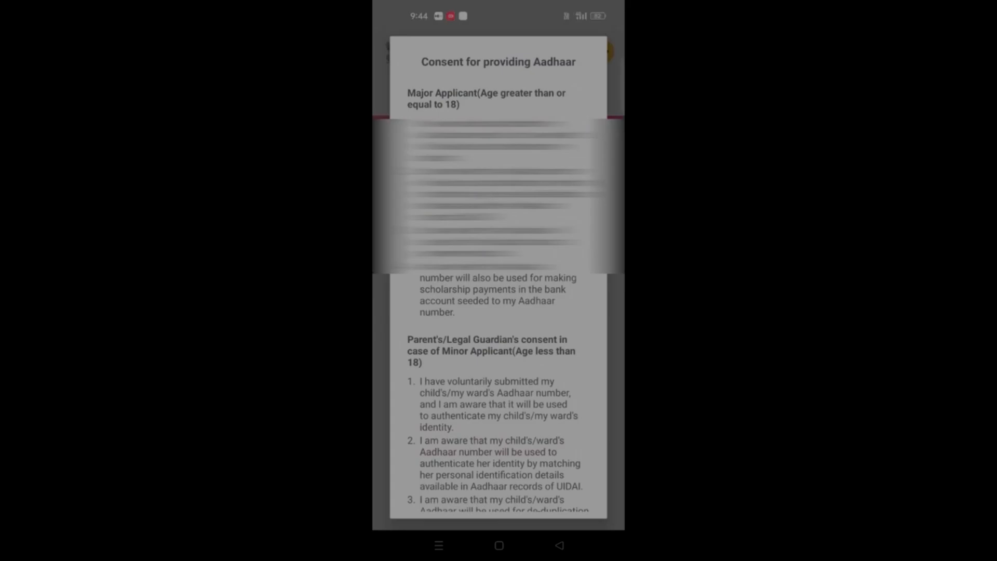
pyautogui.scroll(-10, 508, 422)
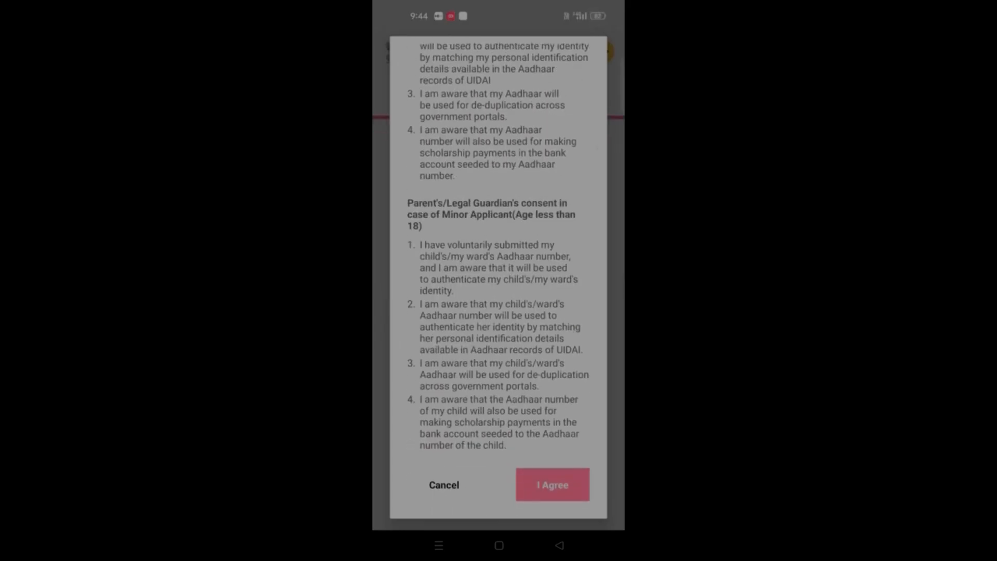
pyautogui.click(555, 485)
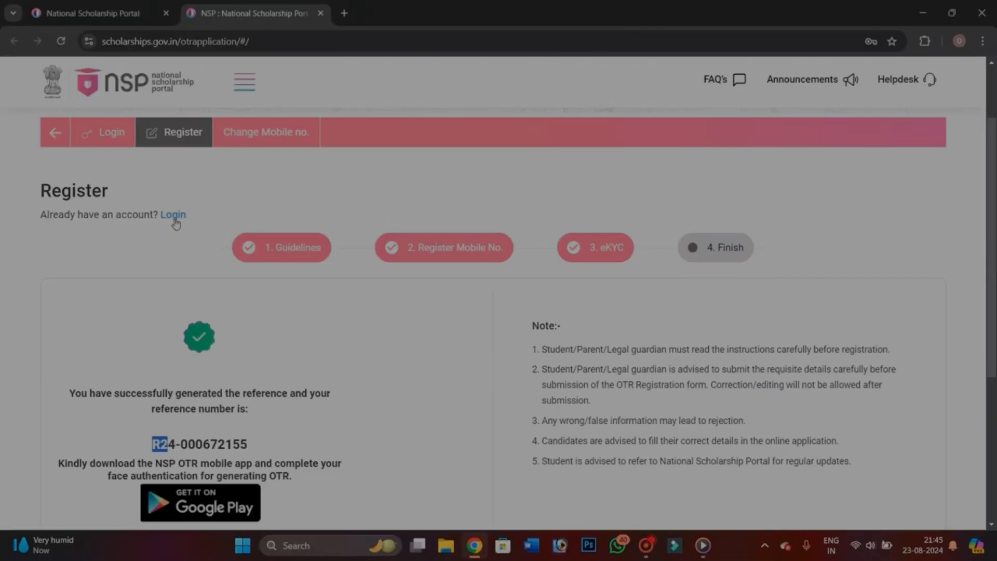
# Open the student login page and log in with the OTR number, the account password and the displayed captcha code.
pyautogui.click(173, 215)
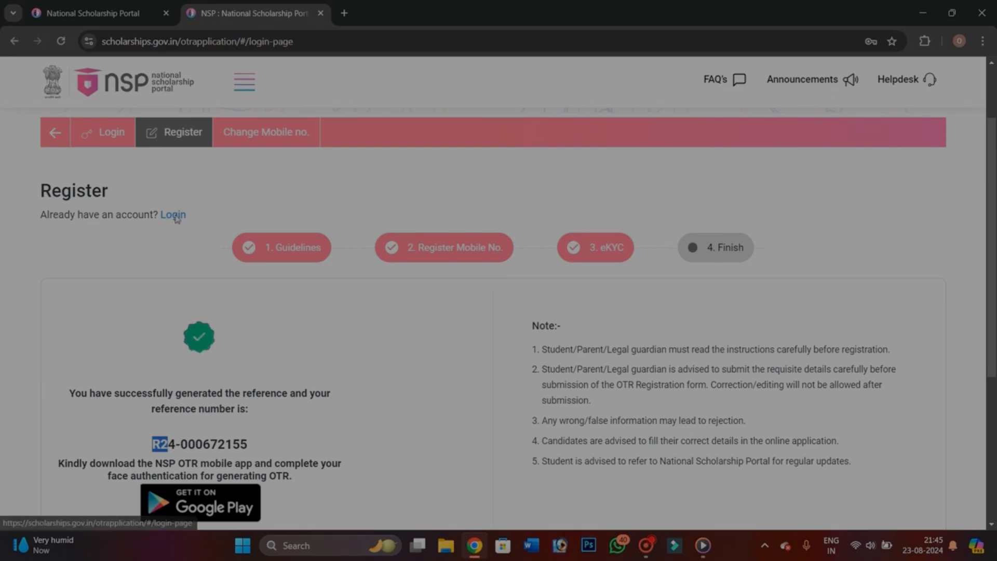
pyautogui.scroll(-3, 176, 218)
pyautogui.scroll(1, 119, 217)
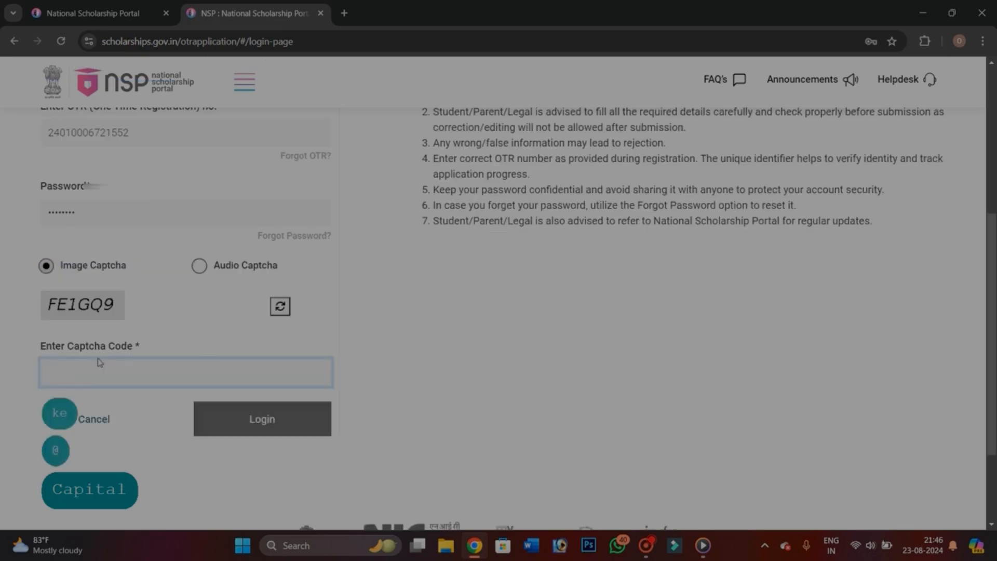
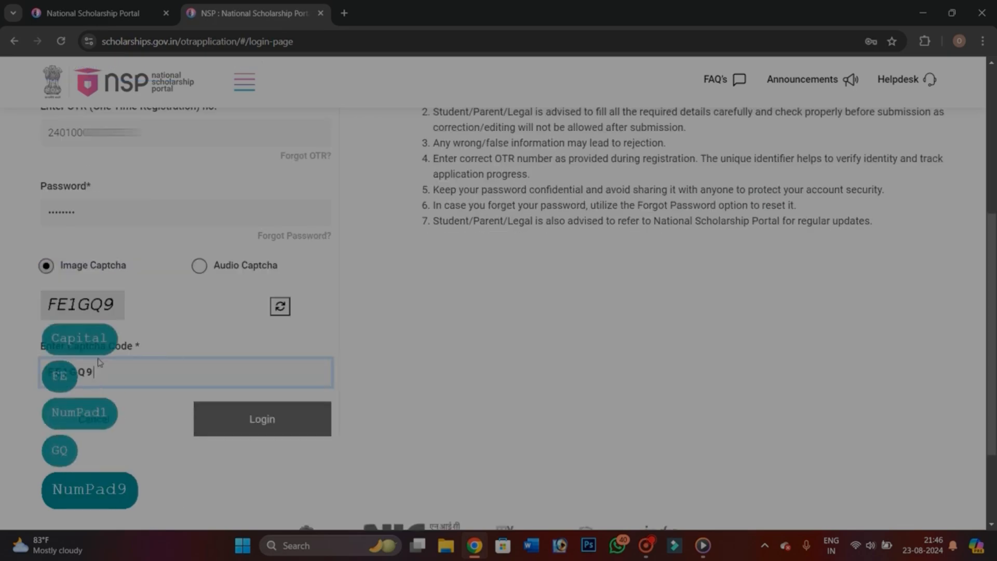
pyautogui.click(265, 433)
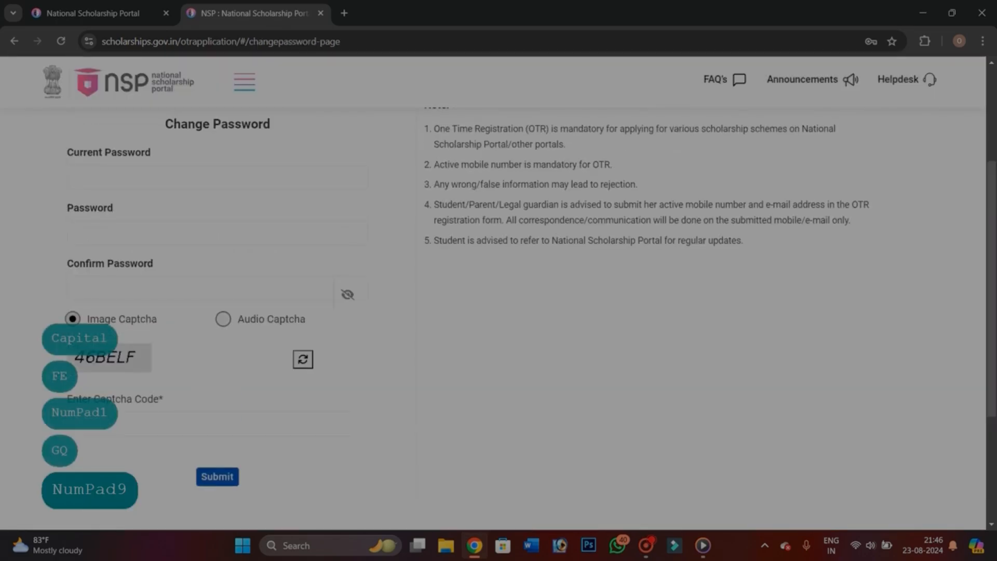
# Enter the account's current password in the Change Password form.
pyautogui.click(217, 177)
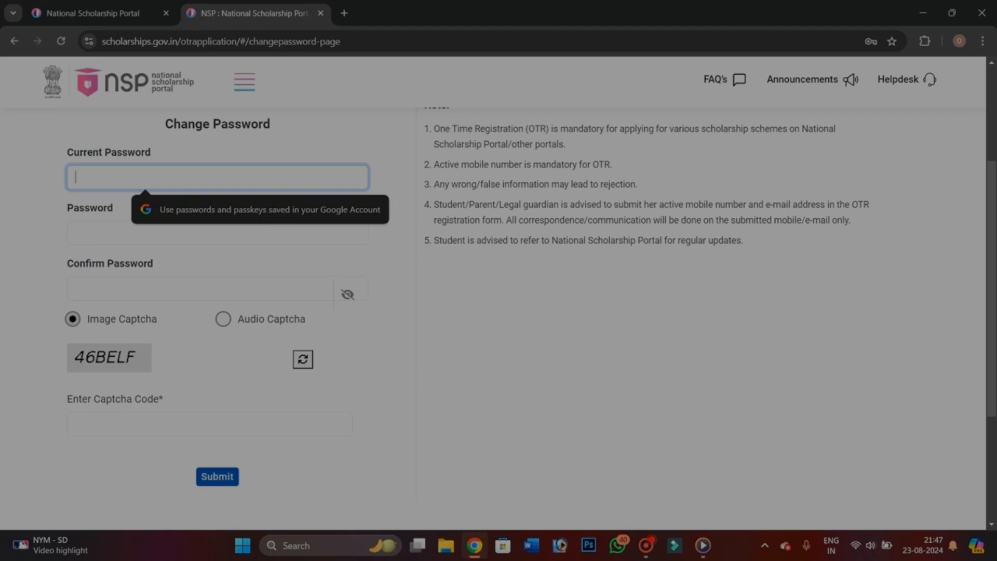
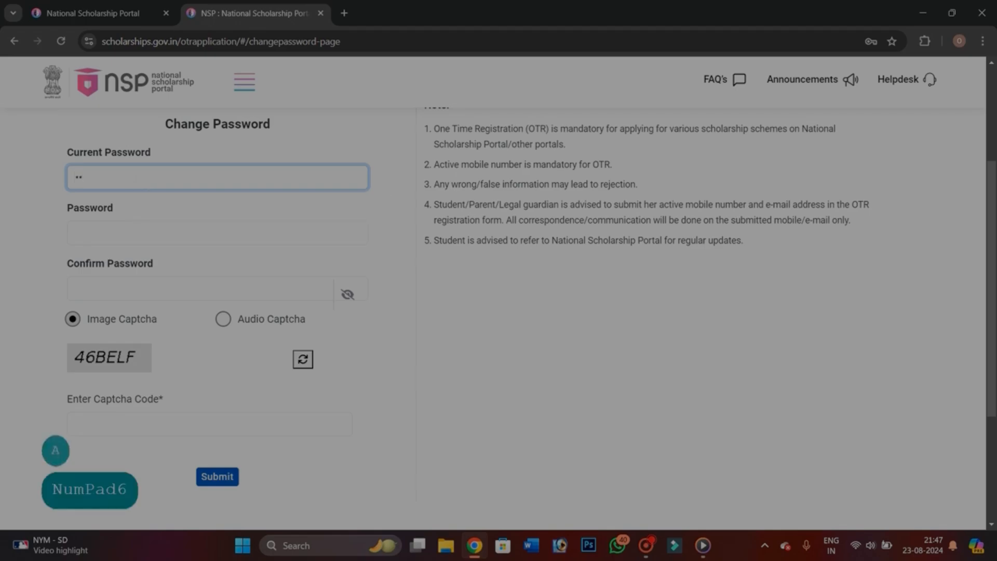
pyautogui.press('capslock')
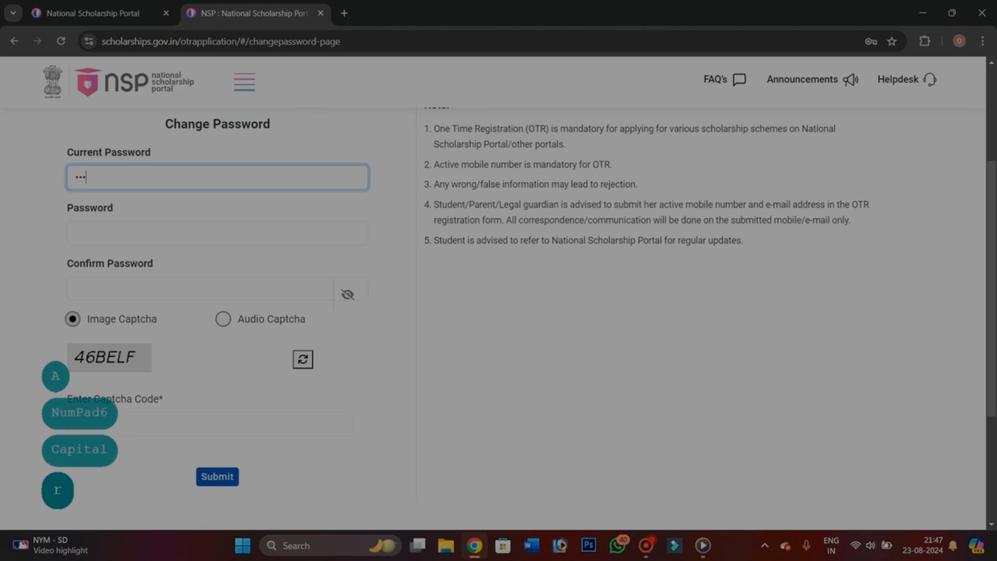
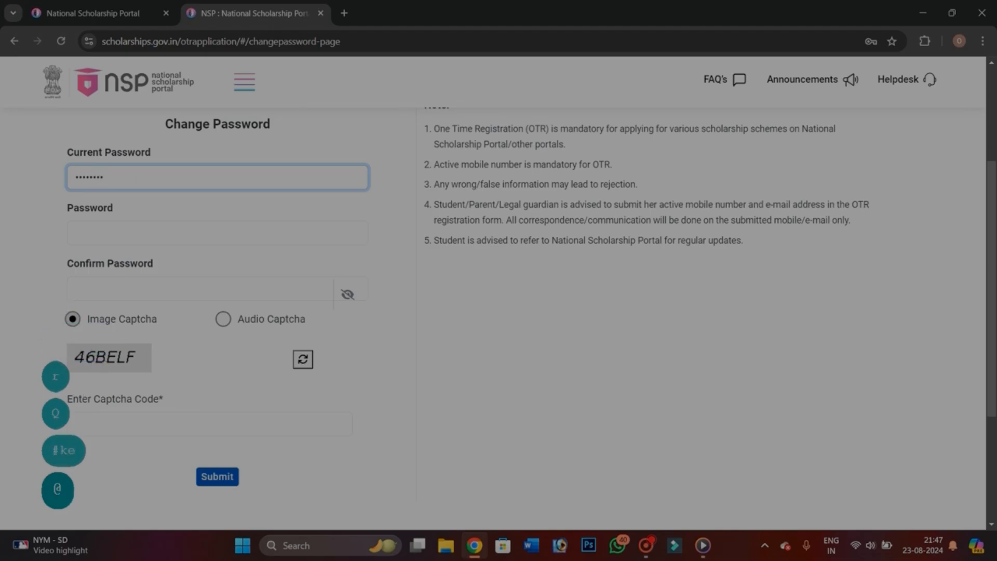
# Enter and confirm a new account password, fill in the displayed captcha code and submit the password change.
pyautogui.click(151, 214)
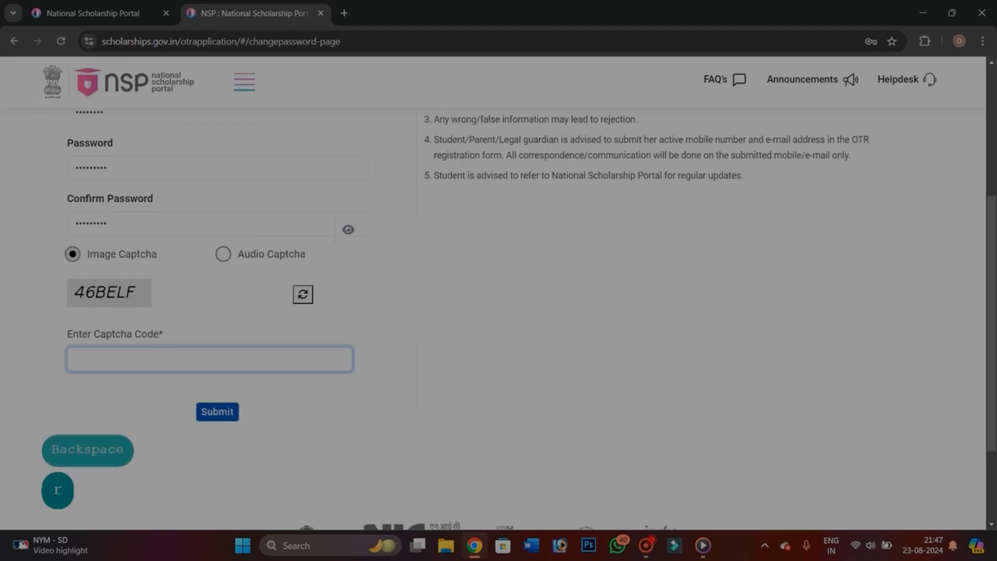
pyautogui.press('BackSpace')
pyautogui.press('capslock')
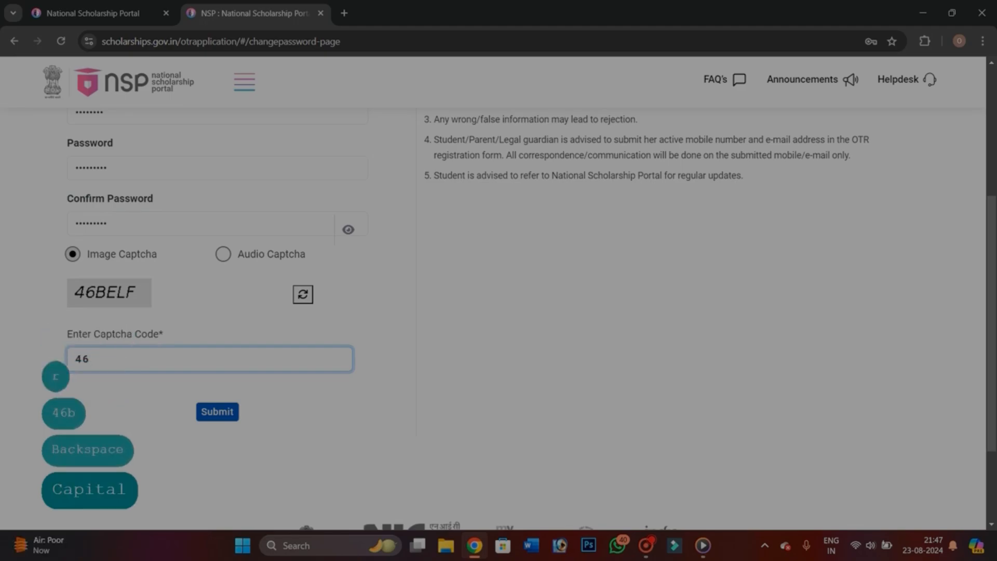
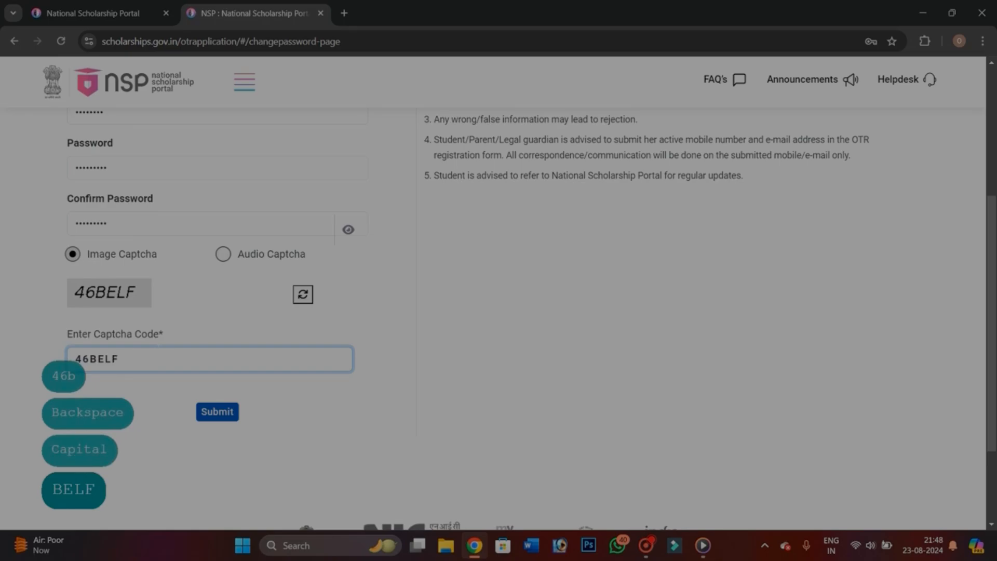
pyautogui.click(220, 410)
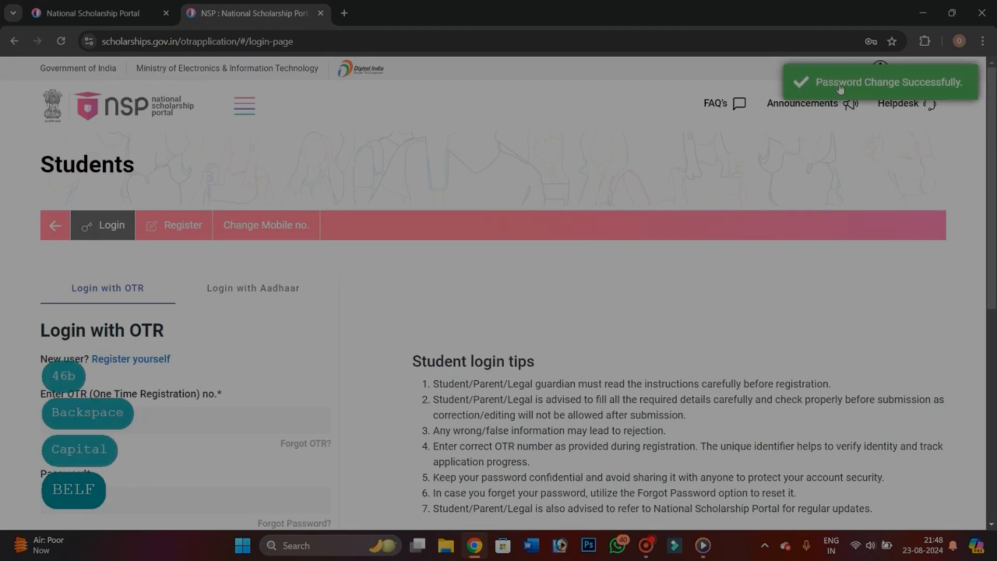
# Return to the portal's home page and open the students' Application Login page.
pyautogui.scroll(-1, 348, 332)
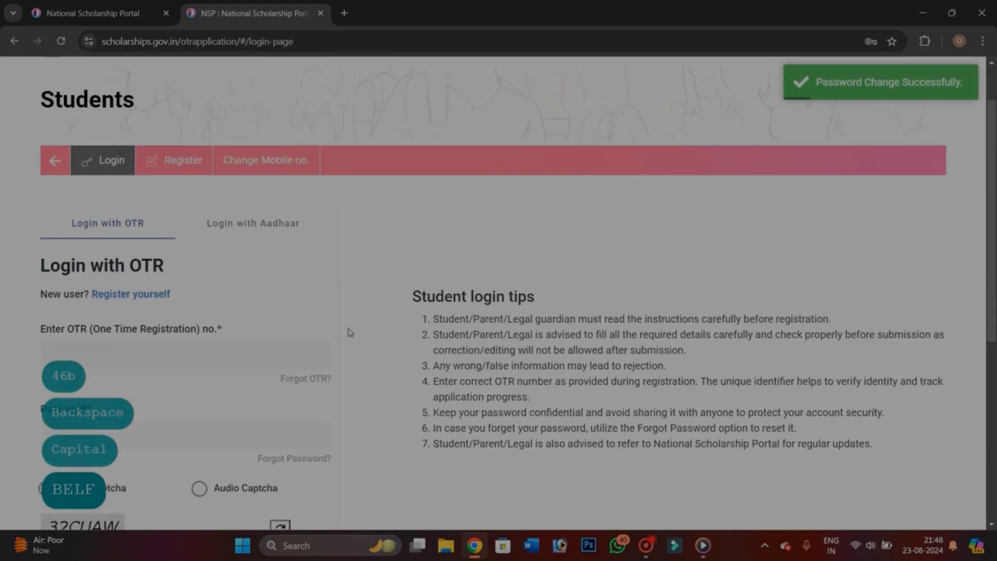
pyautogui.click(55, 161)
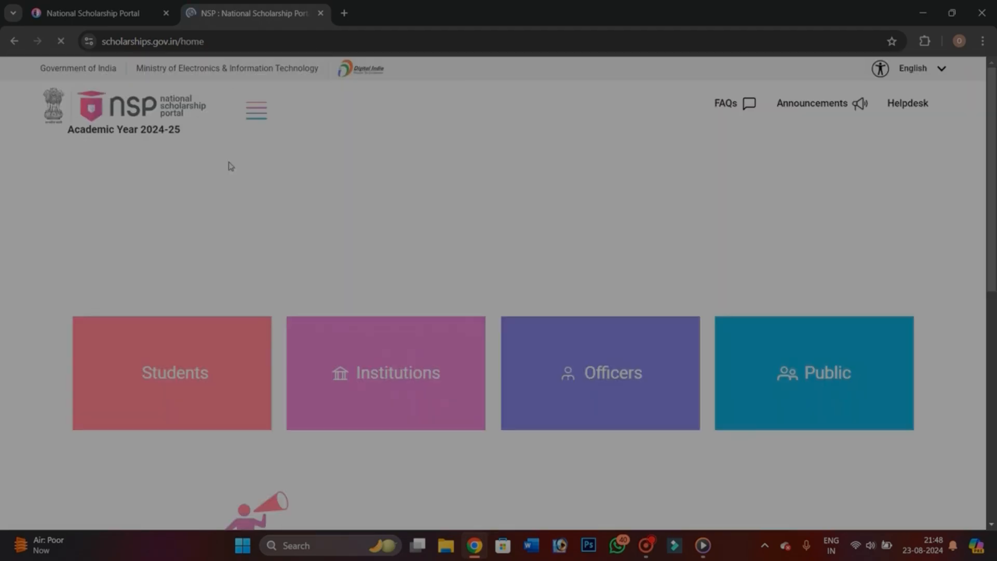
pyautogui.click(256, 111)
pyautogui.click(122, 147)
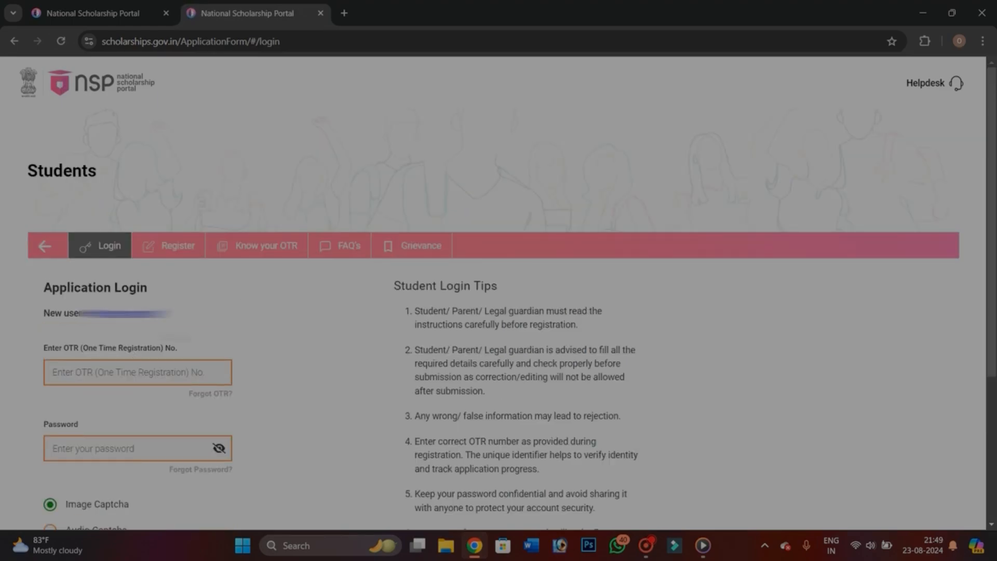
# Paste the applicant's OTR number into the Application Login form.
pyautogui.scroll(-1, 102, 363)
pyautogui.click(104, 307)
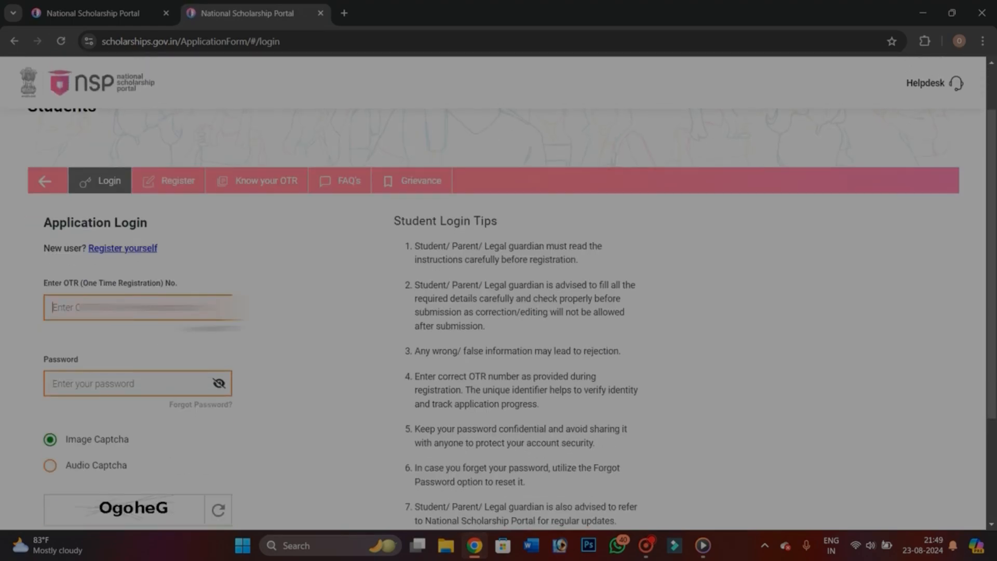
pyautogui.hotkey('ctrl', 'v')
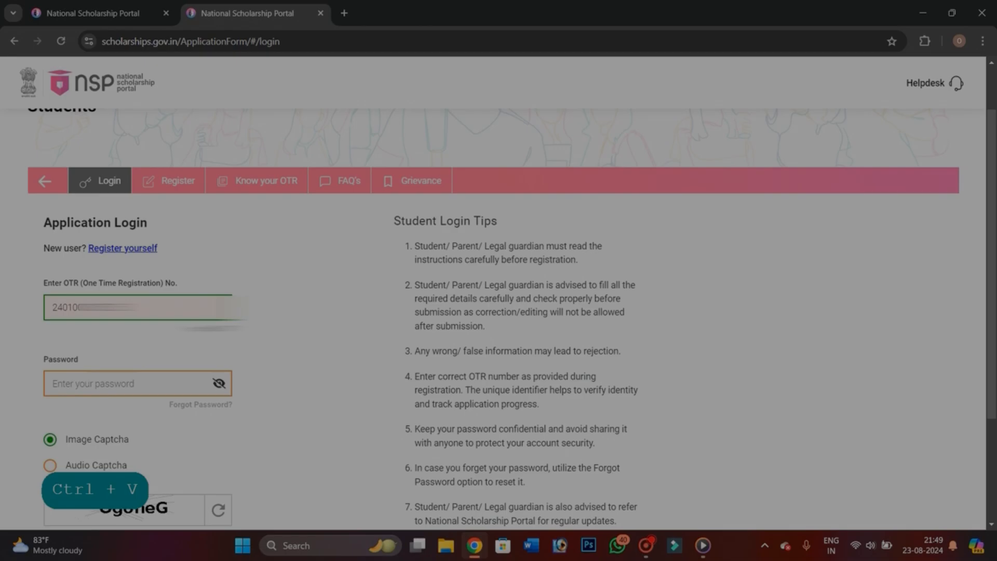
pyautogui.scroll(1, 138, 363)
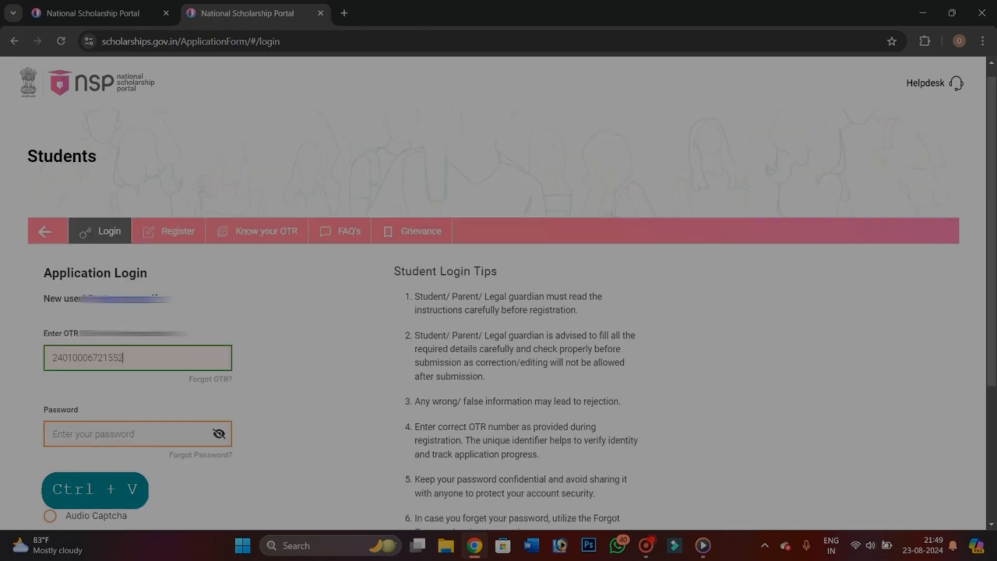
# Enter the new account password in the Application Login form.
pyautogui.scroll(-1, 137, 363)
pyautogui.click(125, 383)
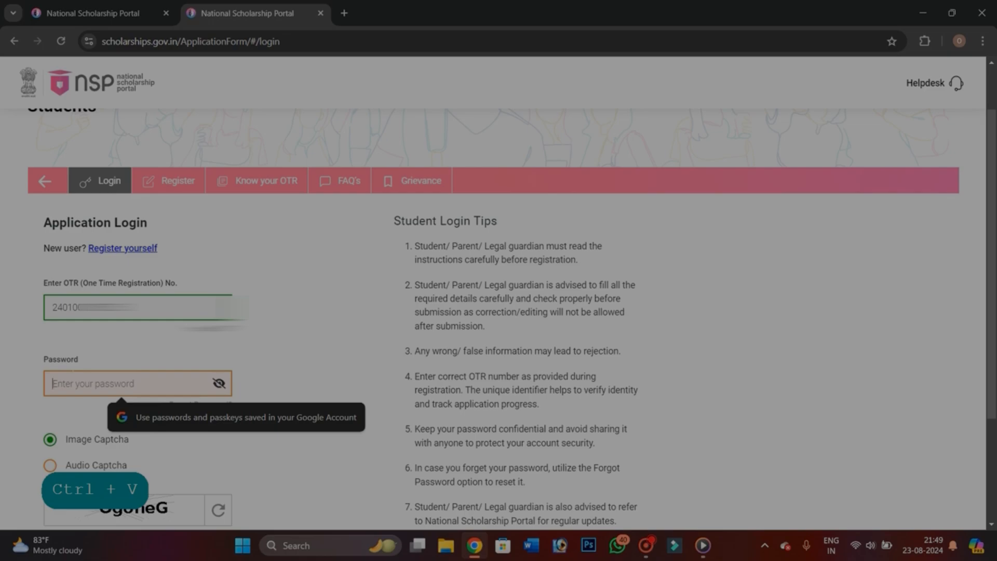
pyautogui.write('o')
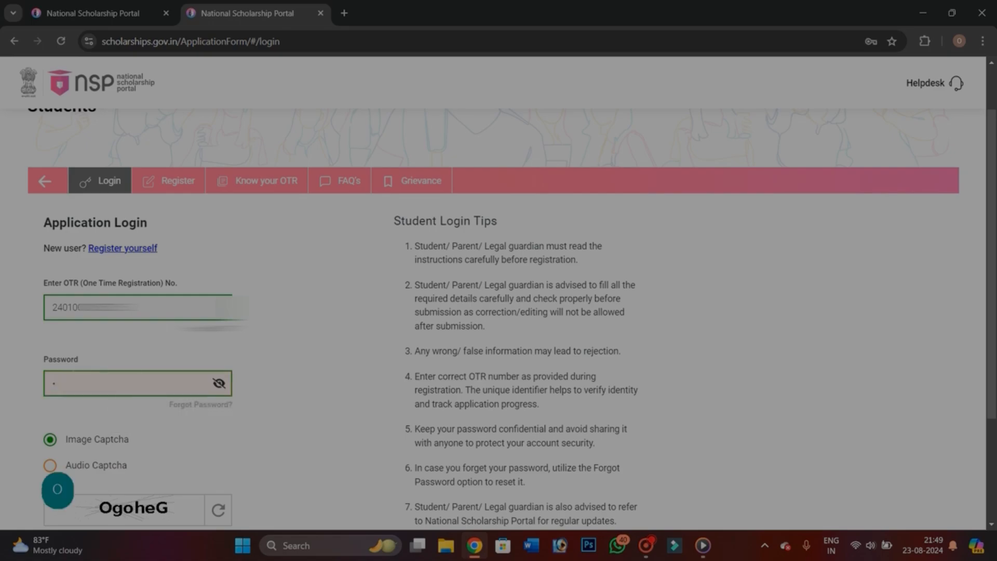
pyautogui.press('capslock')
pyautogui.write('••')
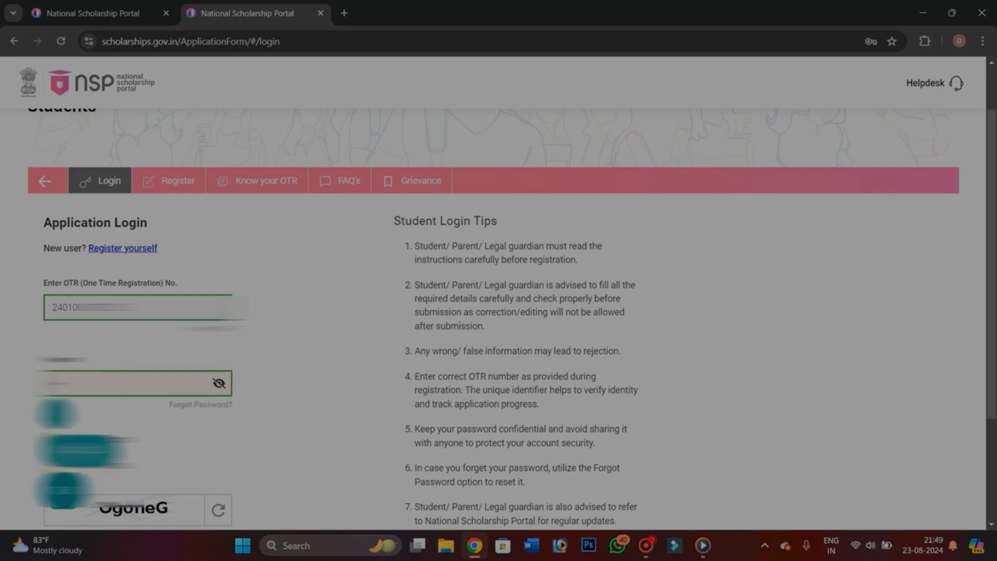
pyautogui.write('••••')
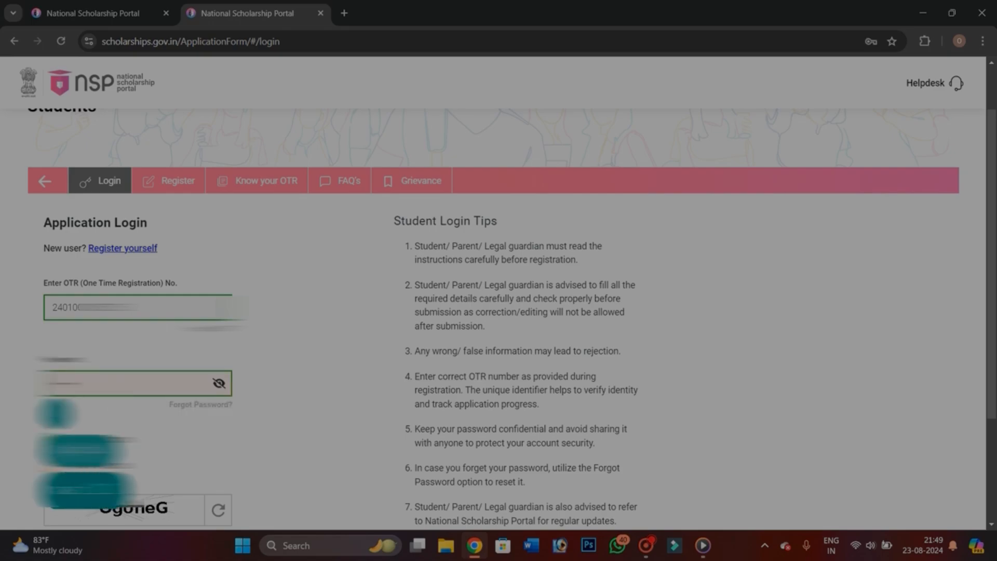
pyautogui.write('••')
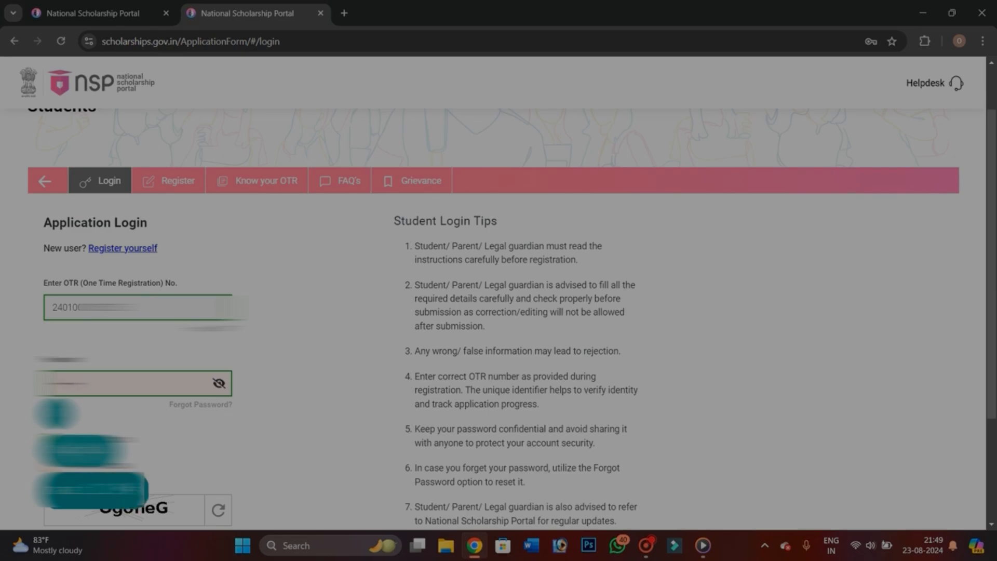
# Enter the displayed image captcha as the security PIN and log in to the student application.
pyautogui.scroll(-3, 499, 312)
pyautogui.scroll(-1, 499, 311)
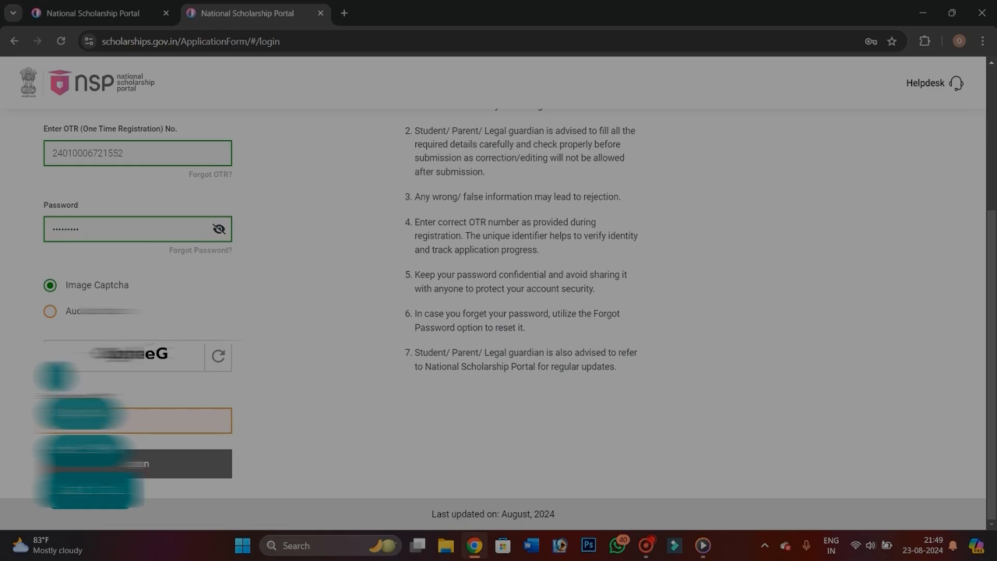
pyautogui.write('G')
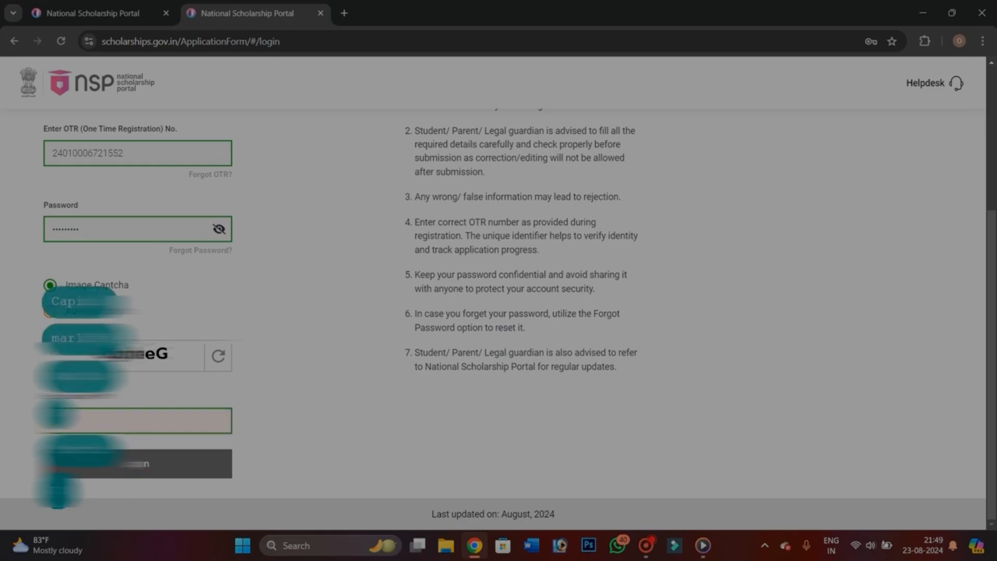
pyautogui.write('ee')
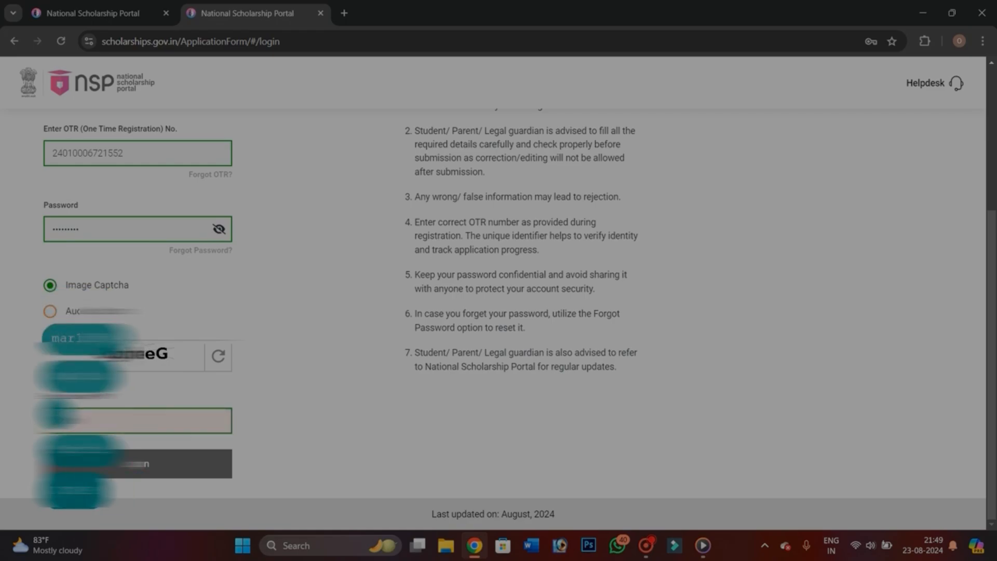
pyautogui.press('capslock')
pyautogui.write('G')
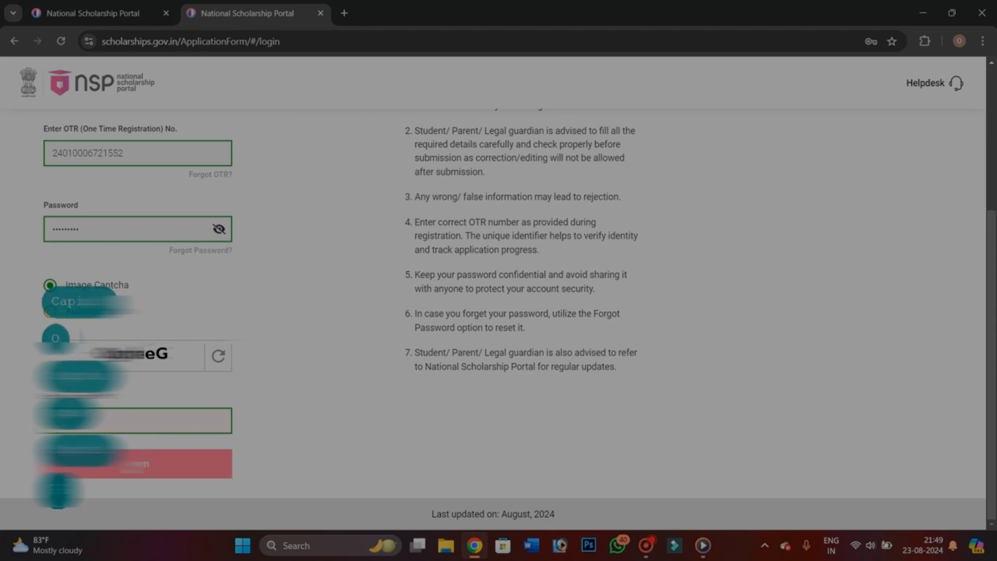
pyautogui.click(136, 464)
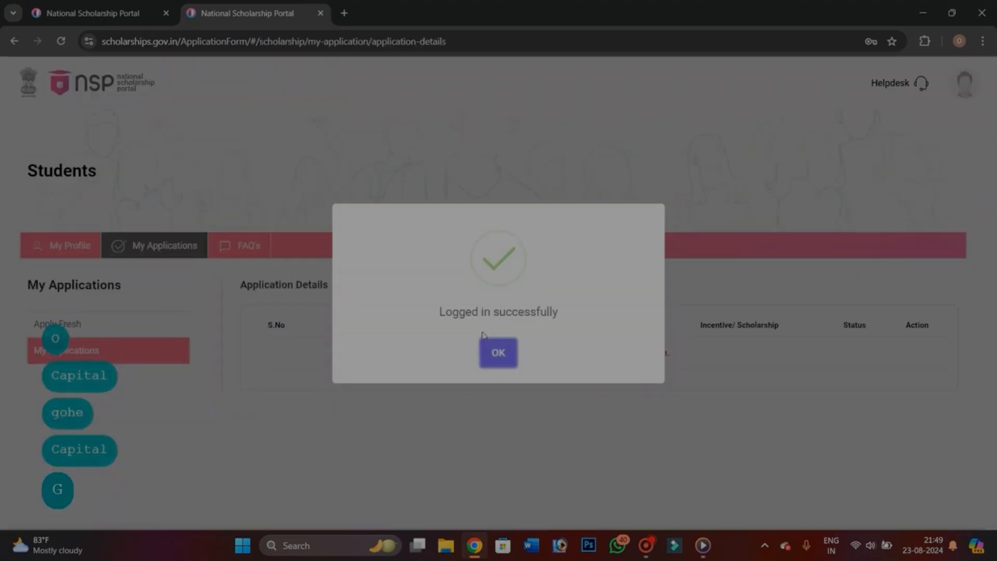
# Acknowledge the login message and open the Apply Fresh guidelines for a new scholarship application.
pyautogui.click(500, 353)
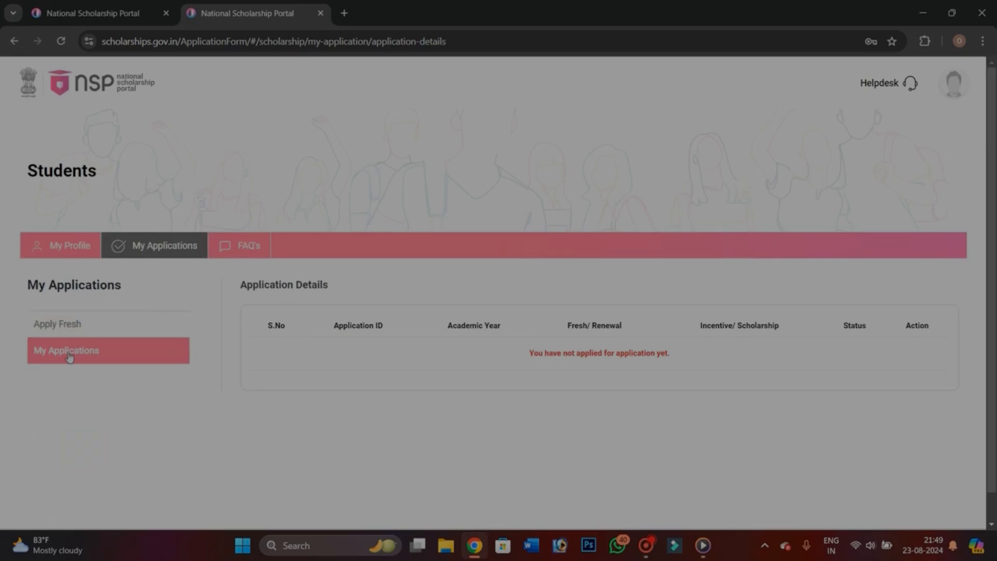
pyautogui.click(64, 326)
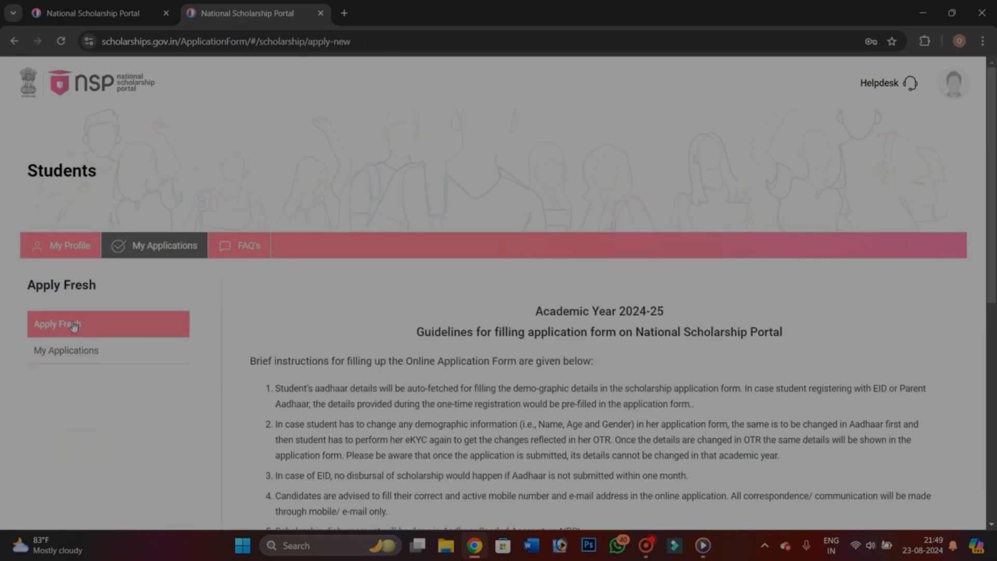
# Accept both undertakings below the application form guidelines and agree to them.
pyautogui.scroll(-8, 272, 401)
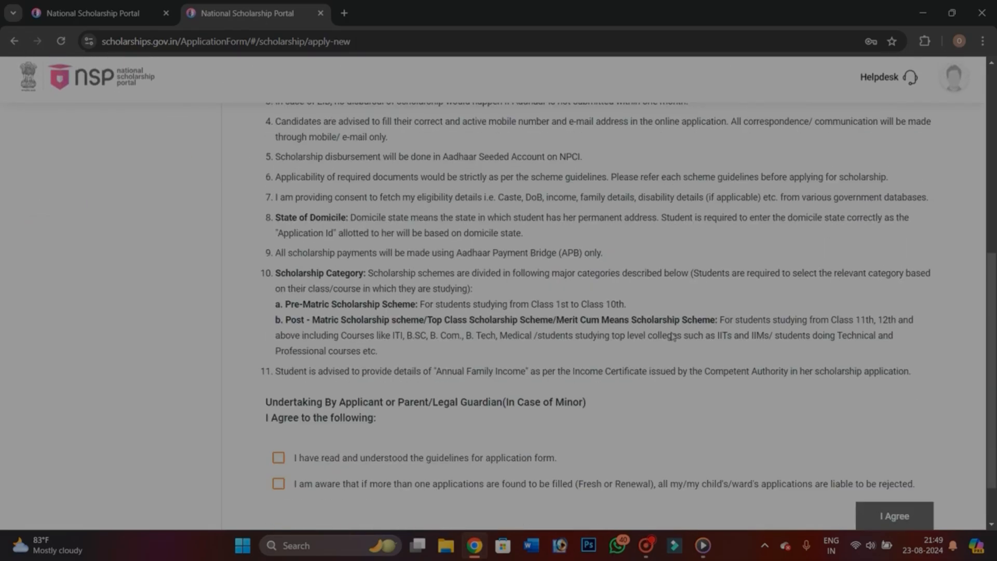
pyautogui.click(277, 398)
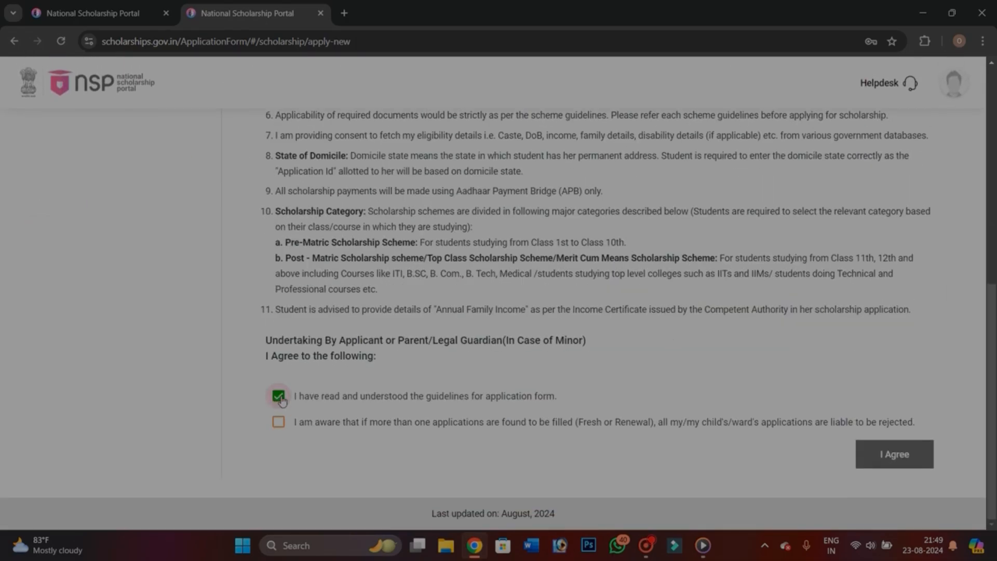
pyautogui.click(281, 425)
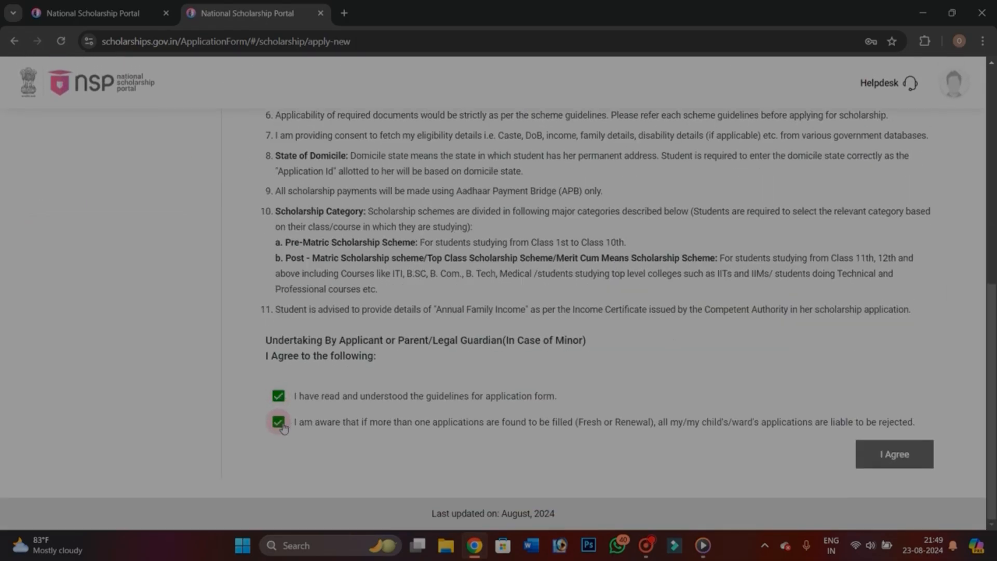
pyautogui.click(894, 454)
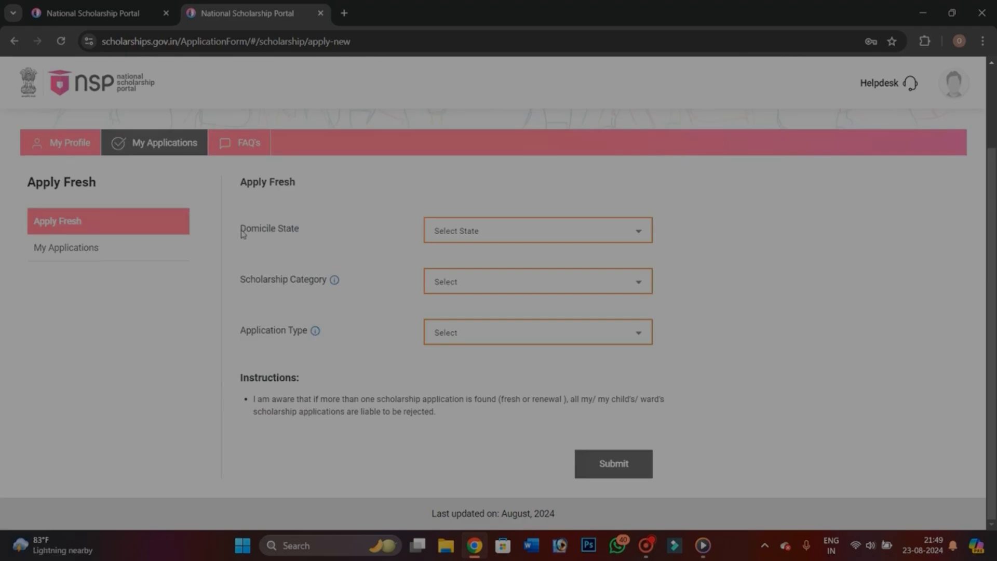
# Set Domicile State to ASSAM, Scholarship Category to Post Matric/Top Class/MCM and Application Type to Scholarship for the fresh application.
pyautogui.click(469, 237)
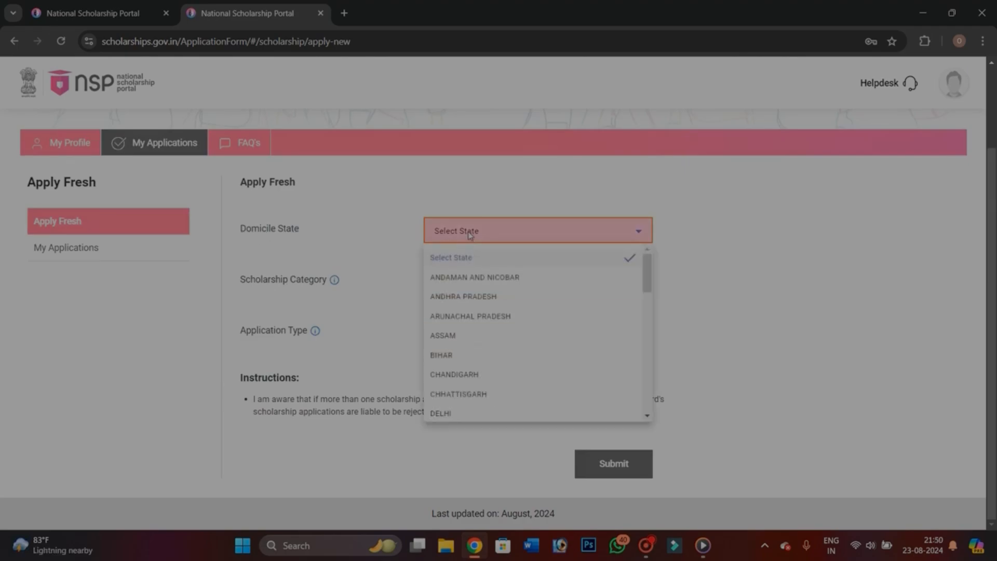
pyautogui.click(446, 338)
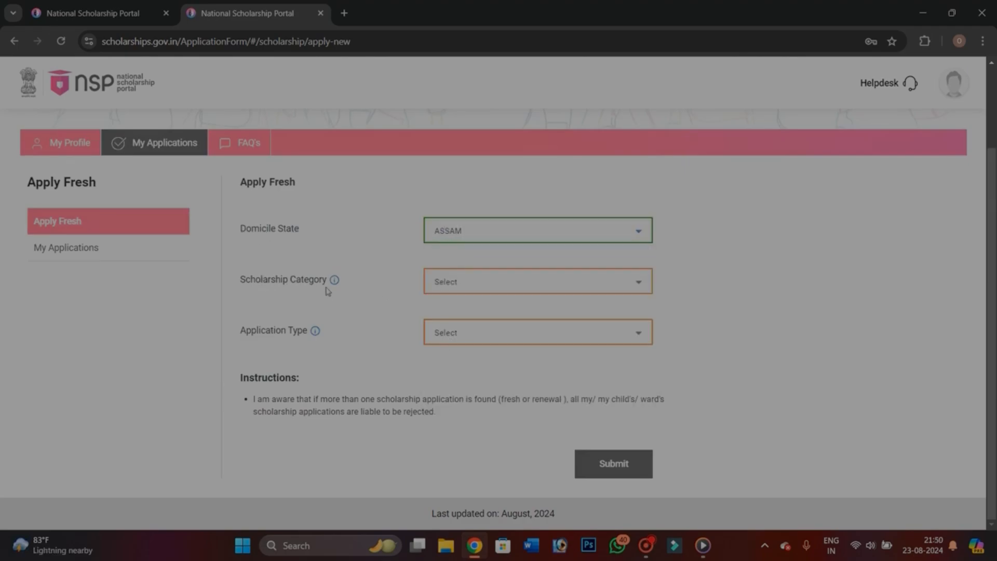
pyautogui.click(476, 286)
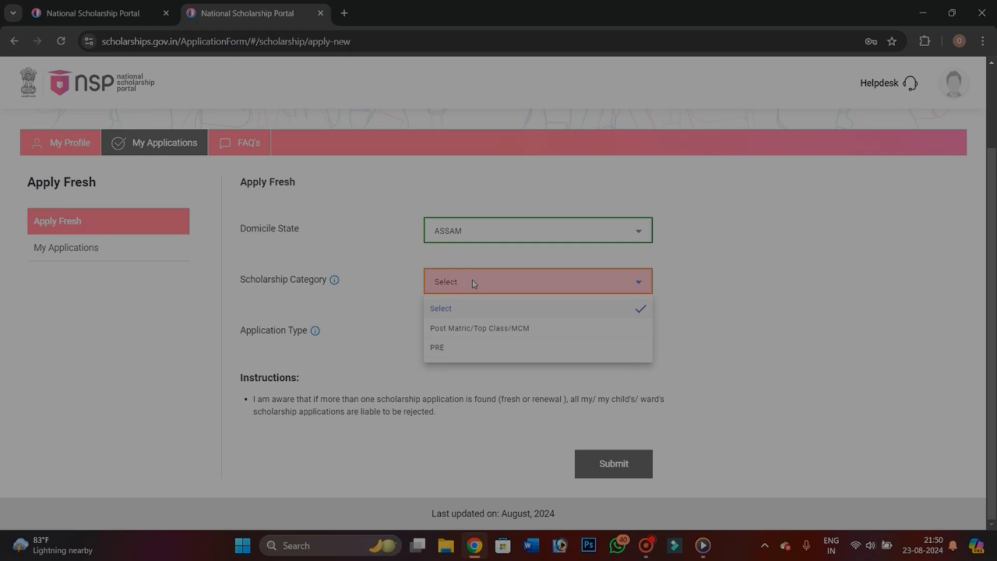
pyautogui.click(467, 328)
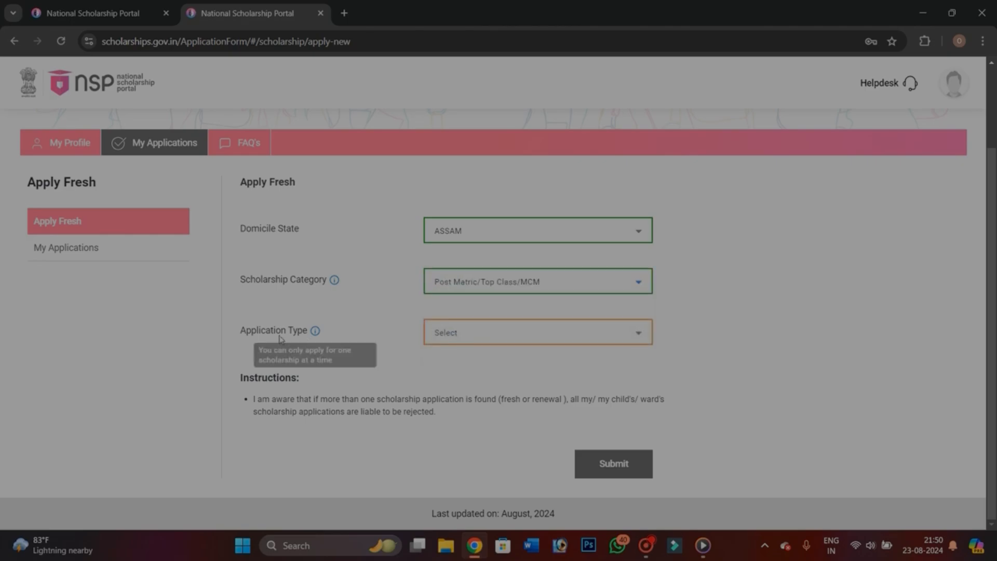
pyautogui.click(457, 332)
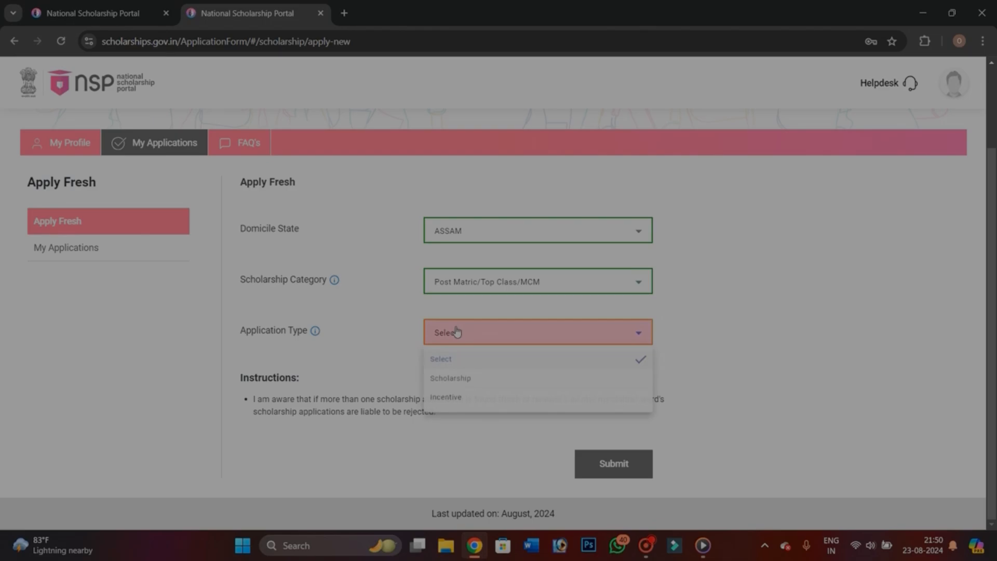
pyautogui.click(461, 380)
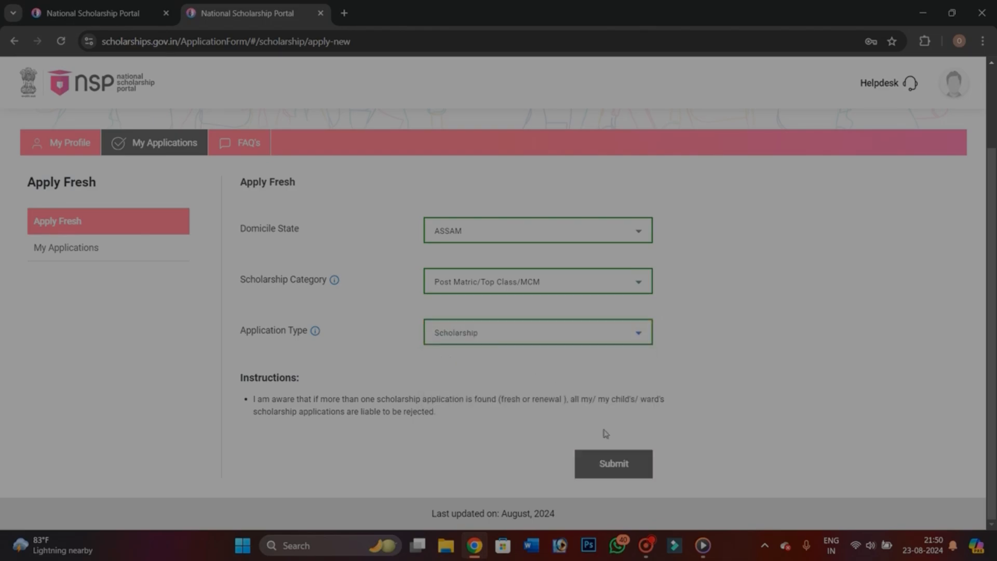
# Submit and confirm the Apply Fresh selections, and open the new 2024-25 application for filling in.
pyautogui.click(615, 468)
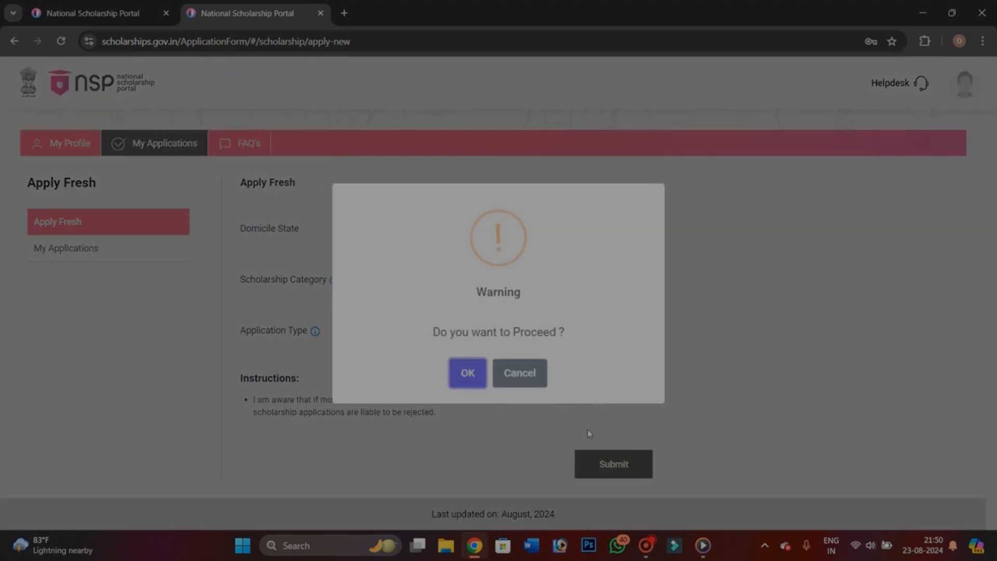
pyautogui.click(466, 382)
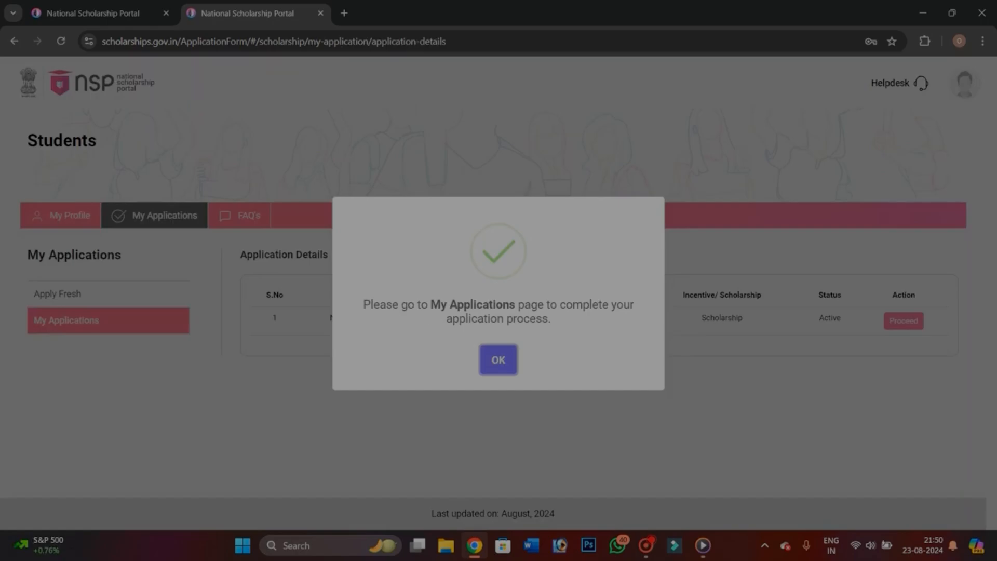
pyautogui.click(501, 363)
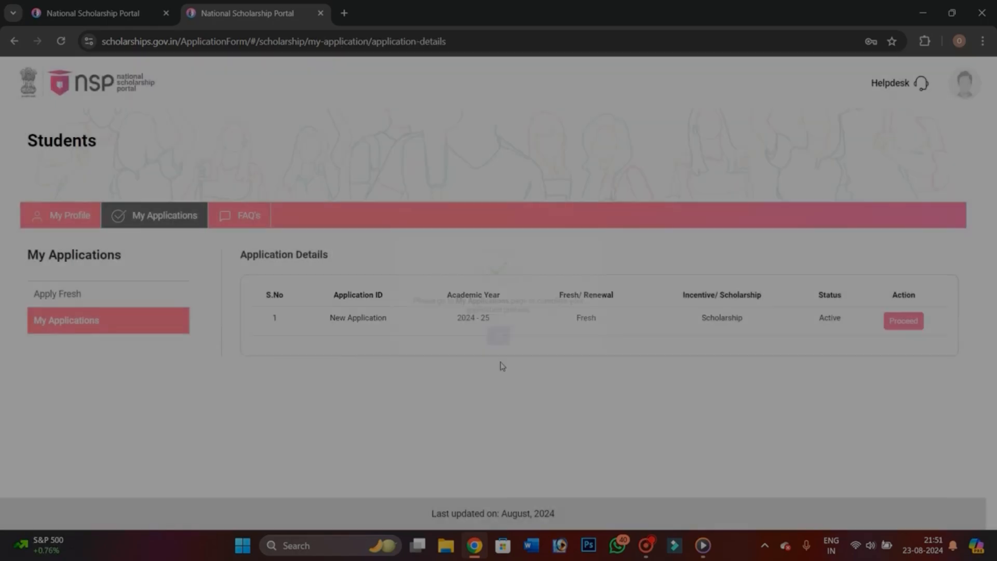
pyautogui.click(903, 327)
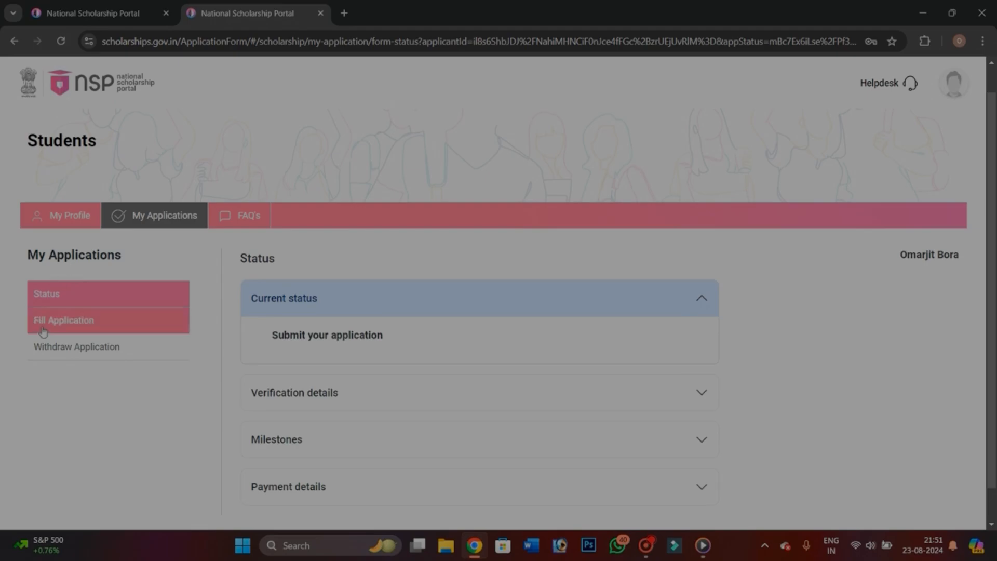
pyautogui.click(70, 322)
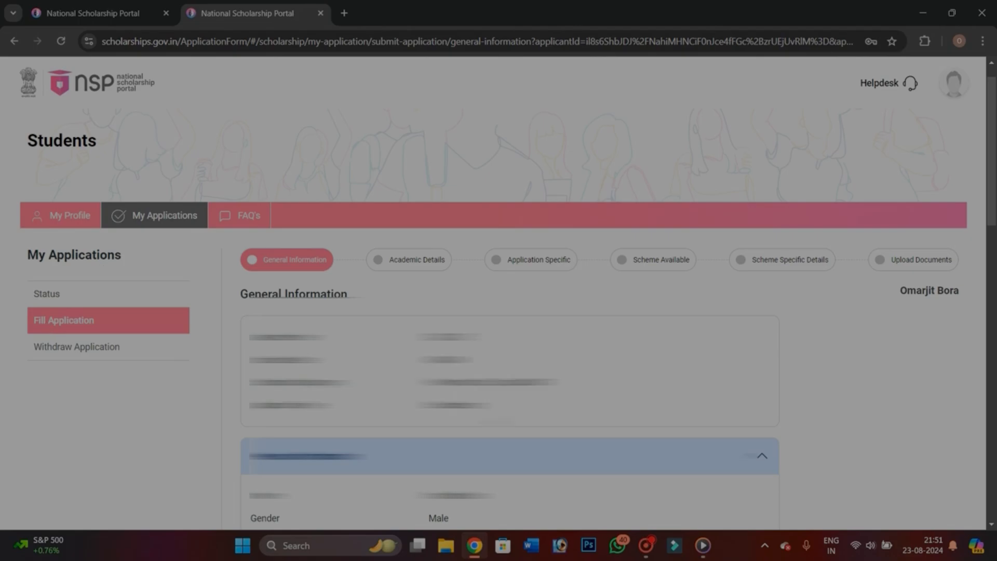
# Set Community to OBC and Religion to Hindu in the Enter Details section of General Information.
pyautogui.scroll(-6, 519, 312)
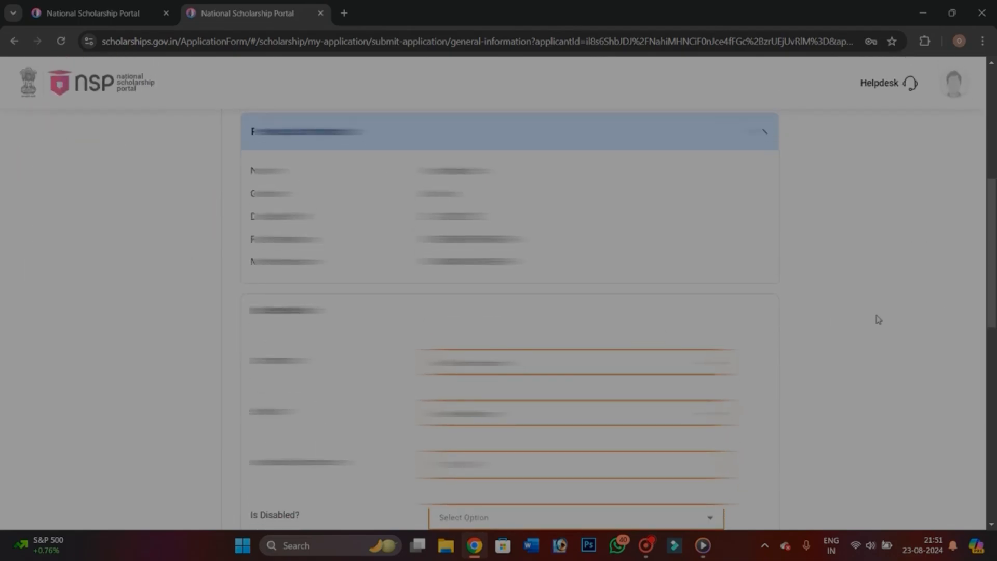
pyautogui.scroll(-4, 984, 309)
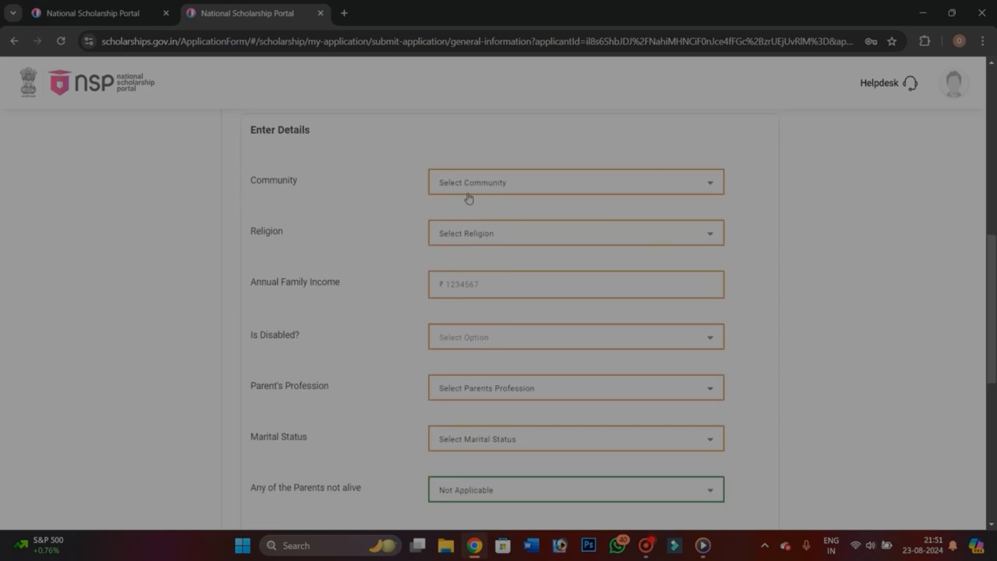
pyautogui.click(507, 184)
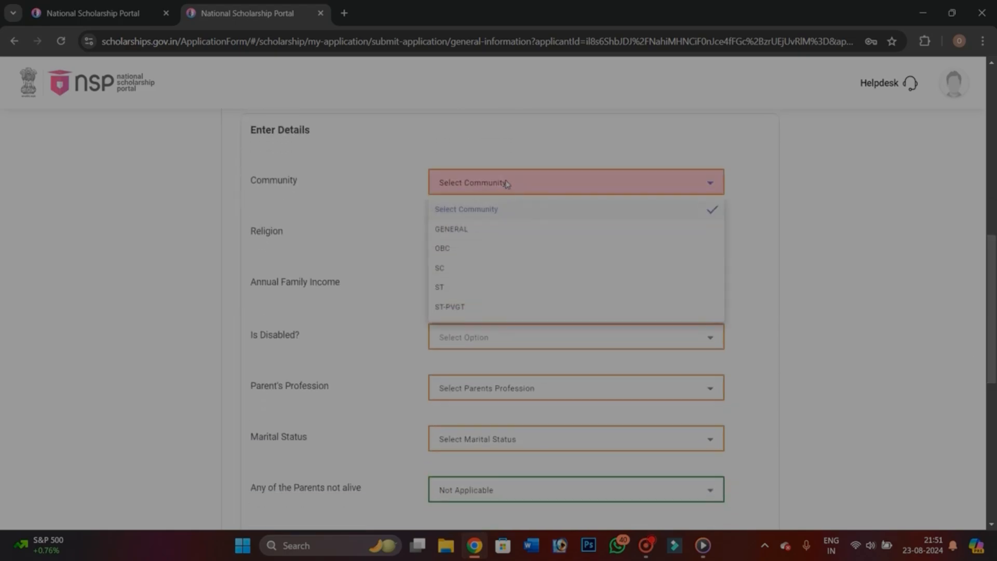
pyautogui.click(448, 251)
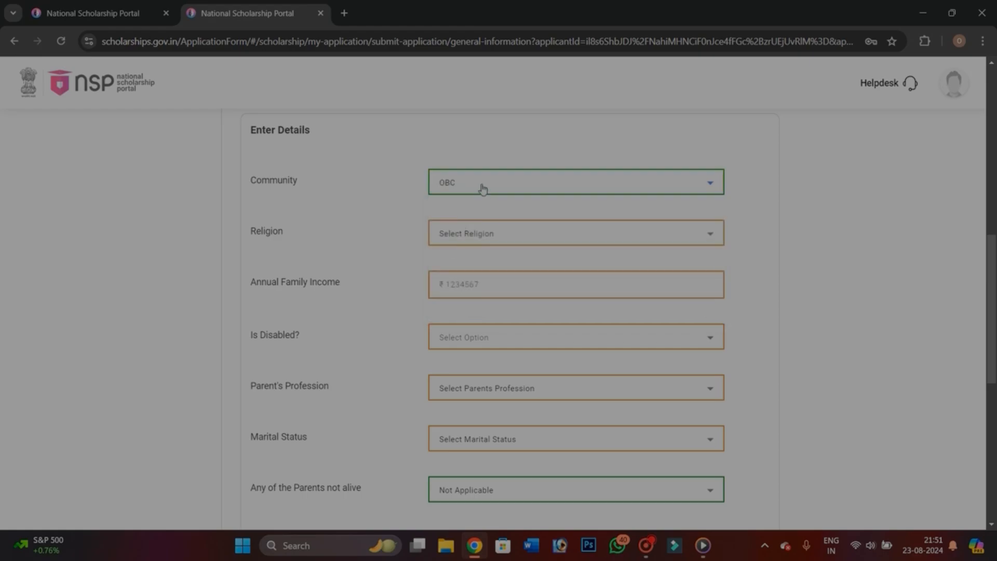
pyautogui.click(469, 238)
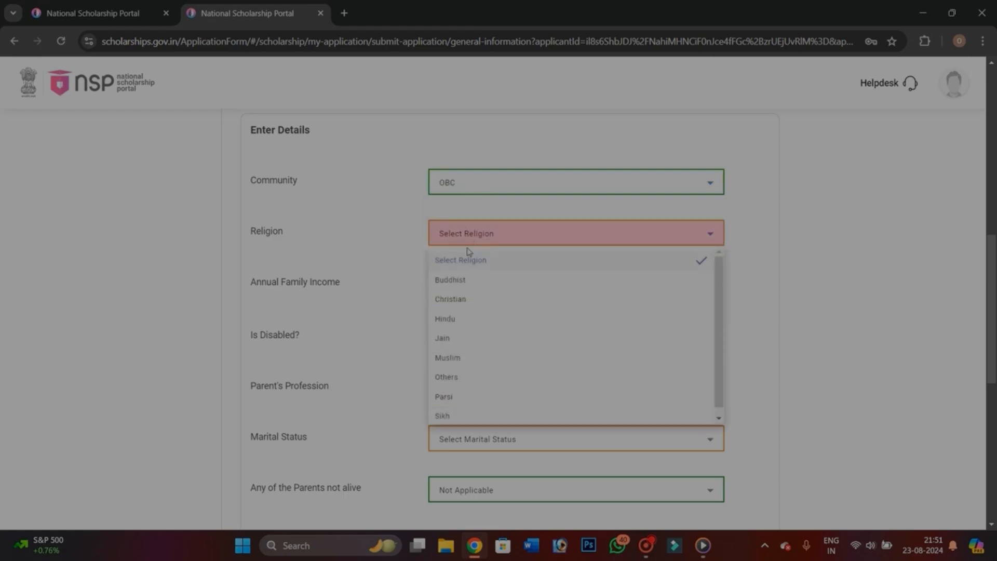
pyautogui.click(451, 322)
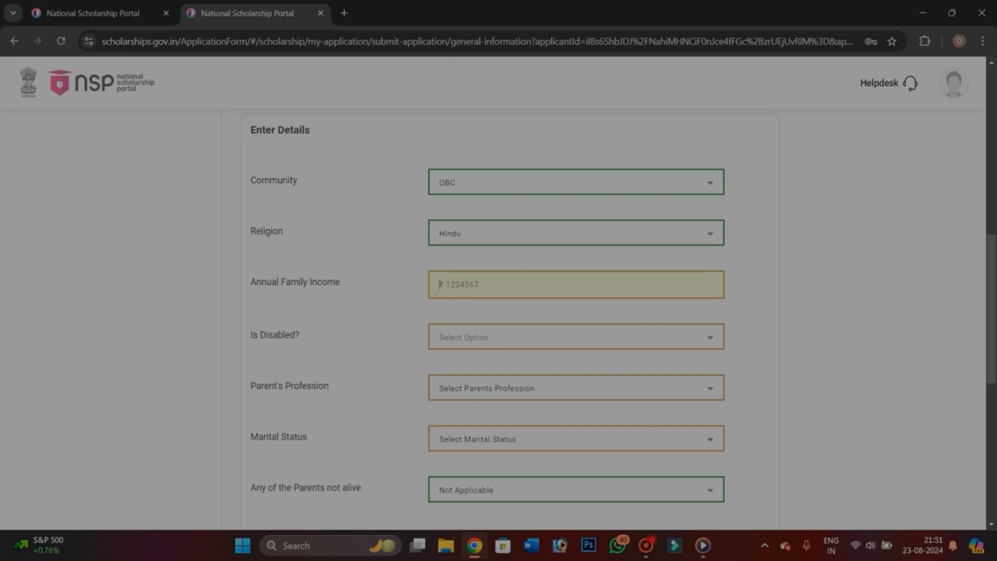
# Enter 98000 as the Annual Family Income and set Is Disabled? to No.
pyautogui.write('98000')
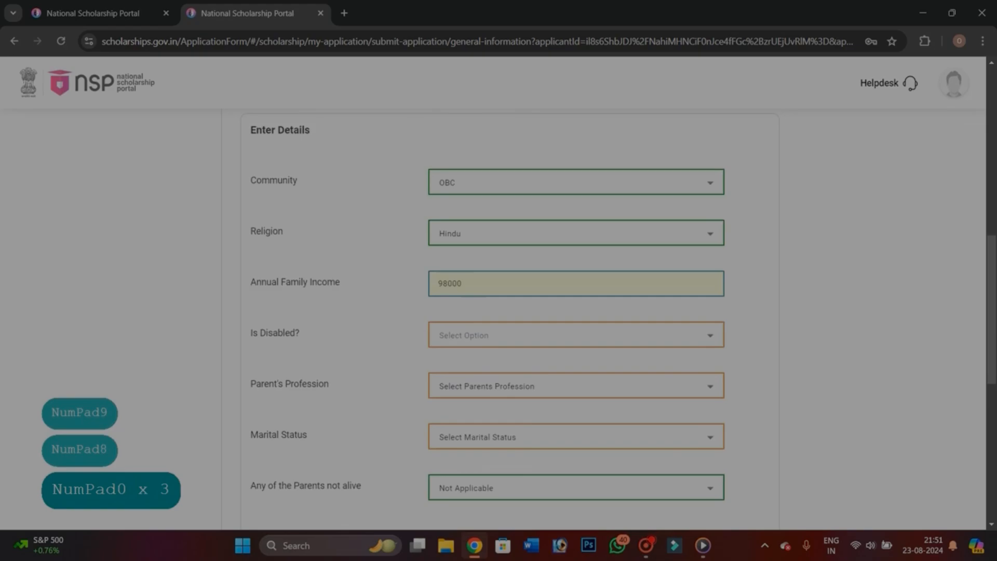
pyautogui.click(474, 338)
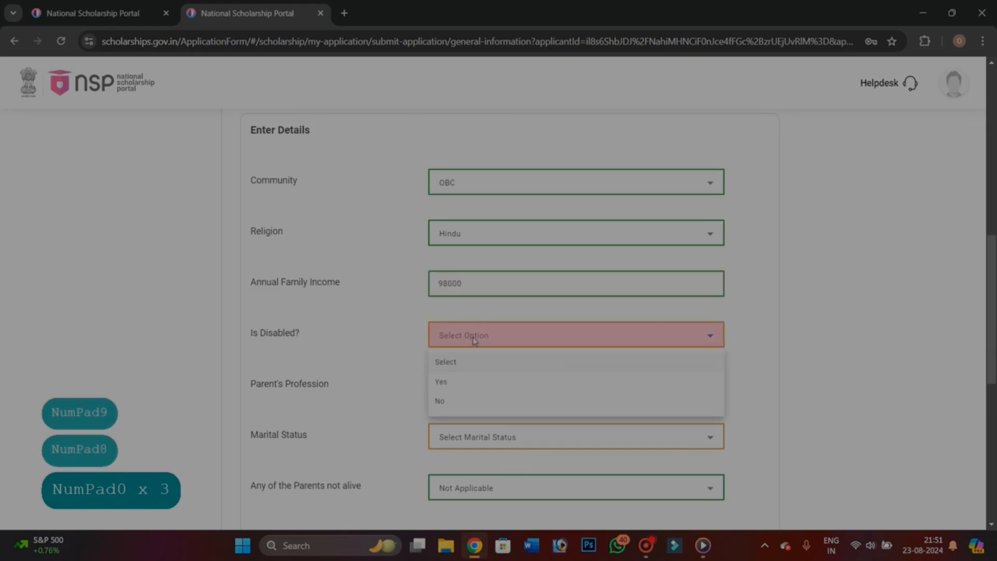
pyautogui.click(441, 402)
# Set Parent's Profession to Others and Marital Status to Un Married in the Enter Details section.
pyautogui.scroll(-1, 462, 359)
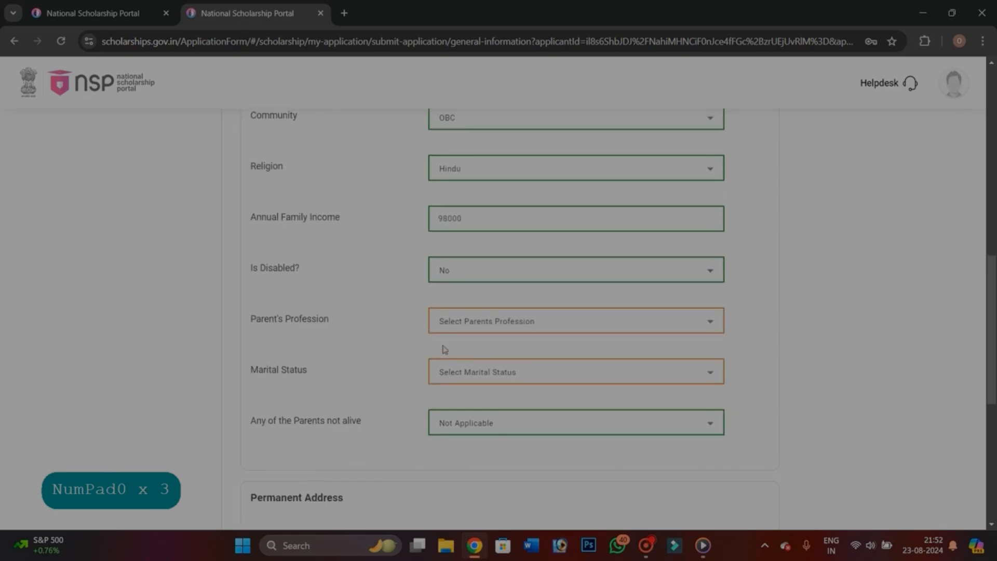
pyautogui.click(462, 323)
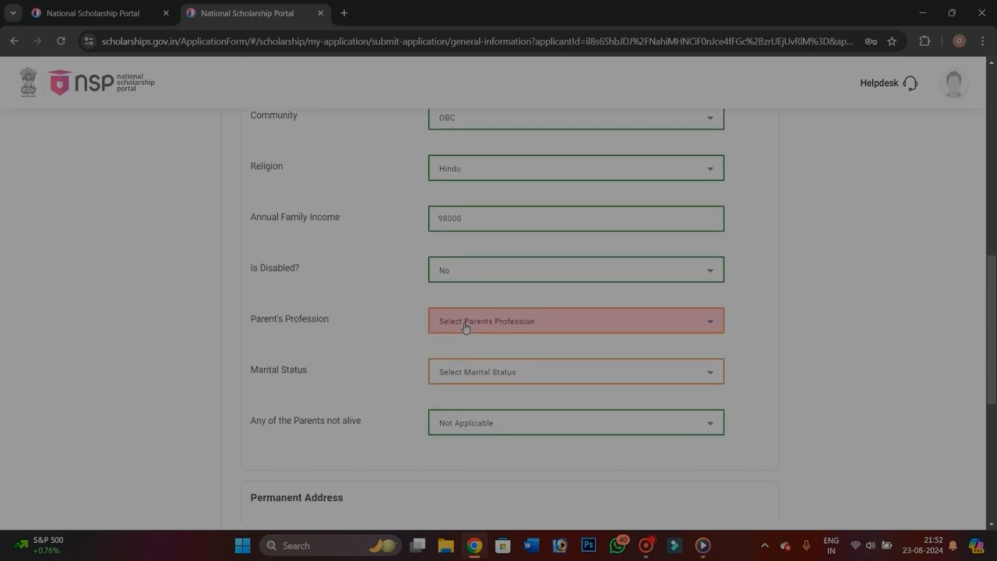
pyautogui.scroll(-2, 794, 338)
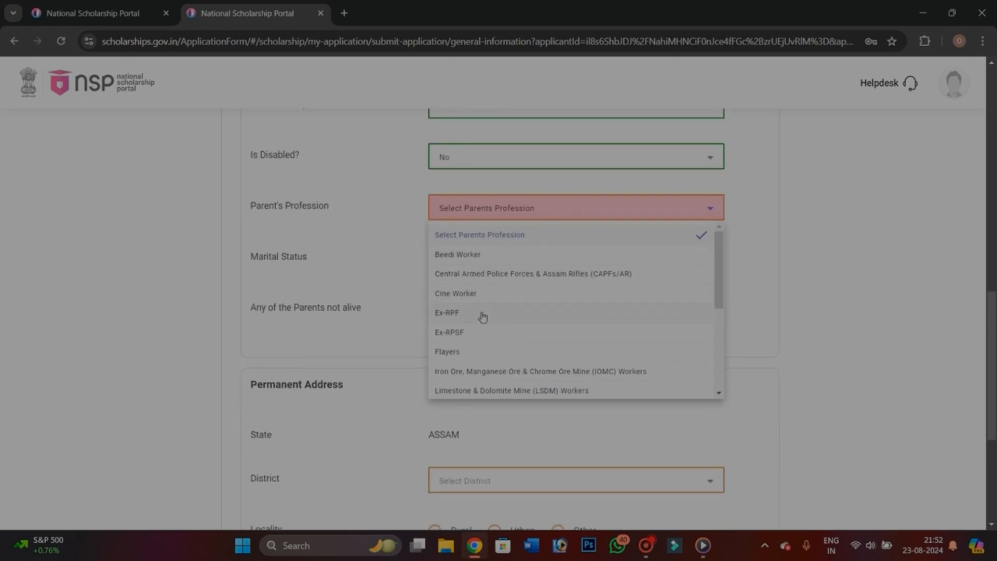
pyautogui.scroll(-1, 481, 317)
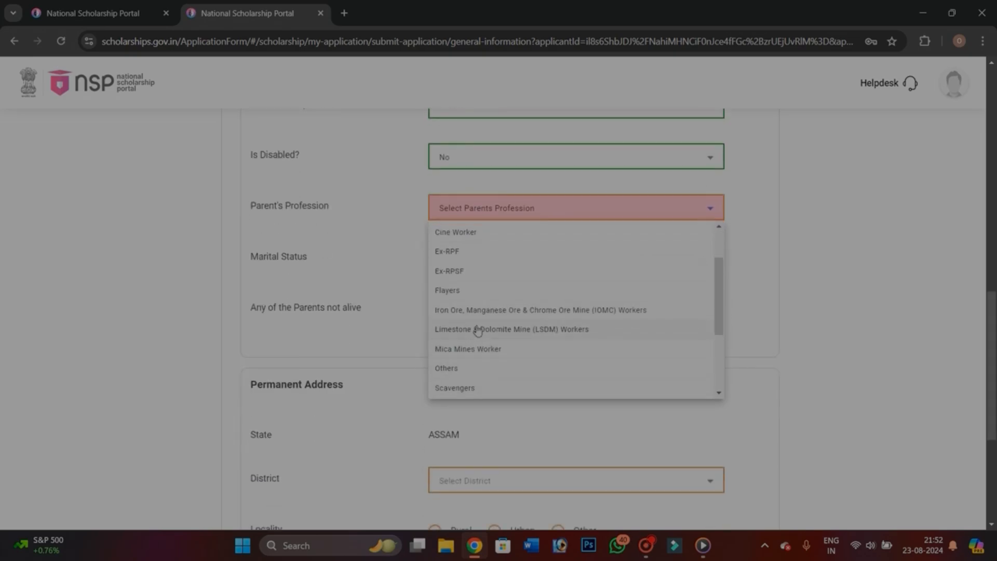
pyautogui.scroll(1, 476, 329)
pyautogui.scroll(-3, 483, 318)
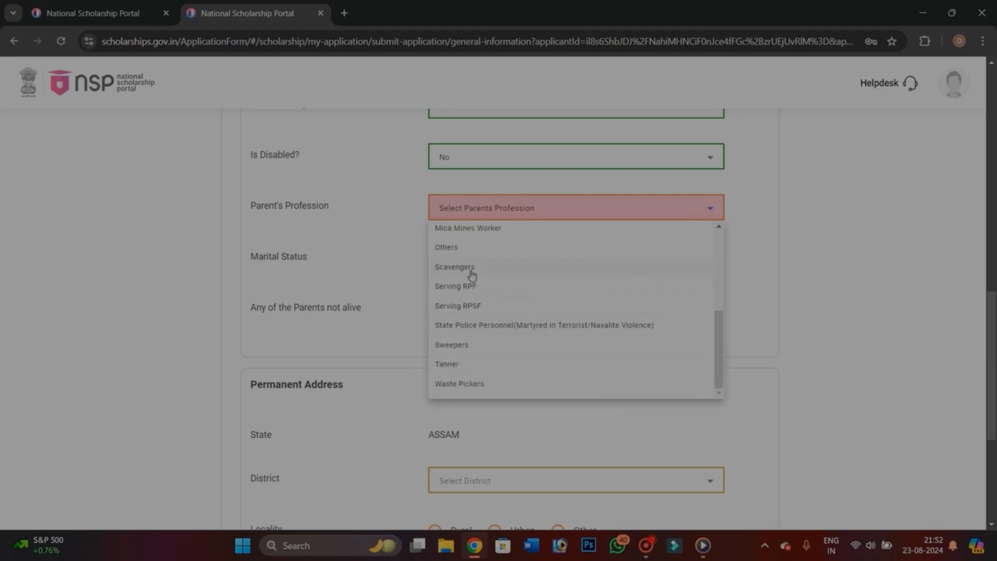
pyautogui.click(456, 251)
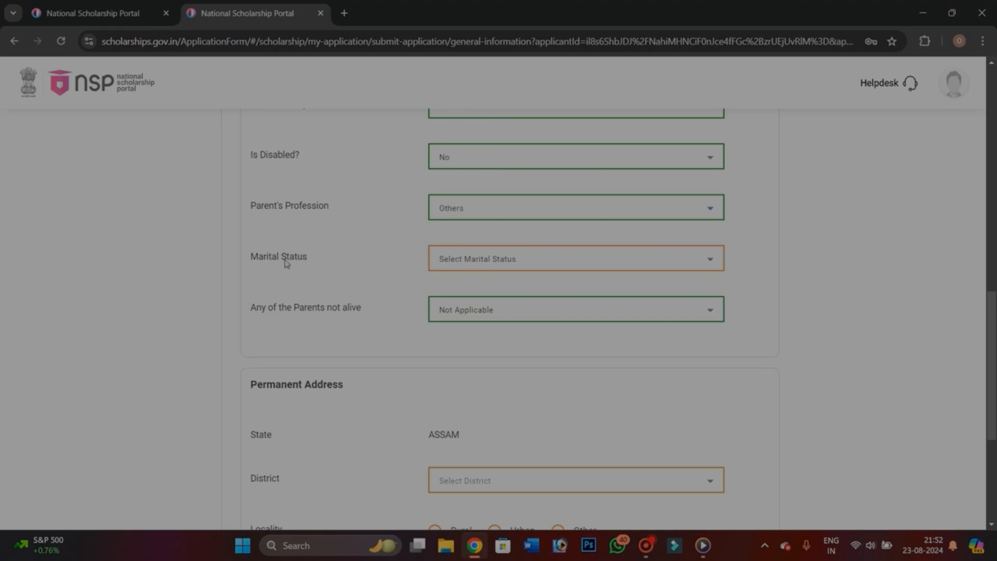
pyautogui.click(480, 266)
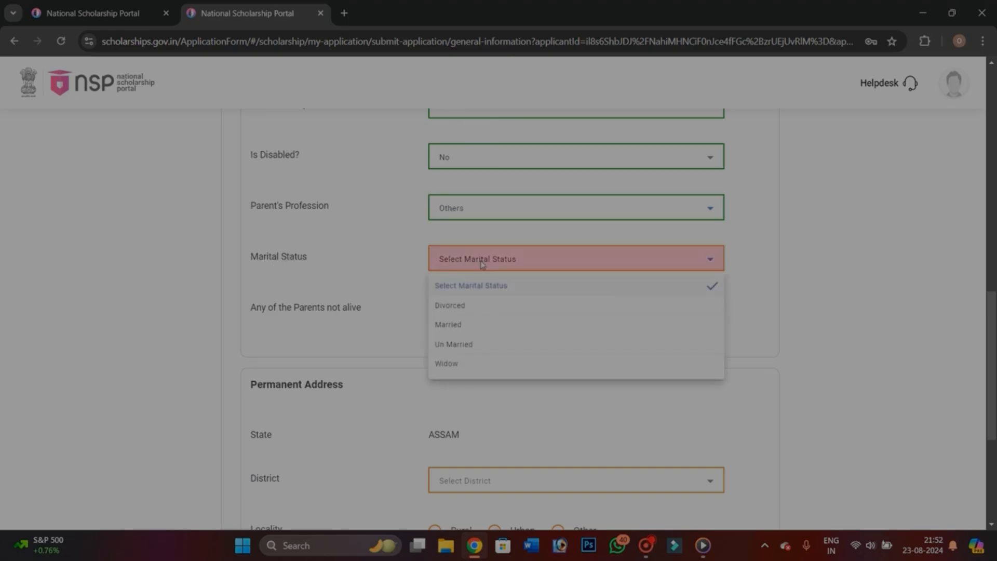
pyautogui.click(463, 345)
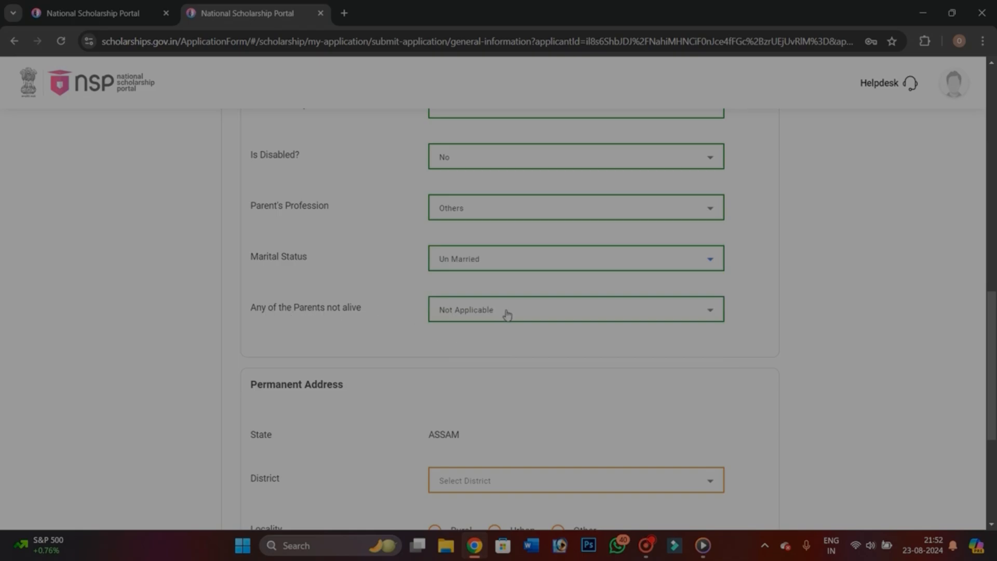
# Check the available options for Any of the Parents not alive.
pyautogui.scroll(-1, 446, 291)
pyautogui.click(485, 247)
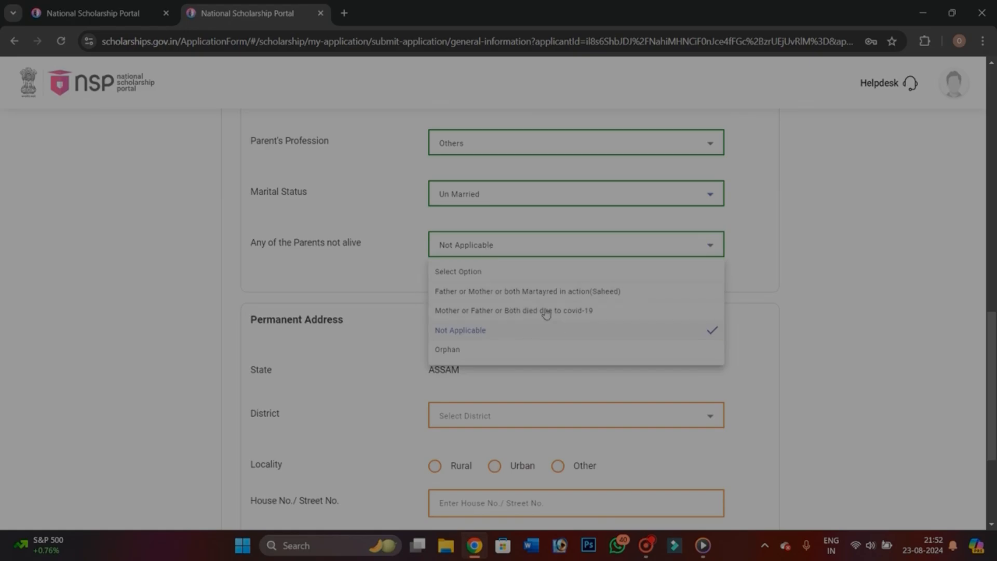
pyautogui.click(676, 296)
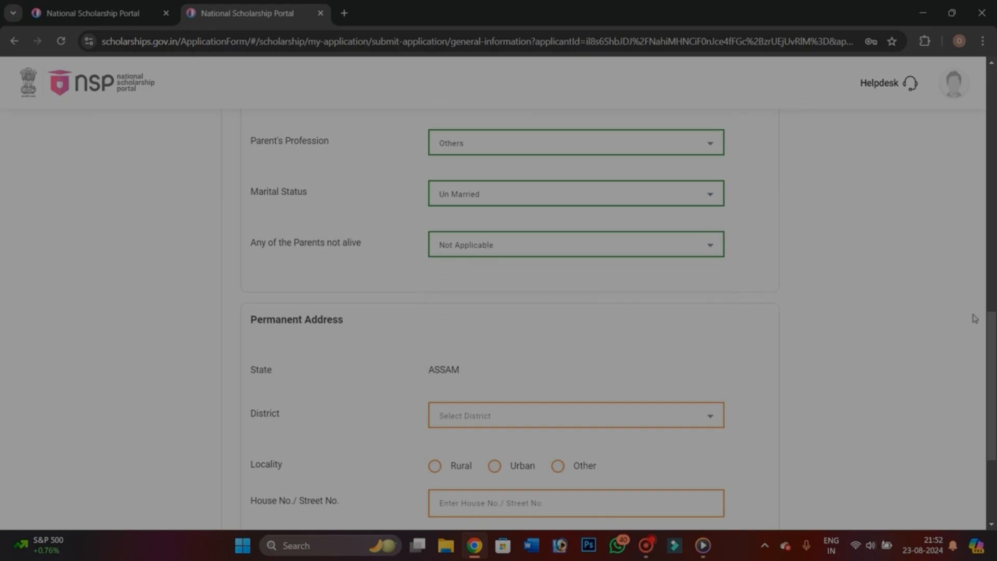
# Select the applicant's home district and set Locality to Rural in the Permanent Address section.
pyautogui.scroll(-3, 542, 270)
pyautogui.moveTo(255, 150); pyautogui.dragTo(370, 156)
pyautogui.click(382, 182)
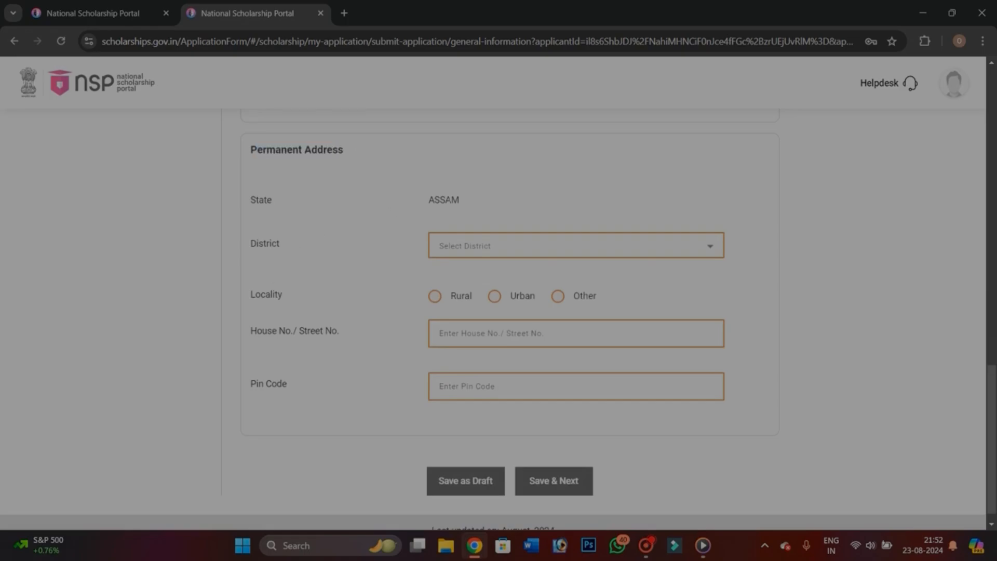
pyautogui.click(473, 247)
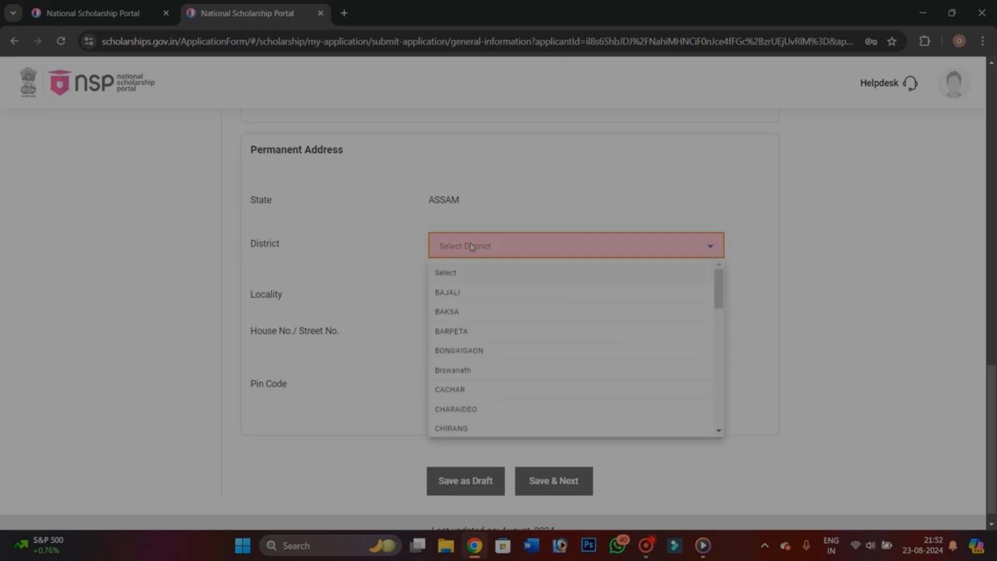
pyautogui.scroll(-3, 457, 407)
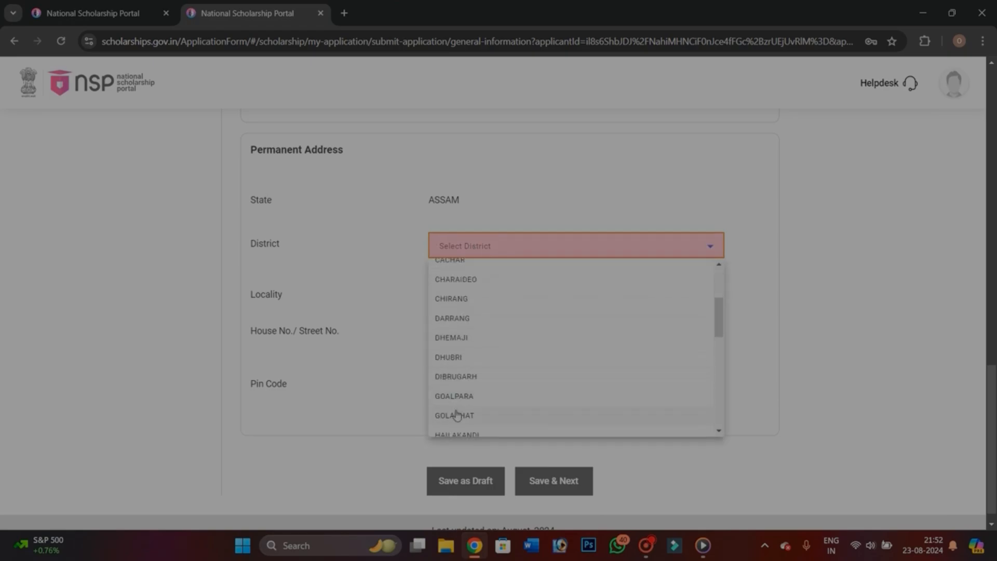
pyautogui.click(458, 412)
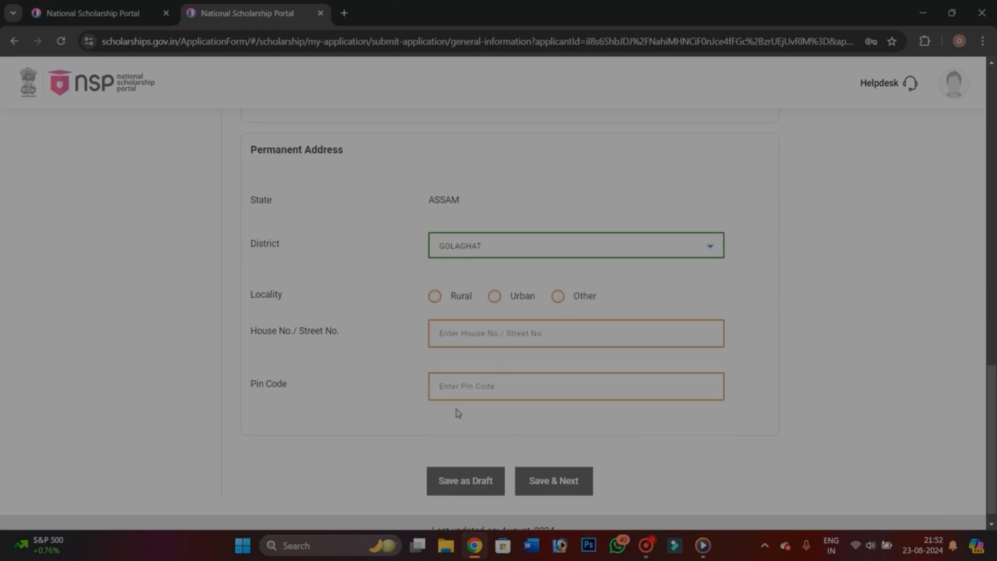
pyautogui.click(436, 297)
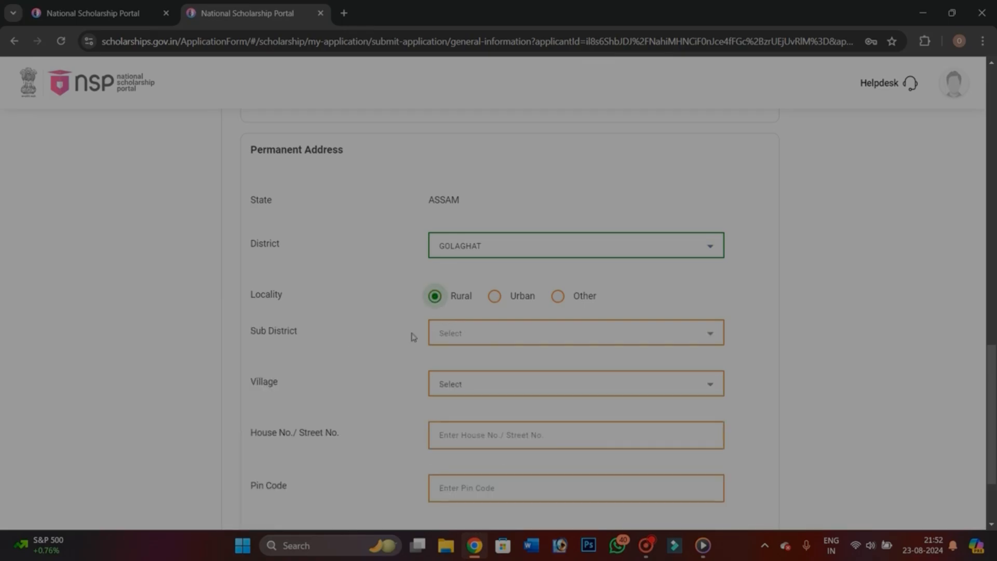
# Choose the applicant's sub district and village in the Permanent Address section.
pyautogui.click(457, 336)
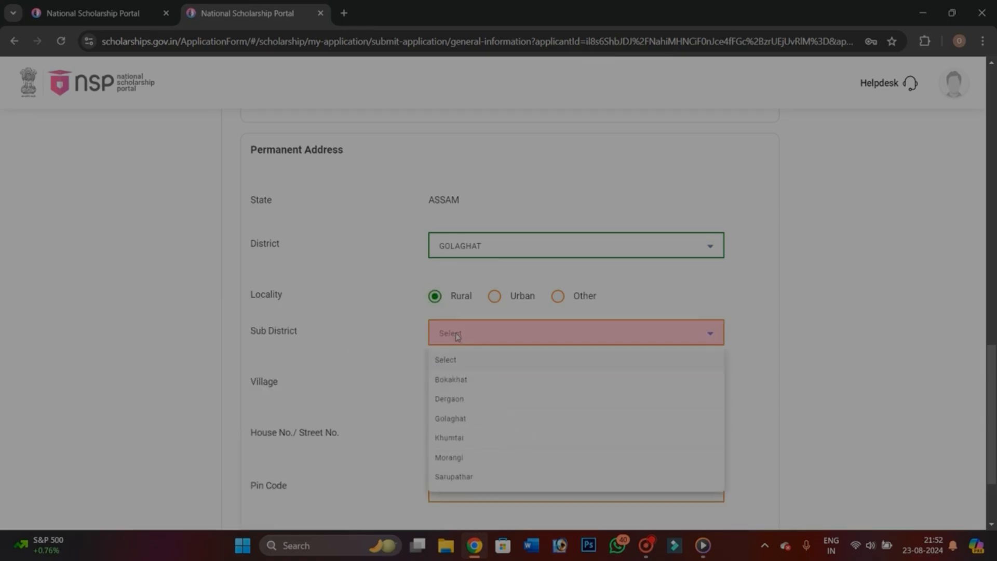
pyautogui.click(467, 380)
pyautogui.scroll(-1, 597, 346)
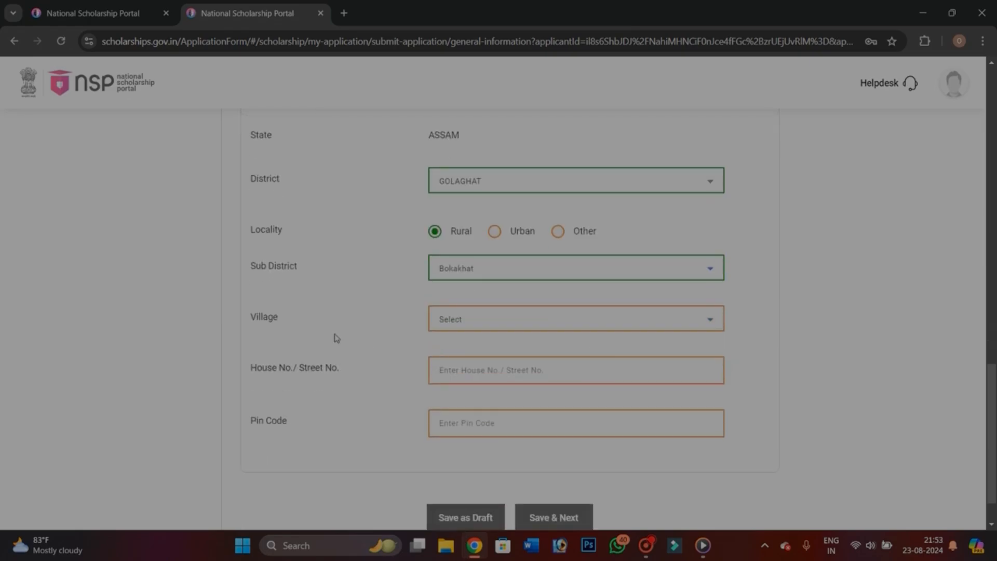
pyautogui.click(472, 317)
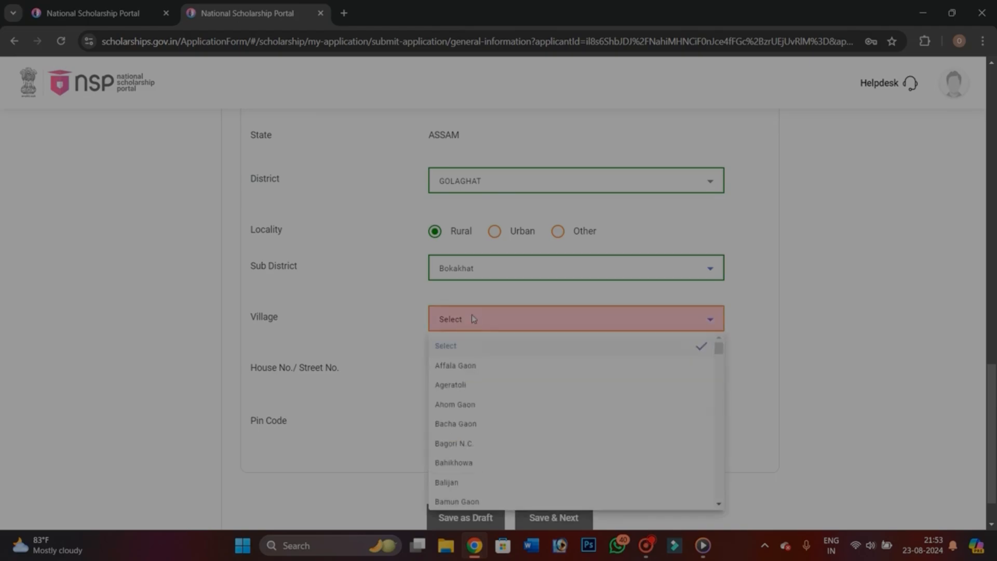
pyautogui.scroll(-5, 485, 400)
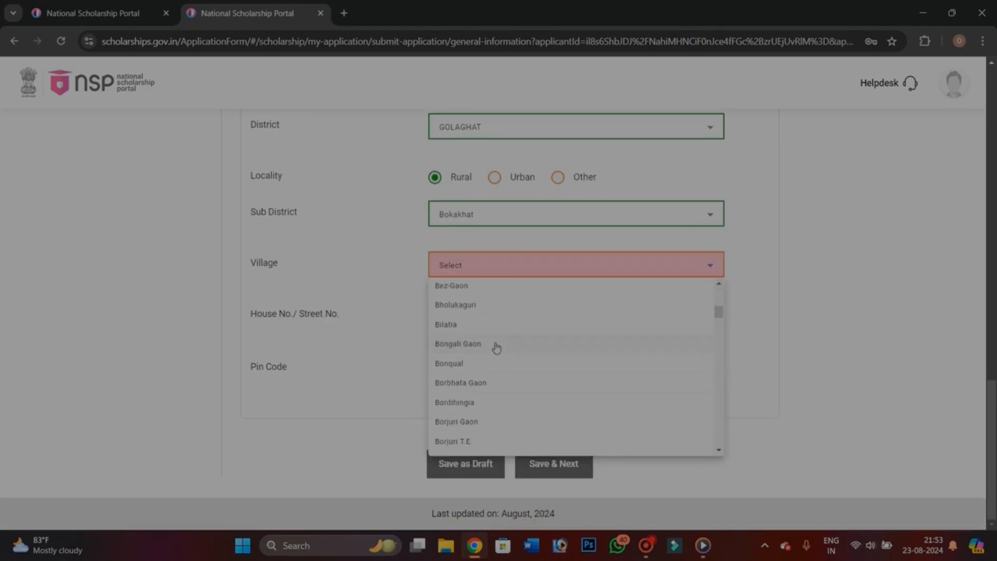
pyautogui.click(491, 345)
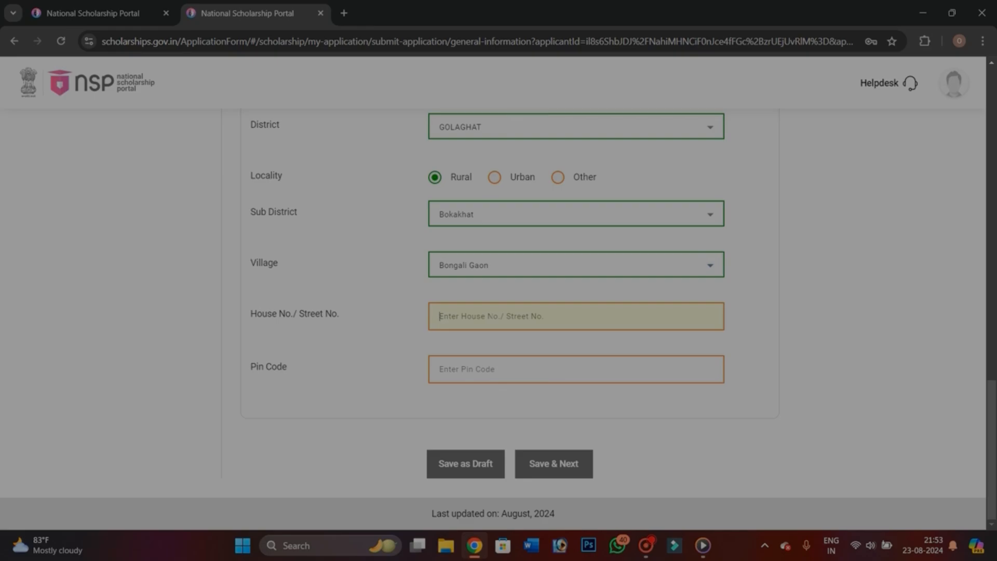
# Enter the applicant's house number and postal pin code, save General Information and proceed to Academic Details.
pyautogui.write('015')
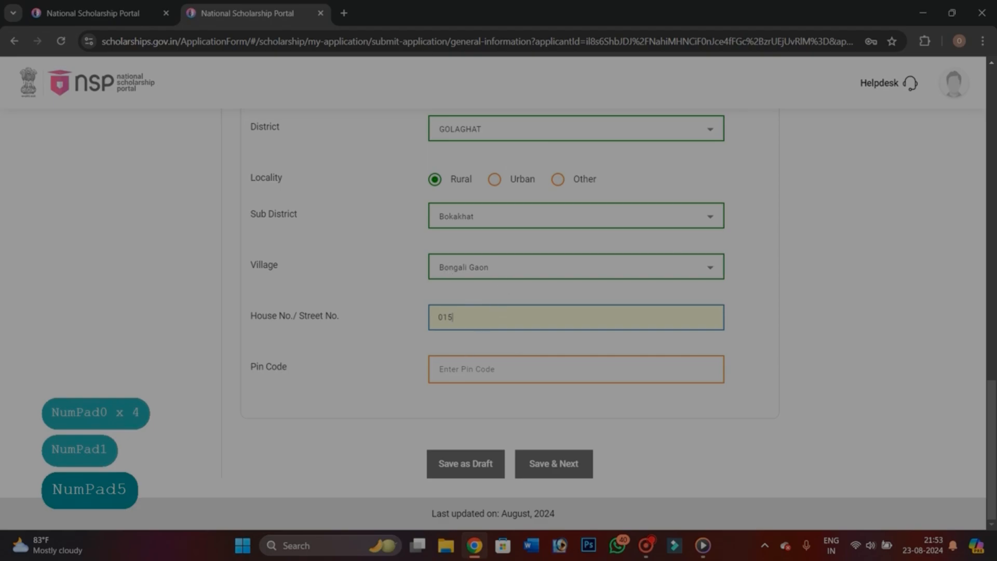
pyautogui.write('785619')
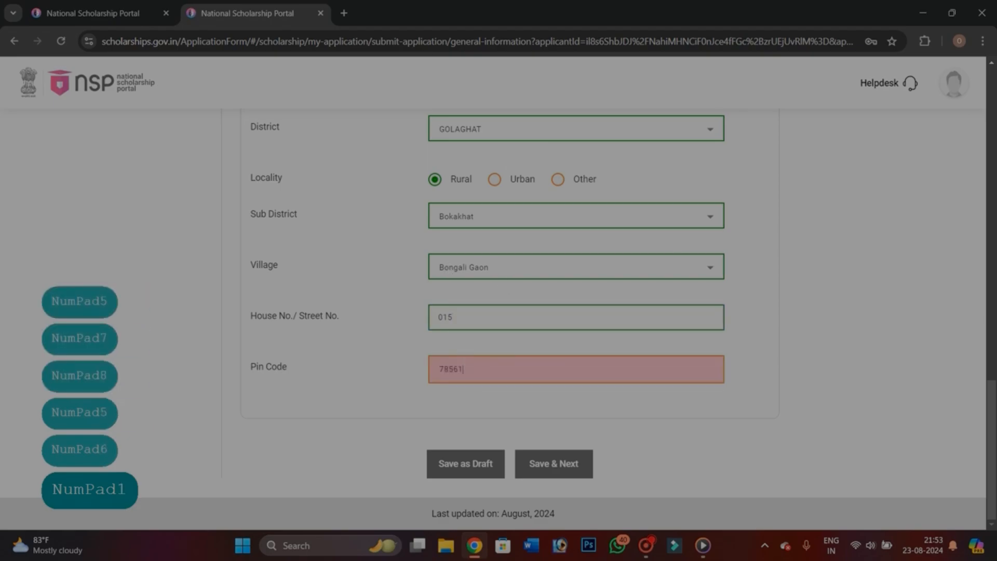
pyautogui.click(558, 464)
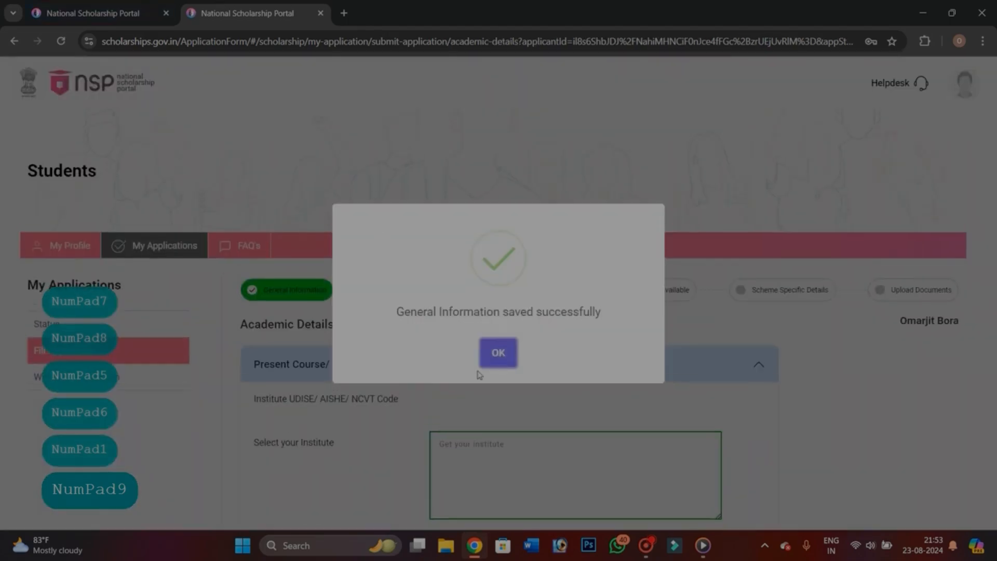
pyautogui.click(498, 353)
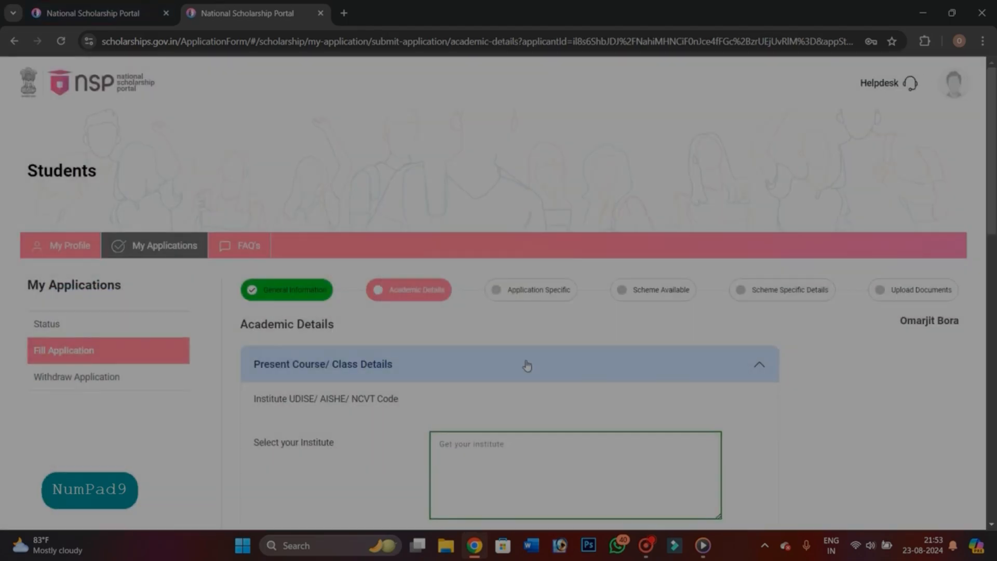
# Search the institute lookup by name for KAMARGAON COLLEGE with State ASSAM and District GOLAGHAT.
pyautogui.scroll(-2, 332, 343)
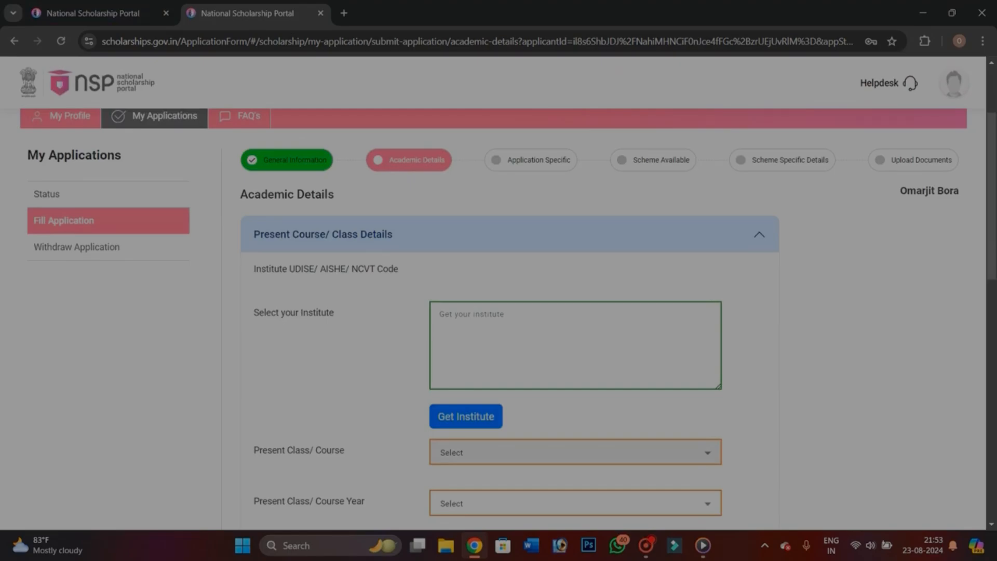
pyautogui.click(505, 322)
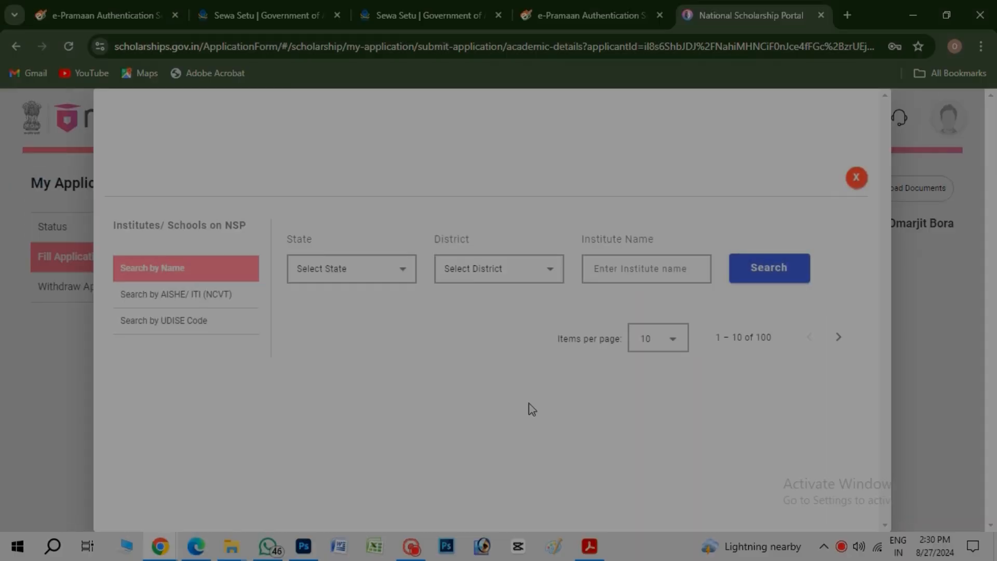
pyautogui.click(337, 274)
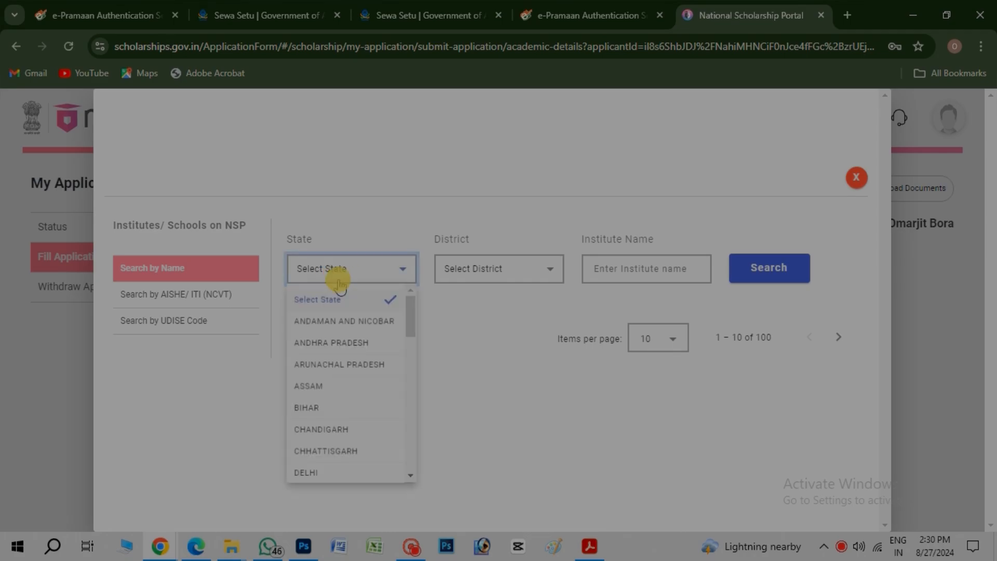
pyautogui.click(329, 386)
pyautogui.click(468, 267)
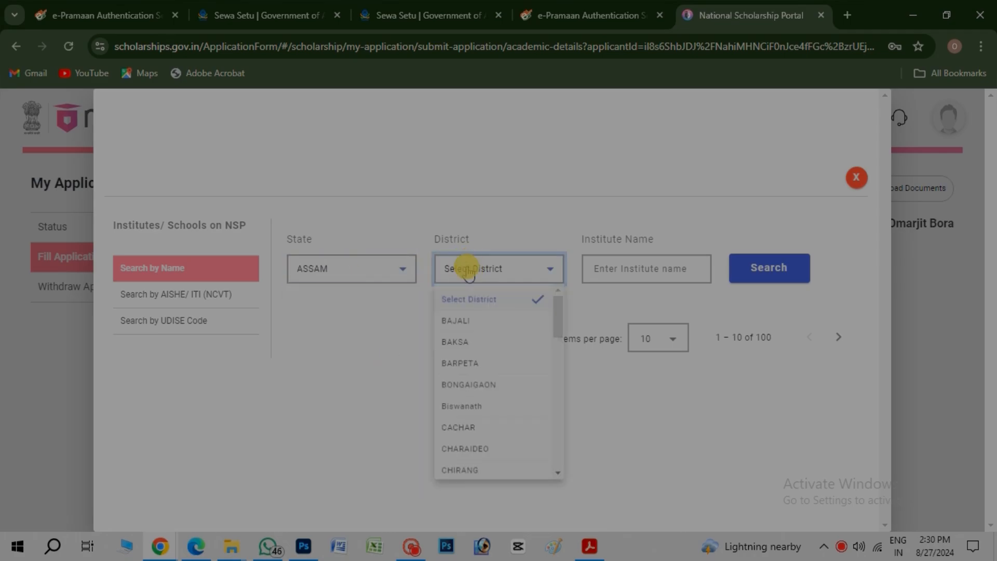
pyautogui.scroll(-3, 457, 414)
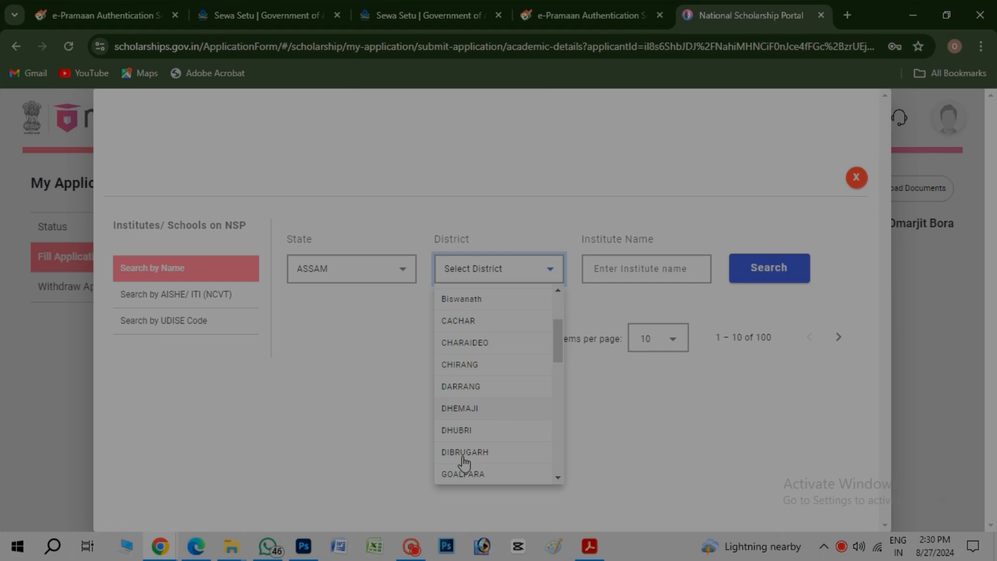
pyautogui.click(467, 457)
pyautogui.click(616, 270)
pyautogui.write('KAMARGAON COLLEGE')
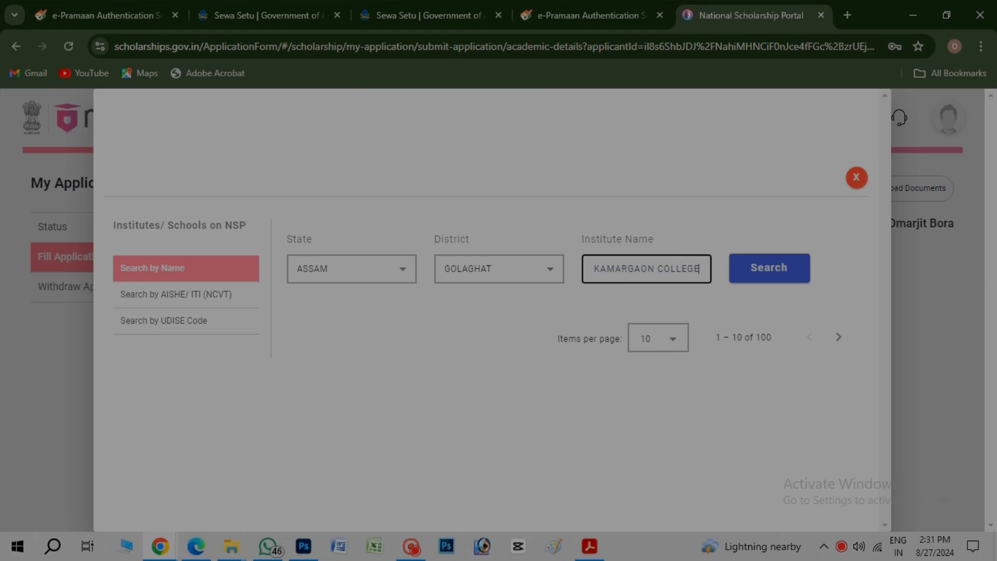
pyautogui.click(748, 274)
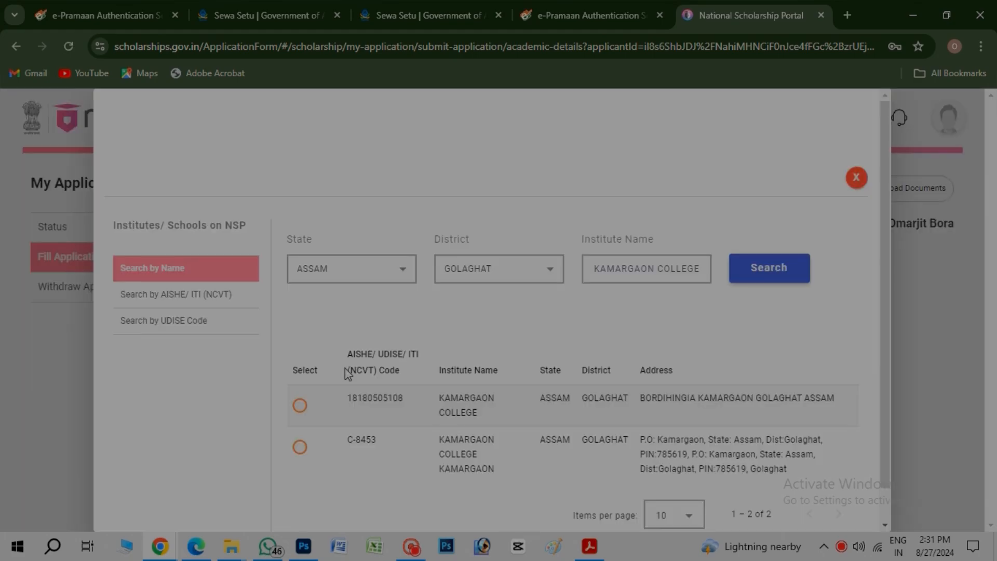
# Select KAMARGAON COLLEGE KAMARGAON from the search results and confirm it as the institute.
pyautogui.scroll(-1, 348, 374)
pyautogui.click(299, 412)
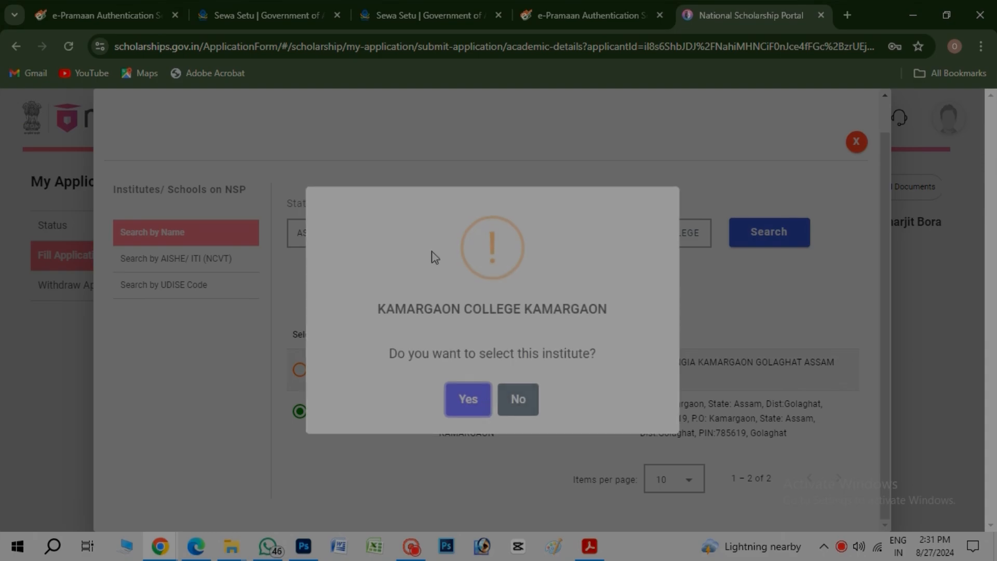
pyautogui.click(464, 400)
# Set Present Class/Course to BACHELOR OF ARTS(ARTS) - 3 Years and Present Class/Course Year to 1.
pyautogui.scroll(-3, 462, 404)
pyautogui.scroll(-1, 461, 403)
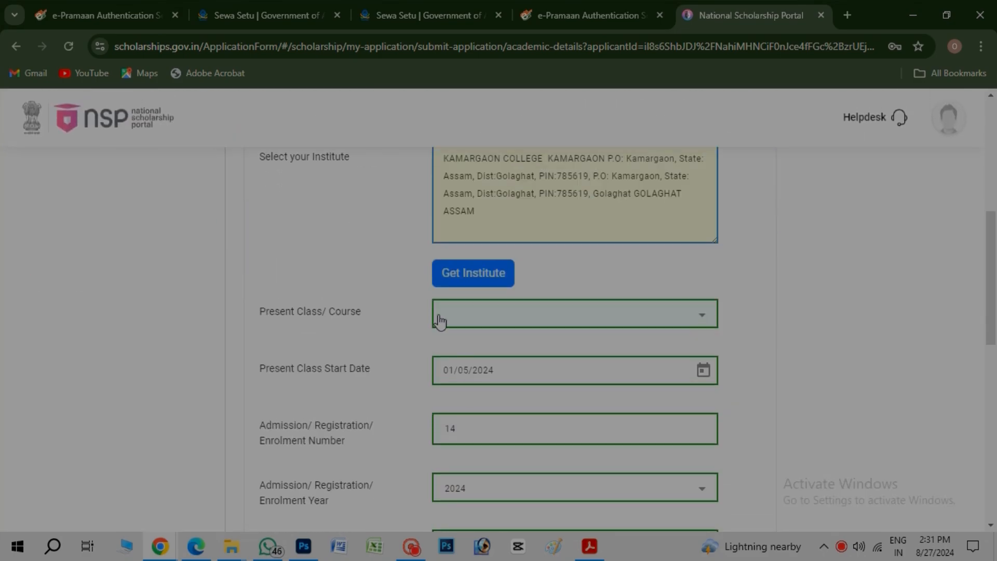
pyautogui.click(489, 323)
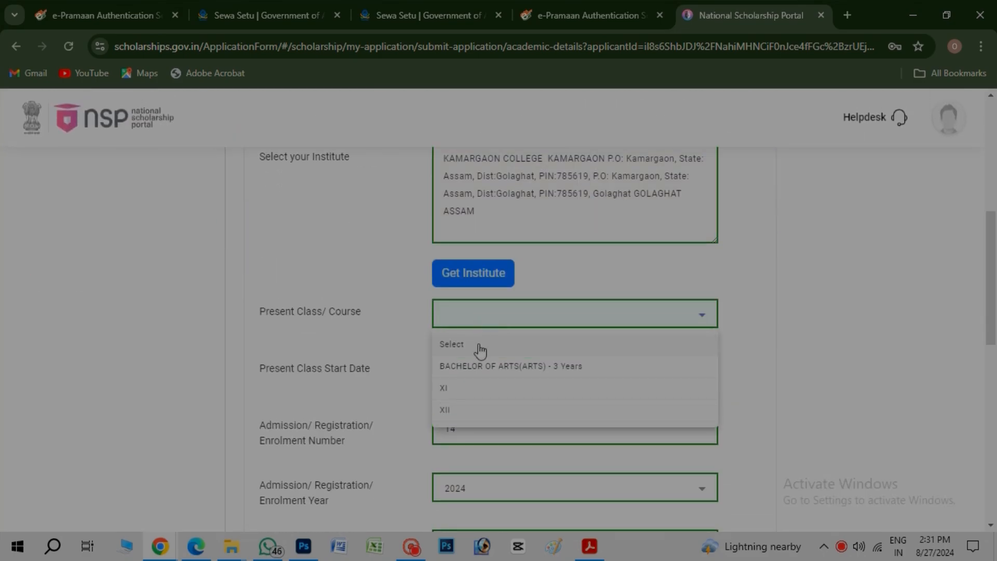
pyautogui.click(521, 369)
pyautogui.scroll(-1, 521, 374)
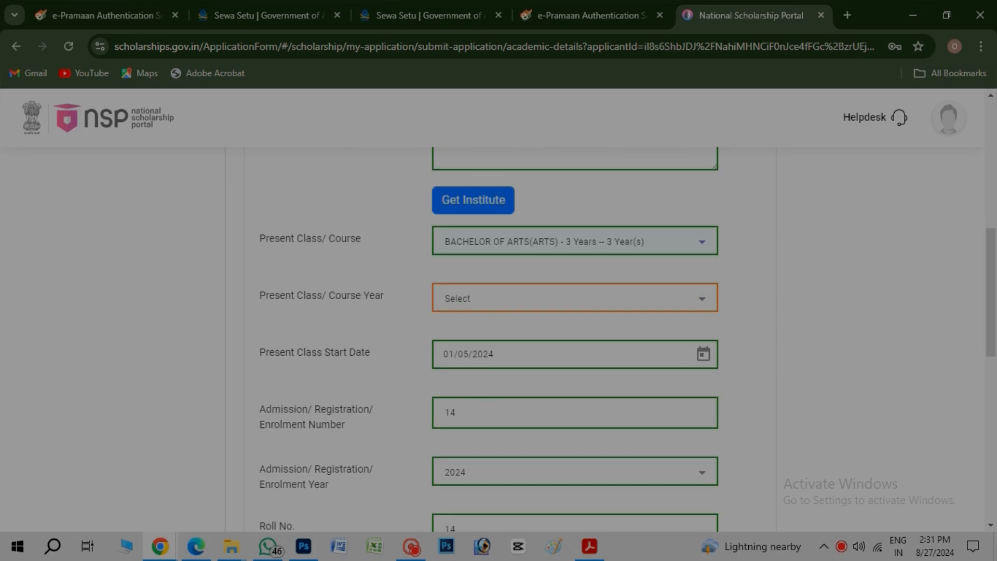
pyautogui.click(484, 303)
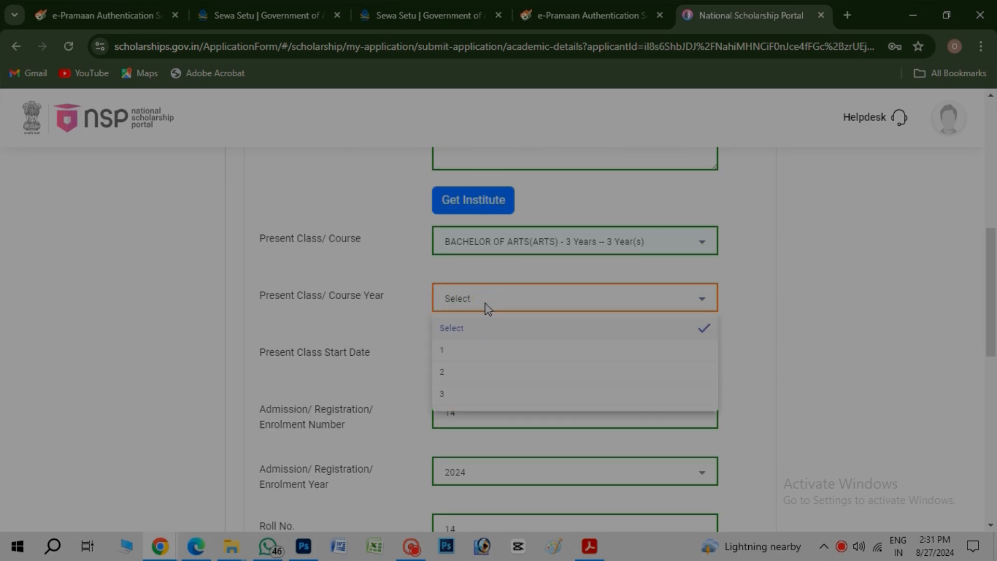
pyautogui.click(454, 352)
# Review the class start date, admission number, admission year, roll number and section fields in Present Course/Class Details.
pyautogui.moveTo(261, 281); pyautogui.dragTo(349, 279)
pyautogui.click(417, 284)
pyautogui.moveTo(259, 336); pyautogui.dragTo(332, 337)
pyautogui.scroll(-2, 379, 361)
pyautogui.moveTo(261, 324); pyautogui.dragTo(370, 323)
pyautogui.moveTo(261, 387); pyautogui.dragTo(296, 383)
pyautogui.scroll(-3, 306, 363)
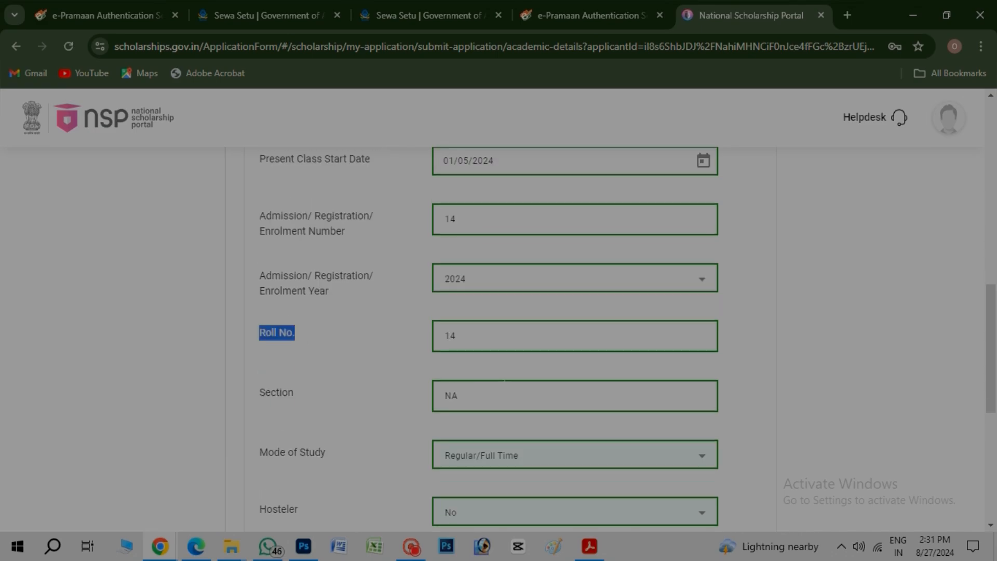
pyautogui.moveTo(253, 292); pyautogui.dragTo(351, 292)
pyautogui.click(481, 294)
# Set Mode of Study to Regular/Full Time and Hosteler to No in Present Course/Class Details.
pyautogui.moveTo(282, 360); pyautogui.dragTo(317, 355)
pyautogui.click(508, 366)
pyautogui.click(456, 403)
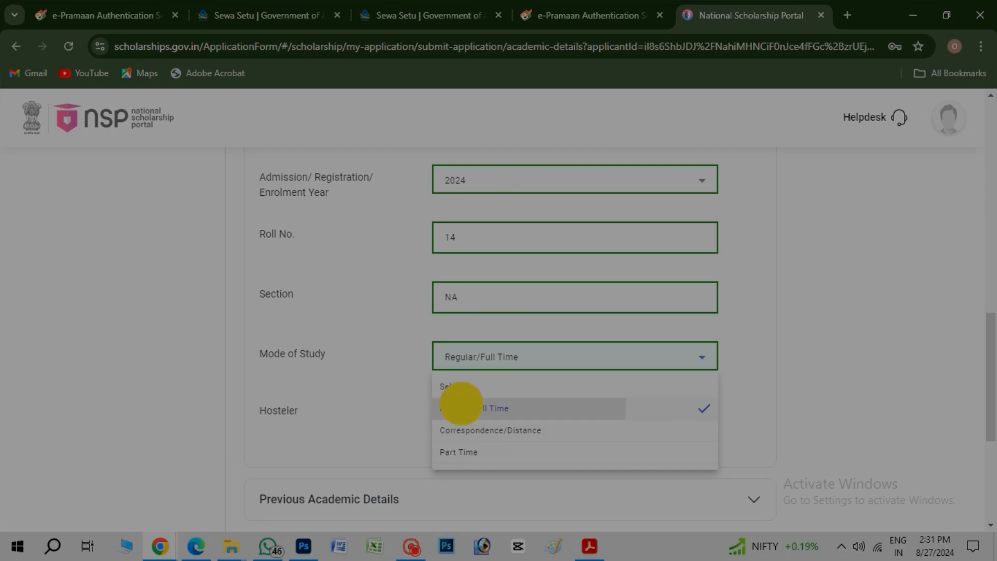
pyautogui.scroll(-1, 465, 381)
pyautogui.click(477, 349)
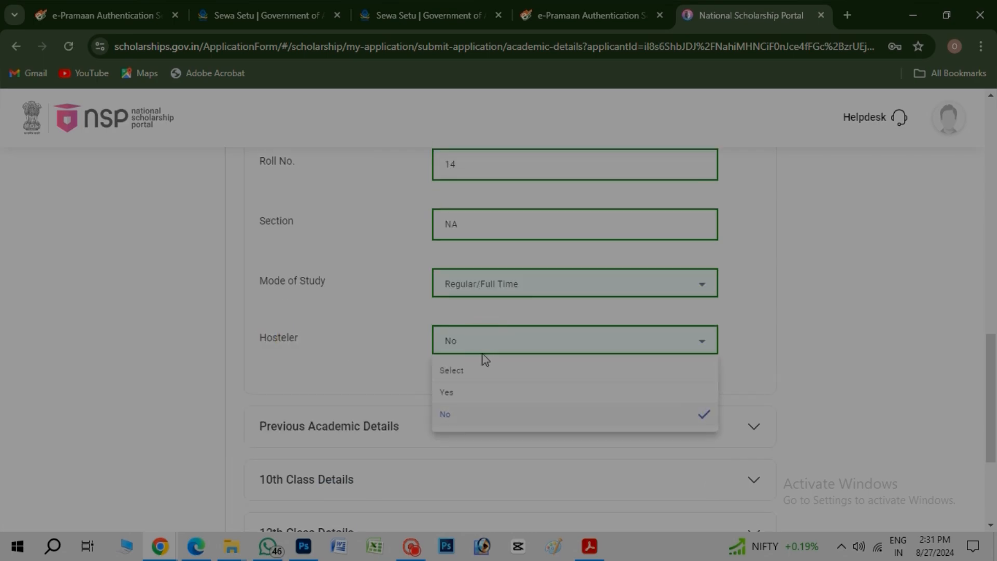
pyautogui.click(447, 416)
# Expand Previous Academic Details and set Previous Board/University to ASSAM HIGHER SECONDARY EDUCATION COUNCIL.
pyautogui.scroll(-1, 452, 403)
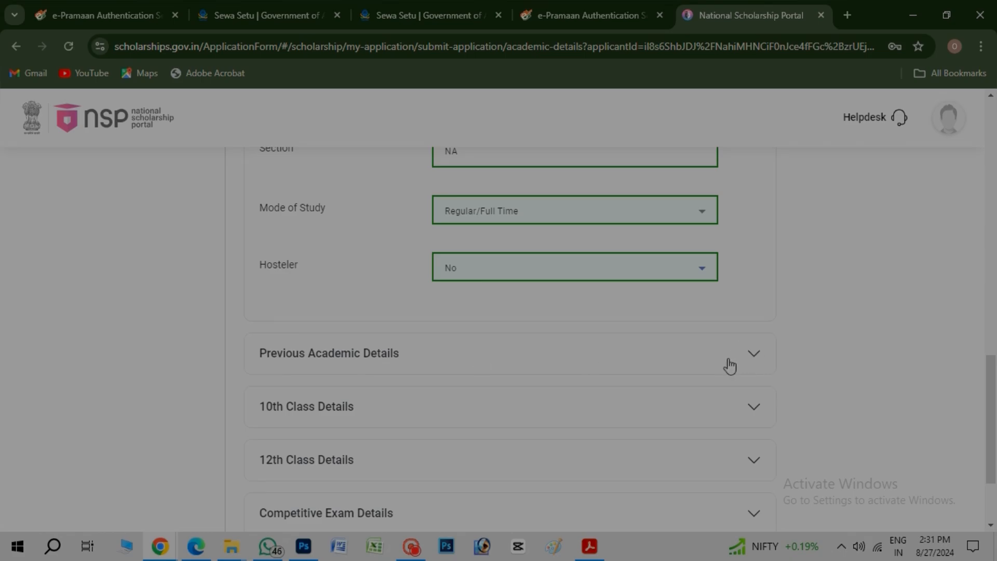
pyautogui.click(753, 353)
pyautogui.scroll(2, 712, 350)
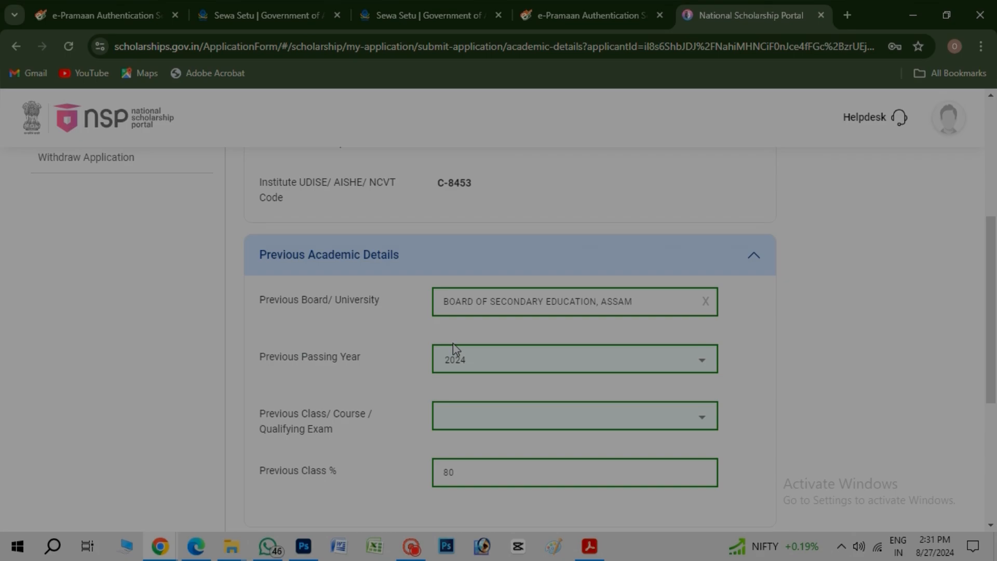
pyautogui.click(511, 302)
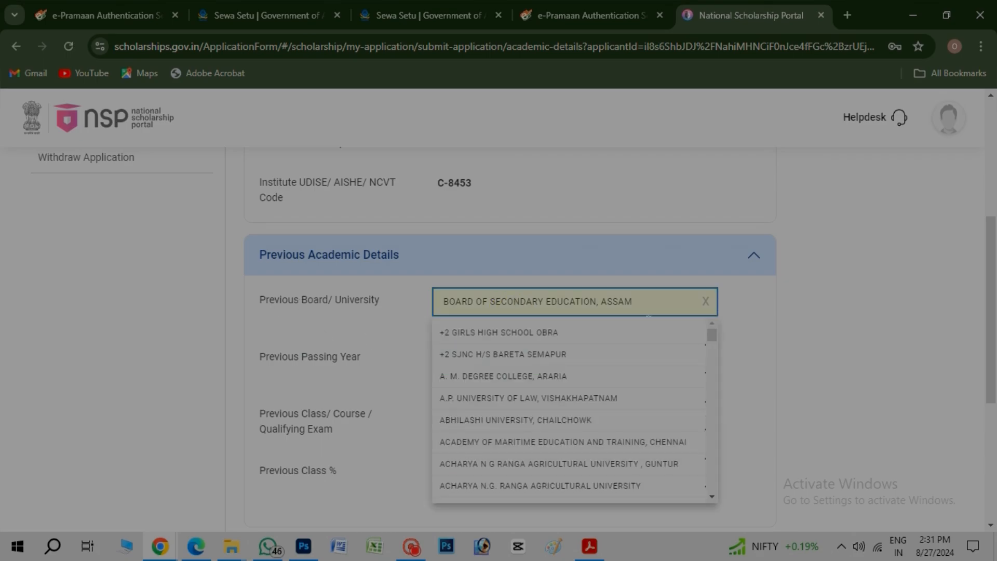
pyautogui.scroll(-3, 617, 341)
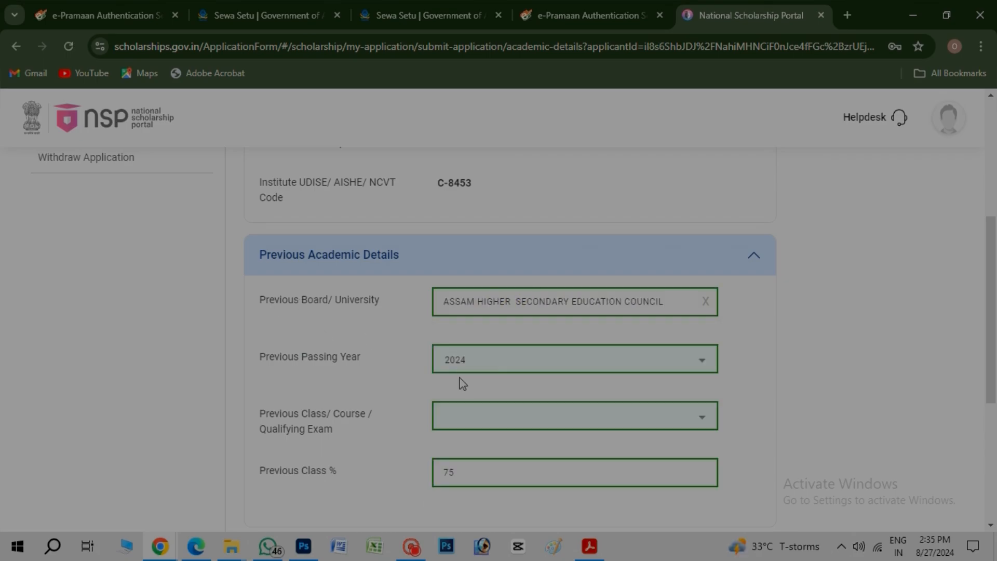
# Set the previous class/qualifying exam to HSC/Intermediate [12th]/Equivalent and enter 70 as Previous Class %.
pyautogui.click(465, 423)
pyautogui.click(575, 304)
pyautogui.scroll(-1, 580, 367)
pyautogui.click(515, 396)
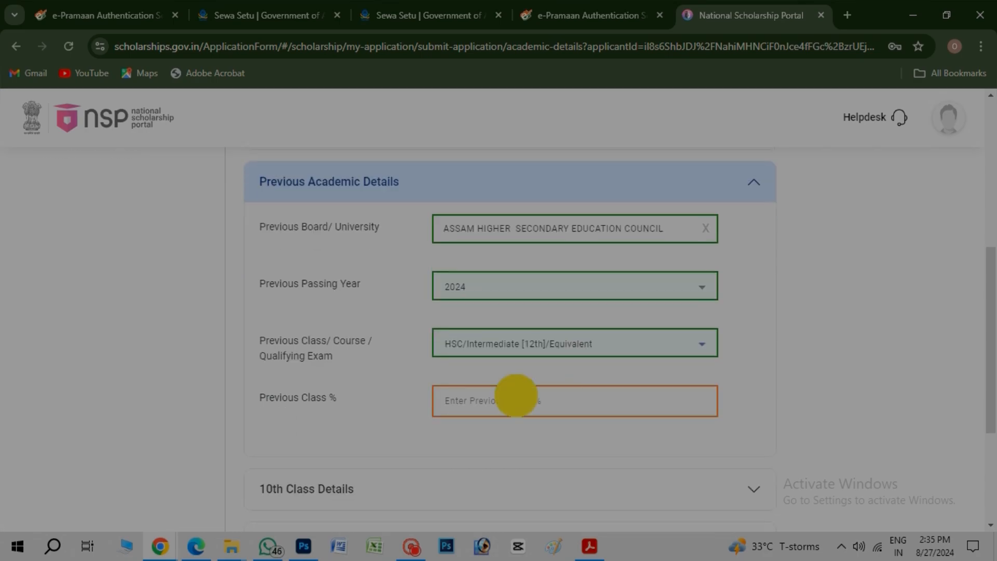
pyautogui.write('70')
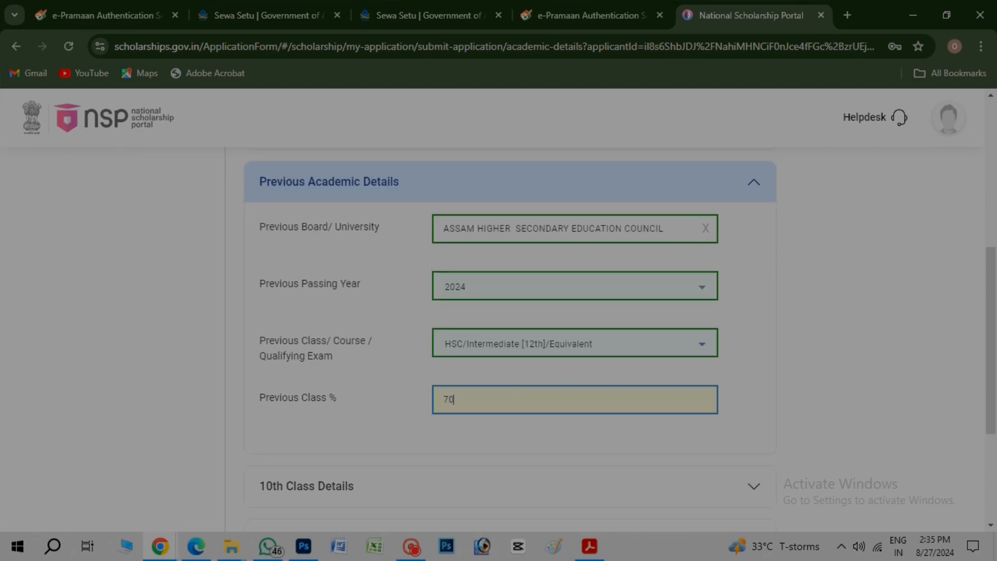
# Set Previous Class % to 60 and expand the 10th Class Details section.
pyautogui.press('BackSpace')
pyautogui.press('BackSpace')
pyautogui.write('60')
pyautogui.scroll(-3, 522, 403)
pyautogui.click(742, 334)
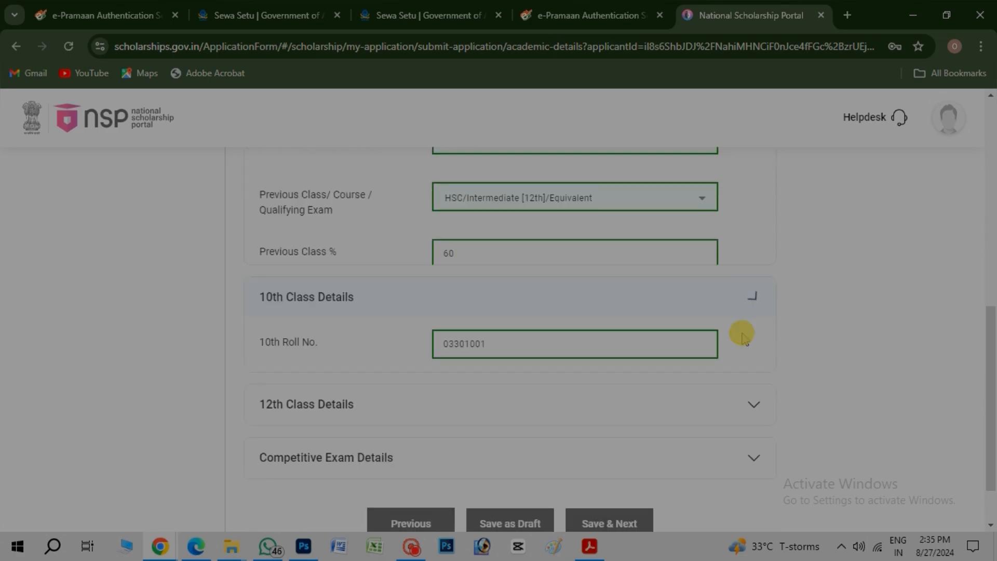
# Set the 10th class Board Name to BOARD OF SECONDARY EDUCATION, ASSAM.
pyautogui.scroll(3, 535, 295)
pyautogui.click(478, 396)
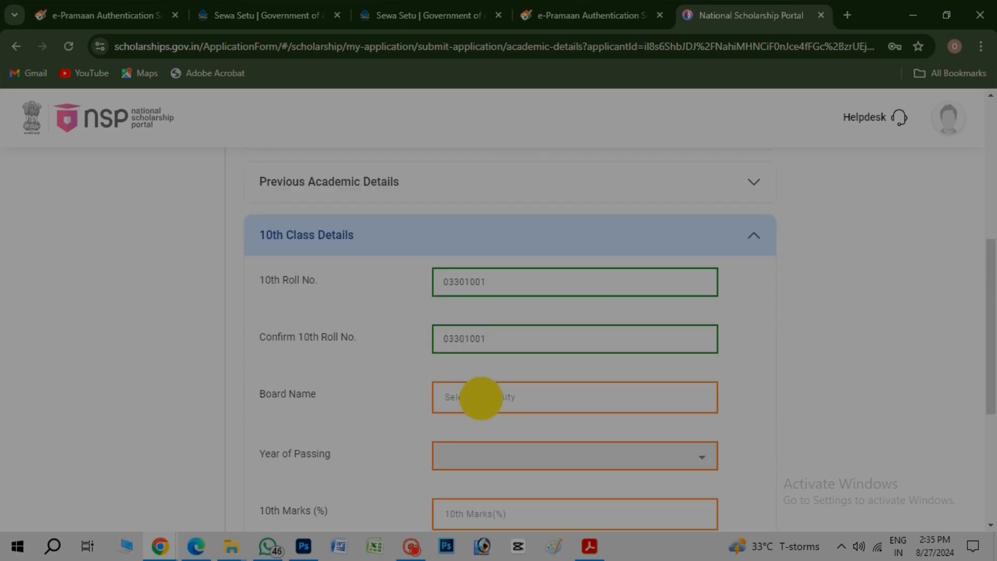
pyautogui.write('boa')
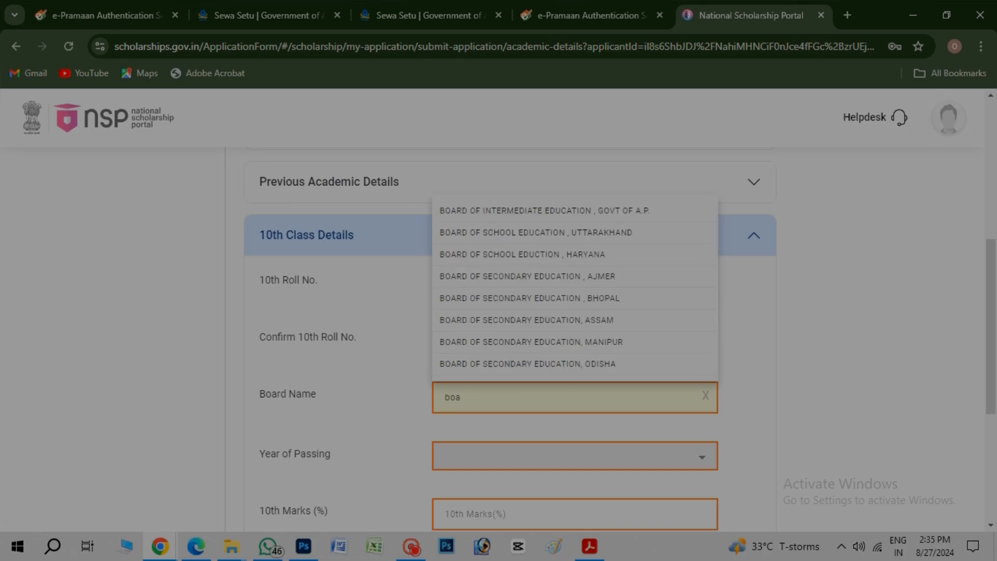
pyautogui.click(573, 318)
pyautogui.scroll(-2, 560, 364)
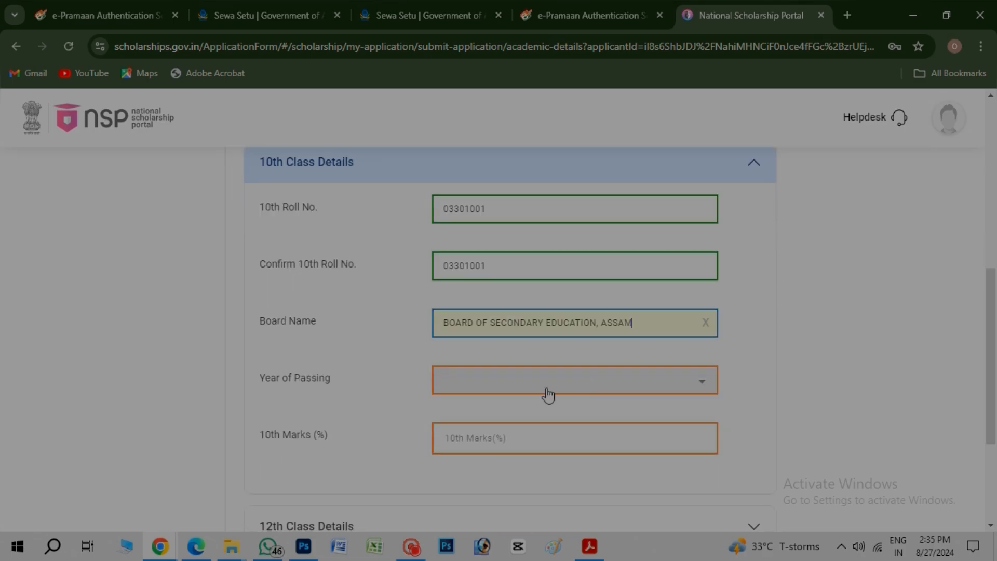
# Set the 10th class Year of Passing to 2022 and 10th Marks (%) to 70.
pyautogui.click(530, 389)
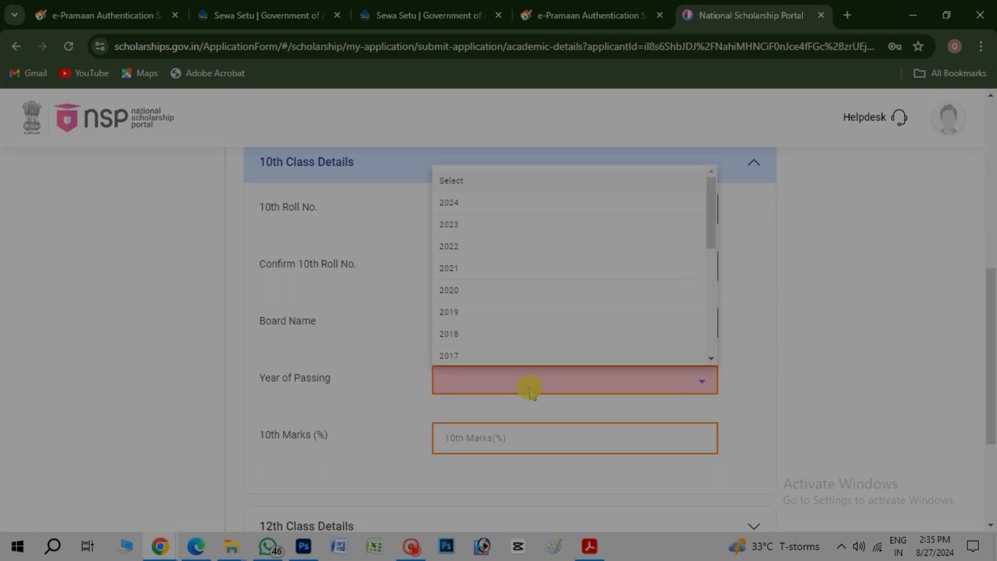
pyautogui.click(457, 246)
pyautogui.scroll(-2, 579, 383)
pyautogui.click(569, 373)
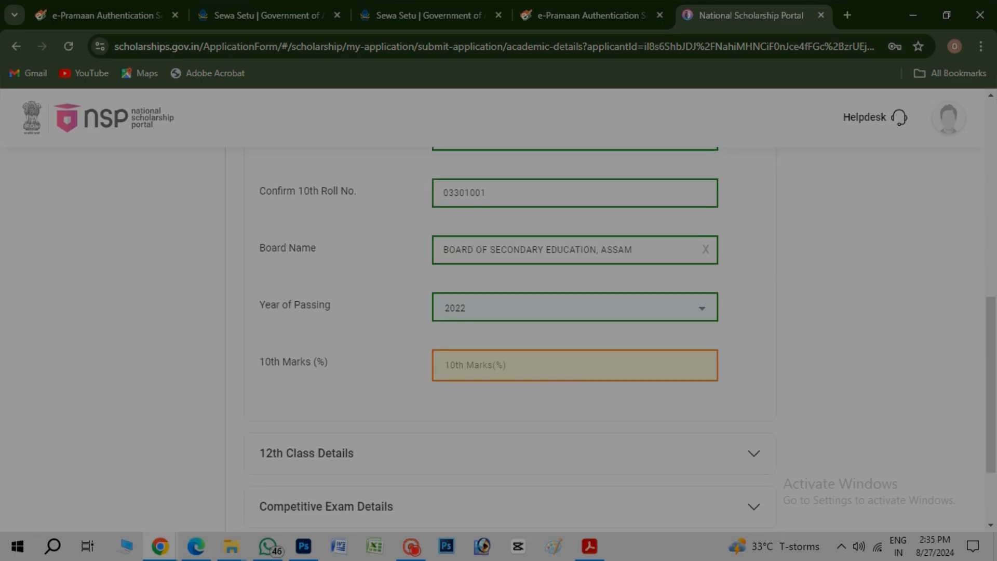
pyautogui.write('7')
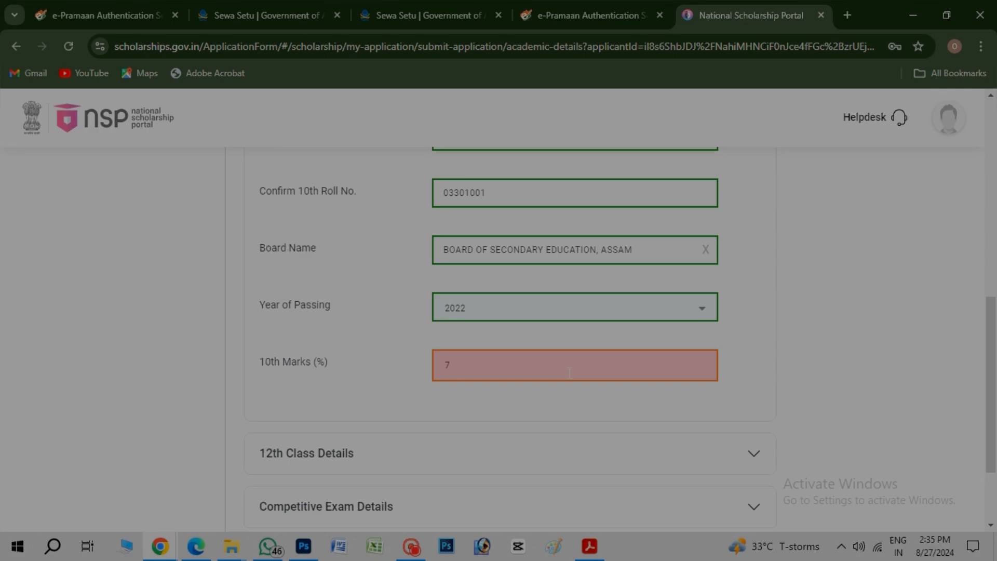
pyautogui.write('0')
# Check the 12th Class Details, save the academic details and continue with the application.
pyautogui.scroll(-2, 615, 403)
pyautogui.click(703, 382)
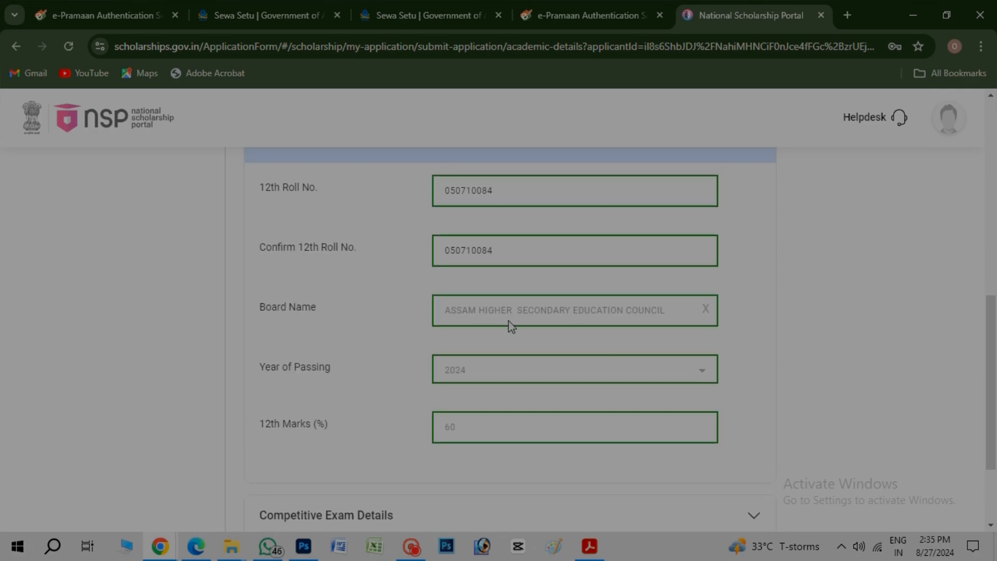
pyautogui.scroll(-2, 475, 425)
pyautogui.click(621, 461)
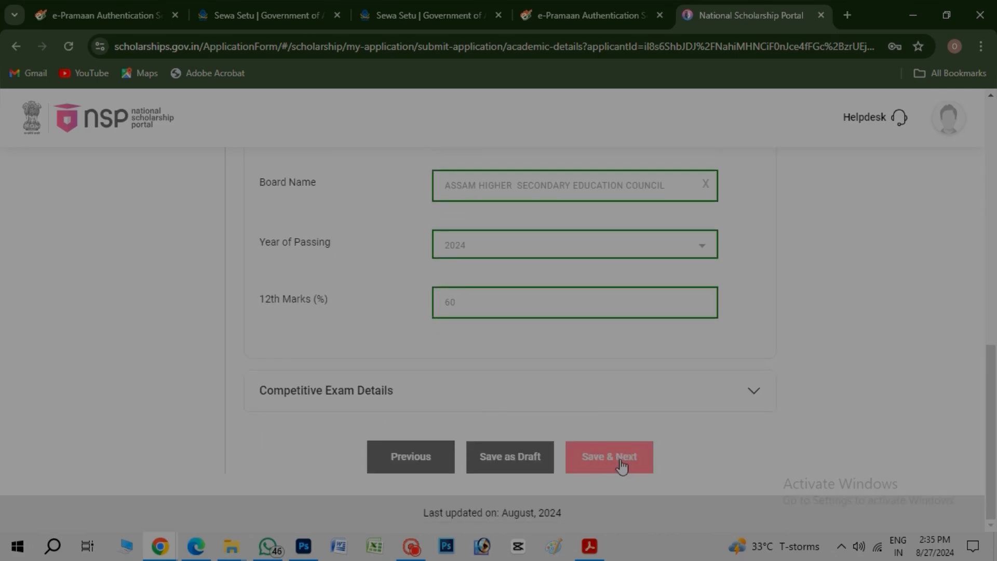
pyautogui.scroll(7, 621, 466)
pyautogui.scroll(-7, 621, 466)
pyautogui.click(607, 492)
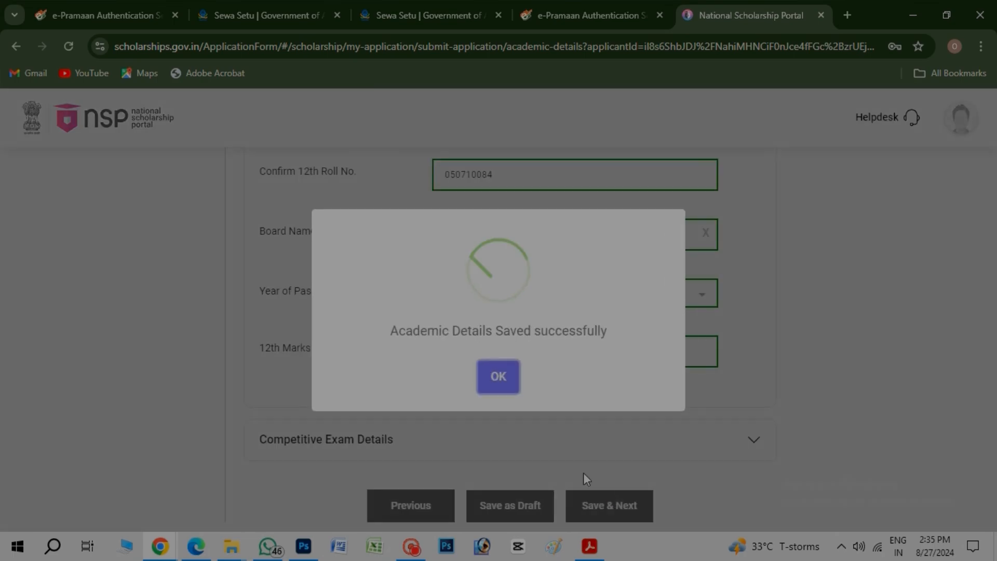
pyautogui.click(506, 384)
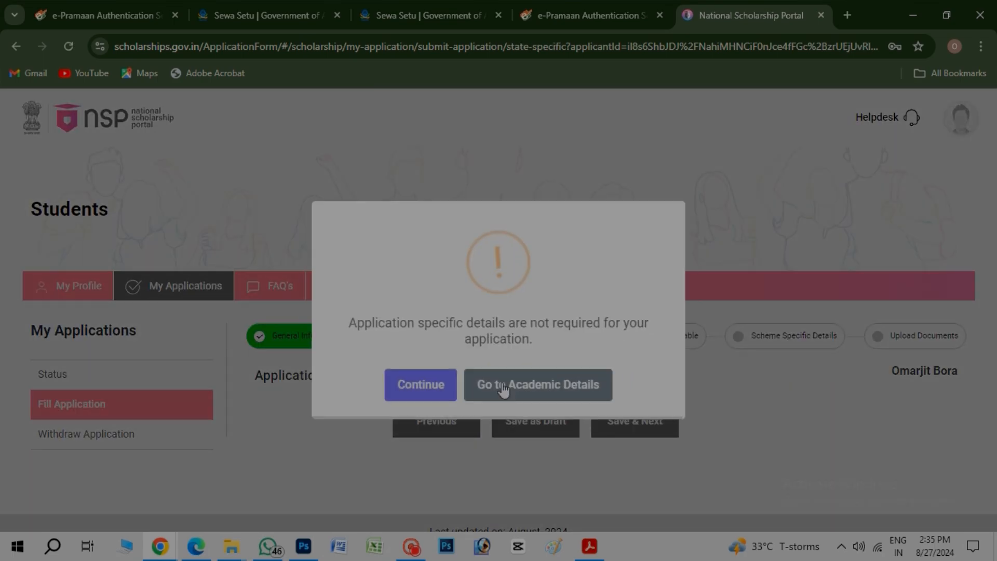
# Select ISHAN UDAY SPECIAL SCHOLARSHIP SCHEME FOR NER as the scheme and save the scheme details.
pyautogui.click(413, 384)
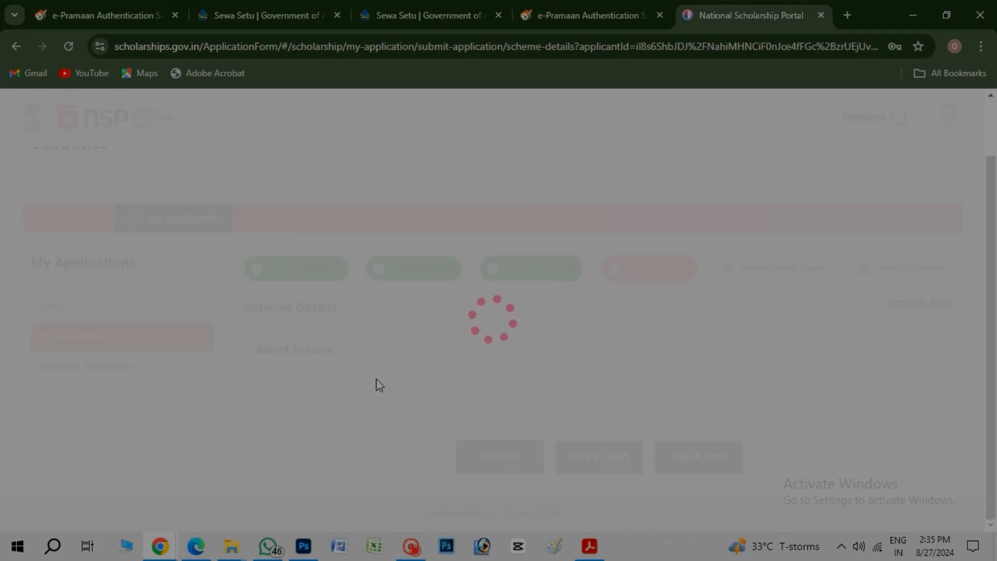
pyautogui.scroll(-1, 379, 385)
pyautogui.scroll(-1, 379, 385)
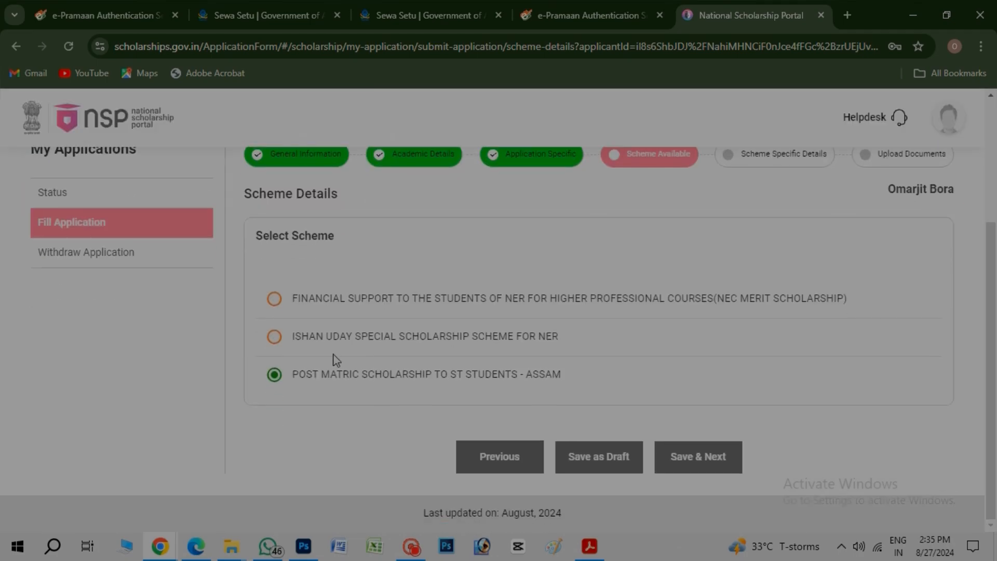
pyautogui.click(274, 337)
pyautogui.moveTo(316, 336); pyautogui.dragTo(556, 338)
pyautogui.click(556, 338)
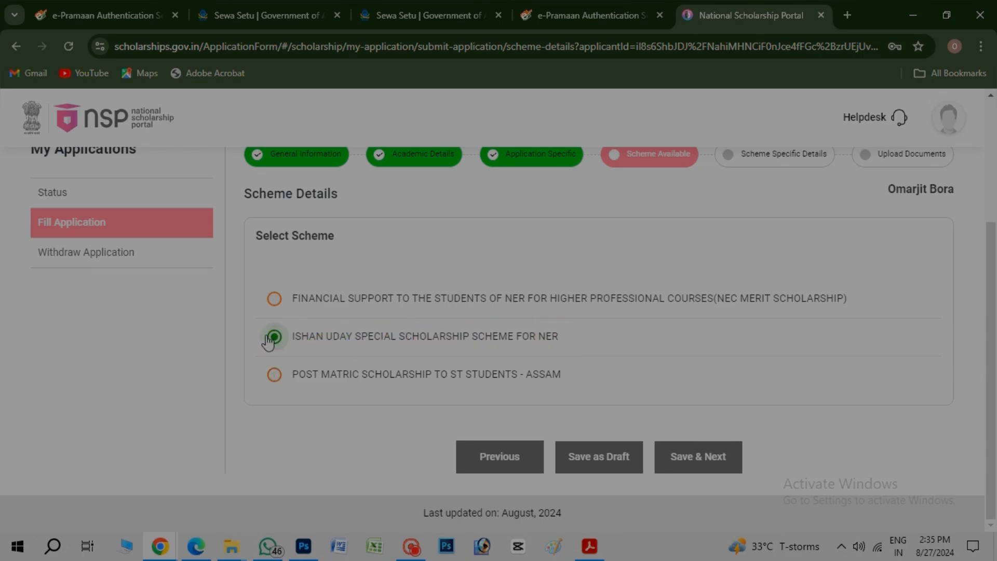
pyautogui.moveTo(301, 339); pyautogui.dragTo(556, 337)
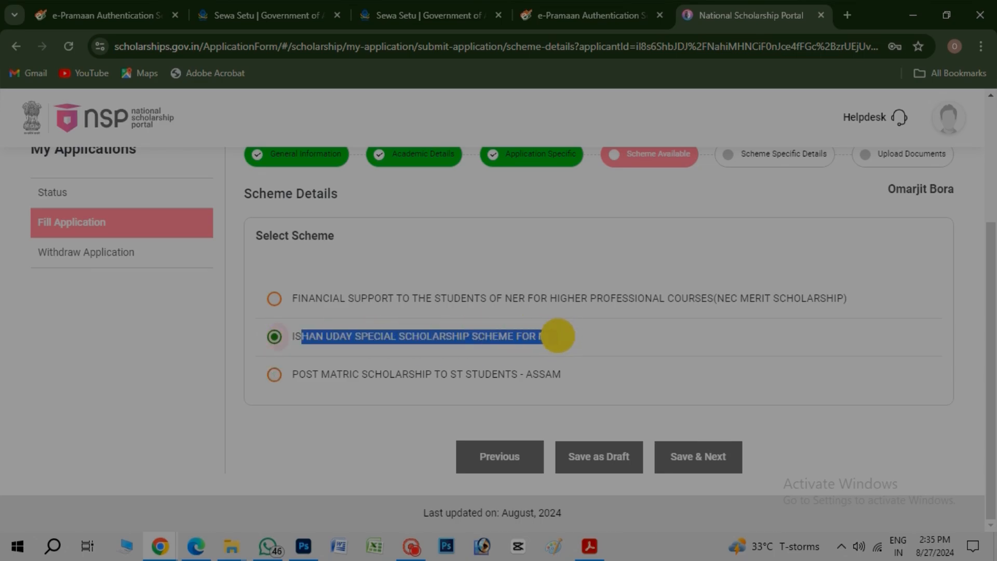
pyautogui.click(556, 337)
pyautogui.click(707, 457)
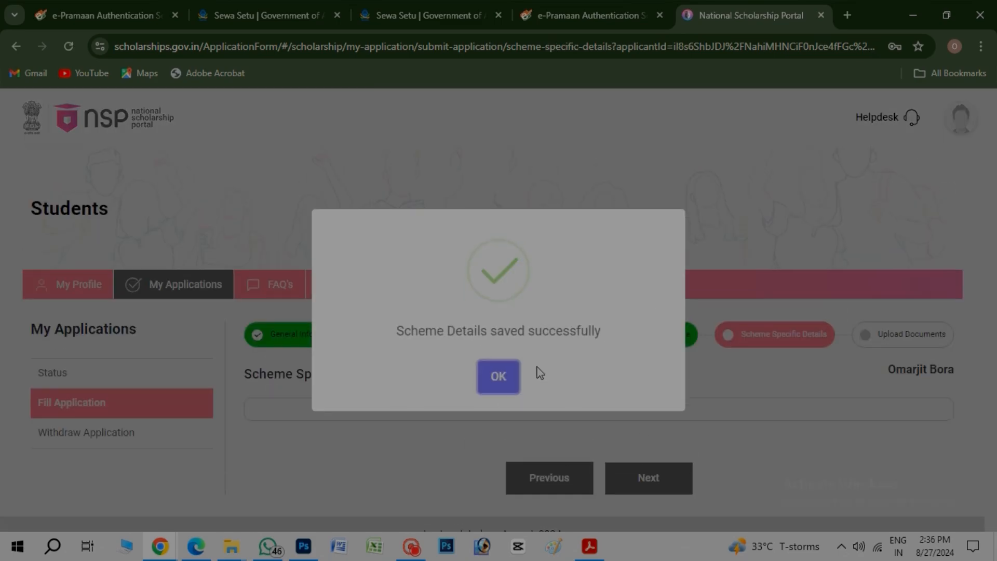
pyautogui.click(501, 379)
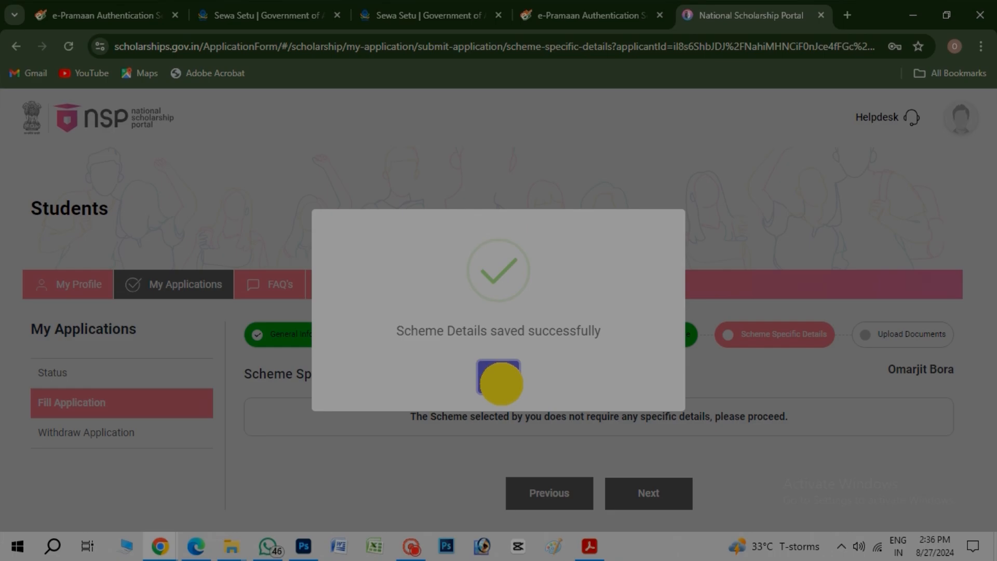
# Proceed past Scheme Specific Details to the Upload Documents stage of the application.
pyautogui.click(659, 474)
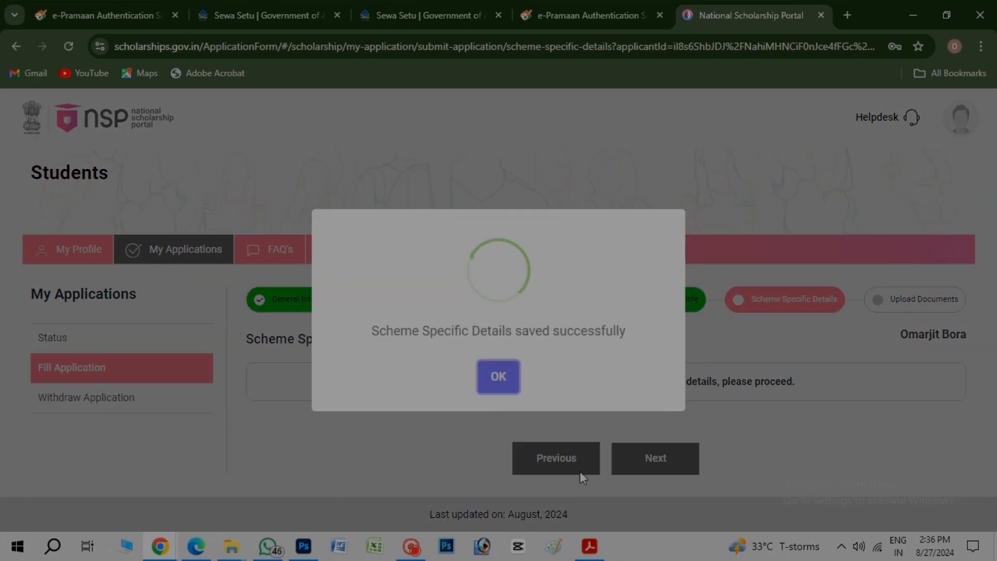
pyautogui.click(495, 378)
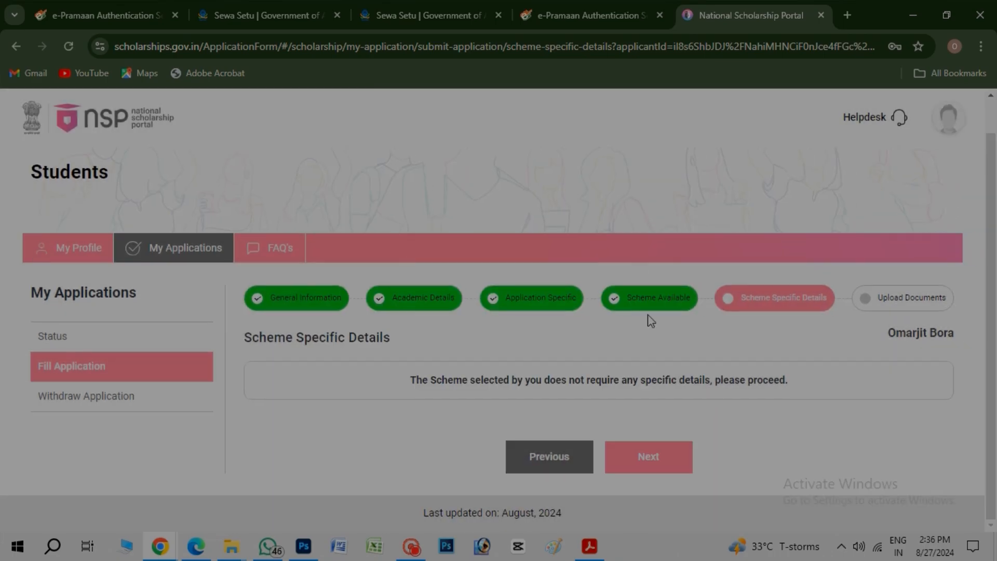
pyautogui.click(652, 458)
pyautogui.scroll(-5, 519, 357)
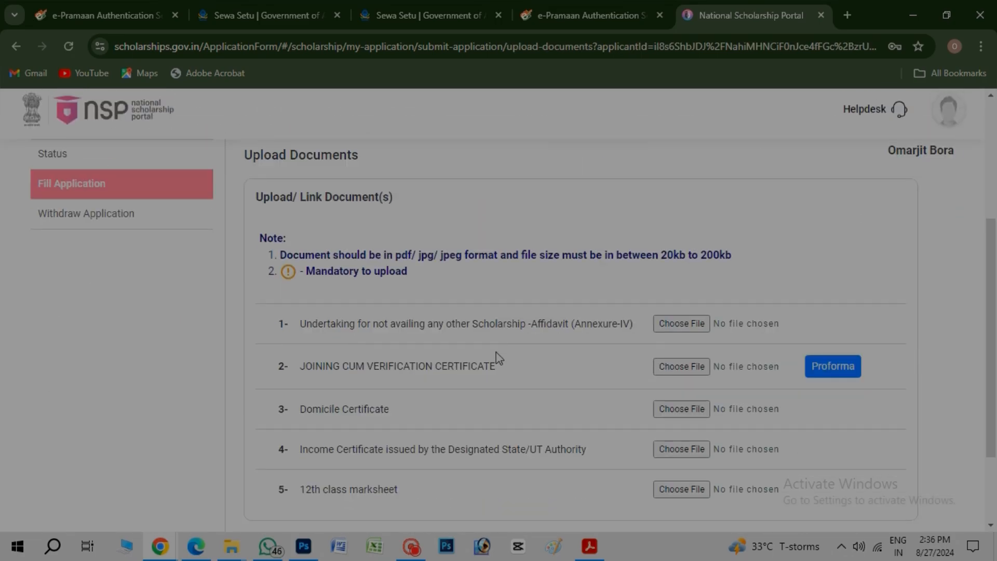
# Review the Annexure-IV undertaking and joining certificate requirements, and open the proforma for the JOINING CUM VERIFICATION CERTIFICATE.
pyautogui.click(326, 207)
pyautogui.moveTo(326, 208); pyautogui.dragTo(569, 212)
pyautogui.click(674, 229)
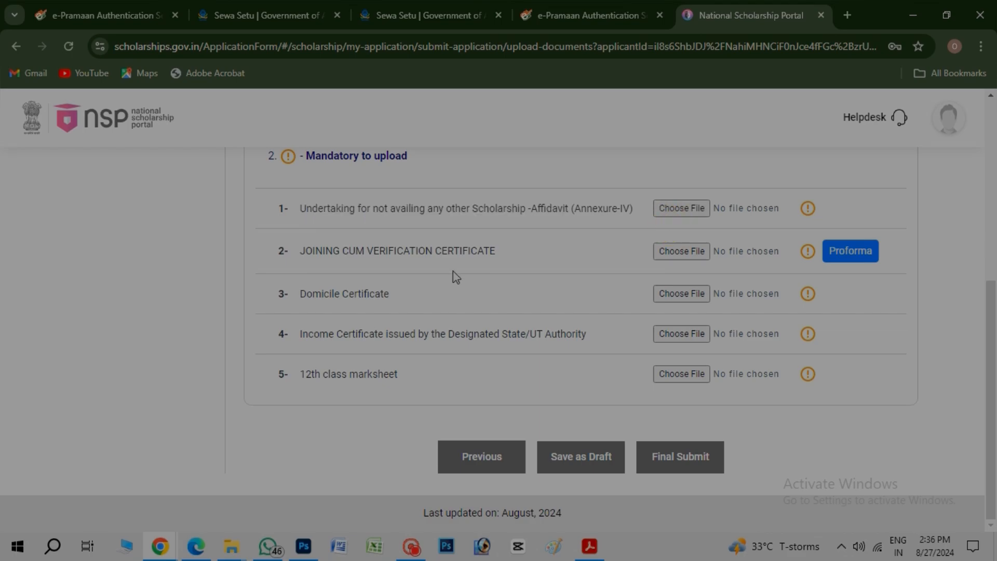
pyautogui.moveTo(302, 250); pyautogui.dragTo(454, 252)
pyautogui.click(518, 256)
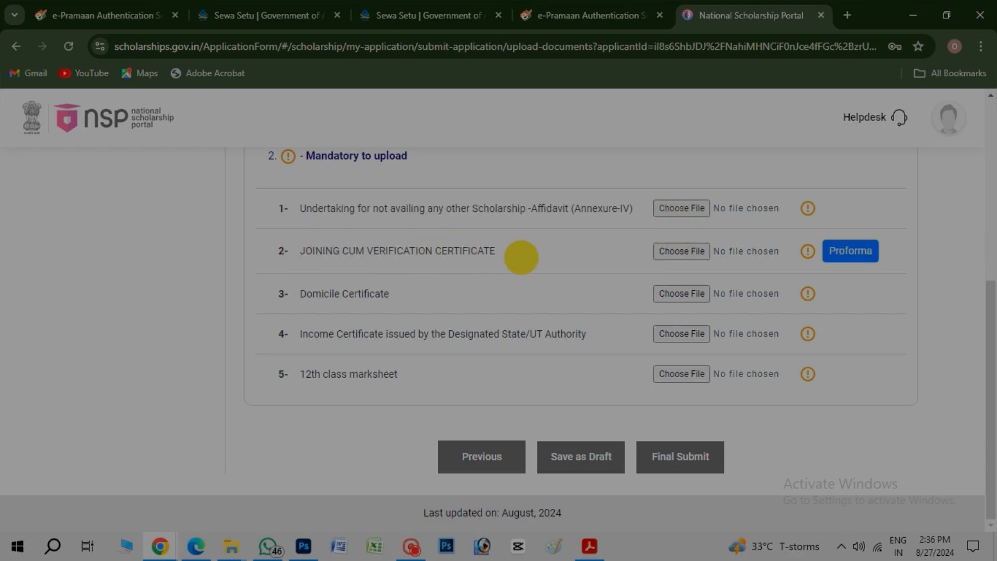
pyautogui.click(842, 252)
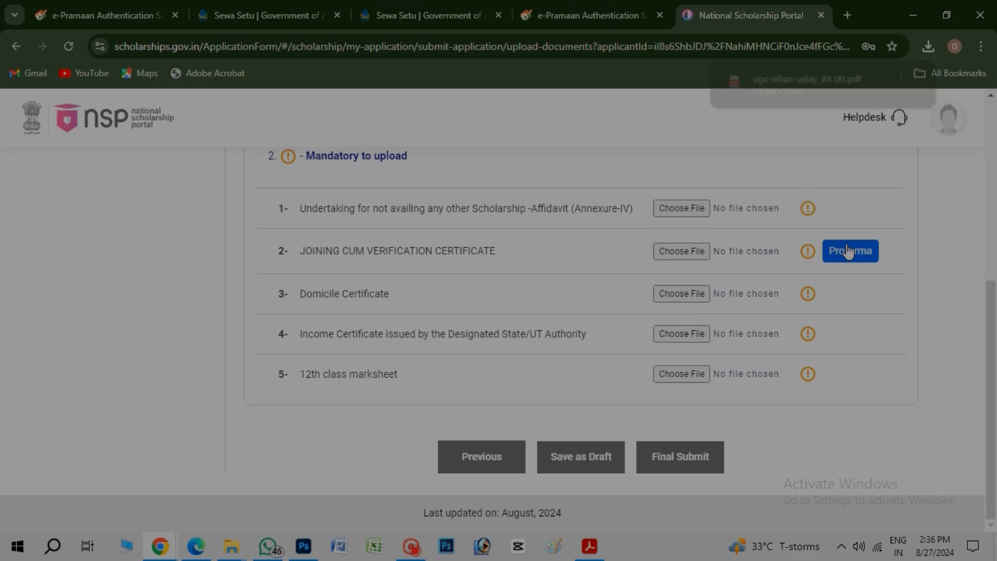
pyautogui.click(909, 107)
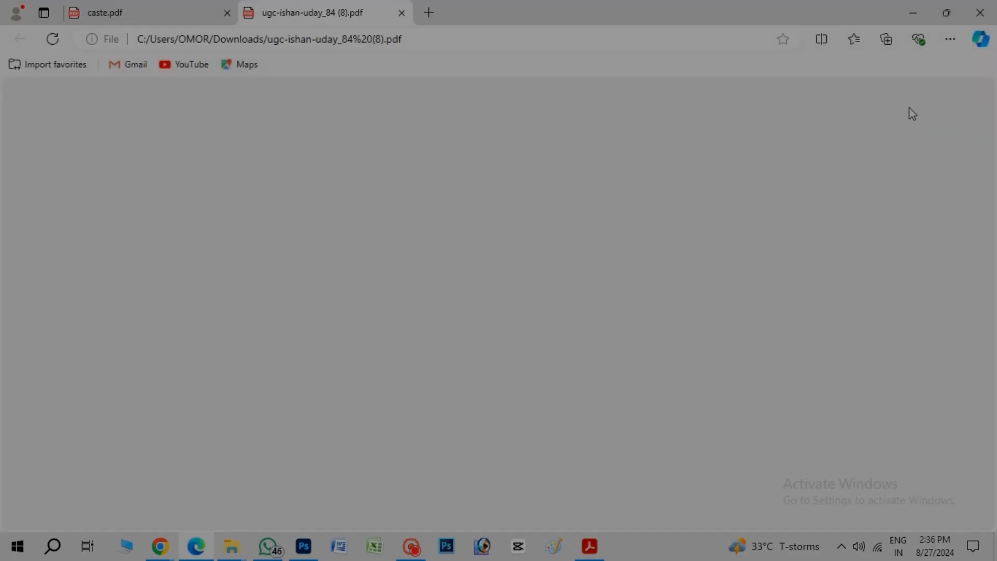
# Examine the joining cum verification certificate PDF at a larger zoom, from the institution particulars down to the signature block.
pyautogui.scroll(-7, 514, 265)
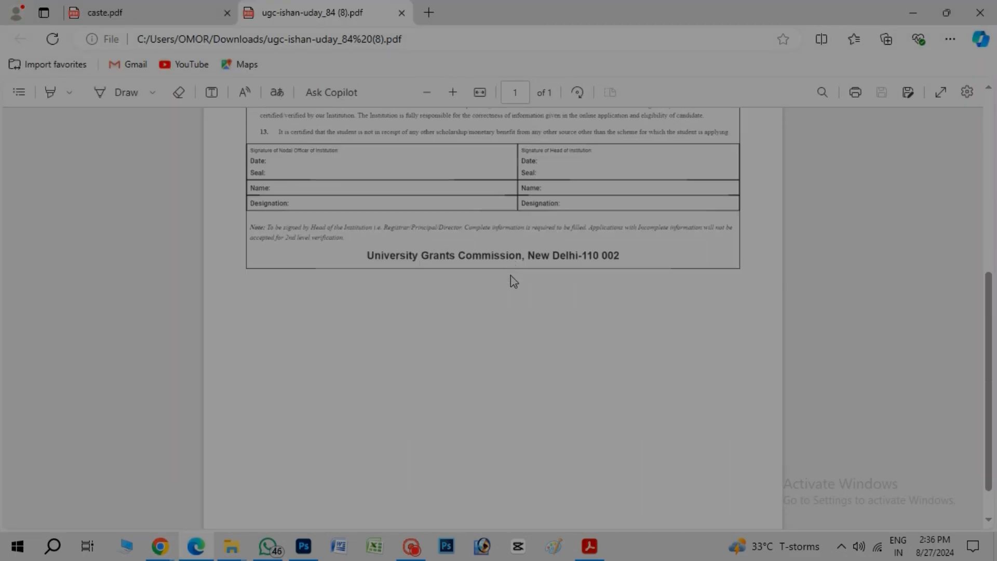
pyautogui.scroll(4, 514, 281)
pyautogui.scroll(3, 512, 281)
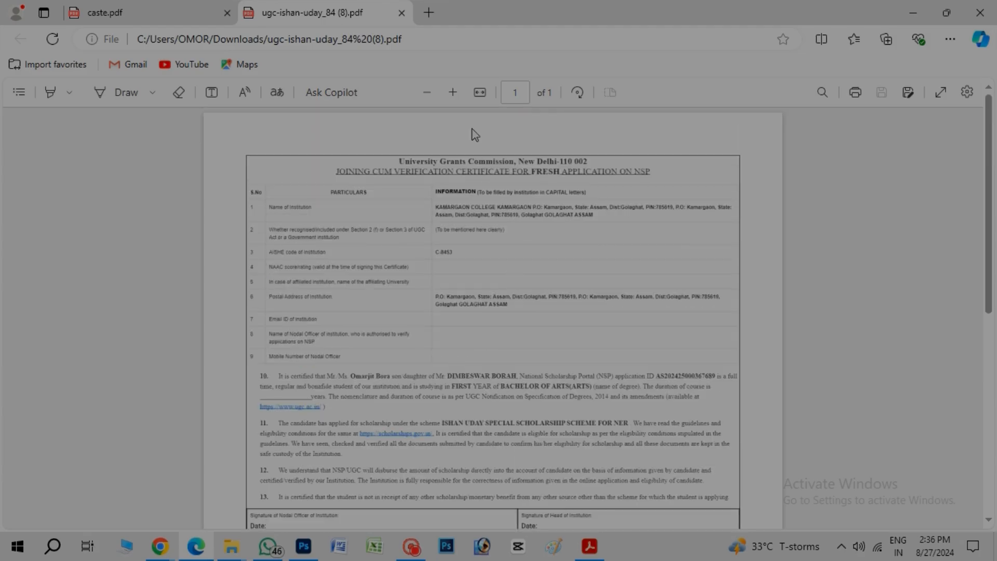
pyautogui.click(452, 92)
pyautogui.scroll(-1, 555, 456)
pyautogui.scroll(-10, 553, 455)
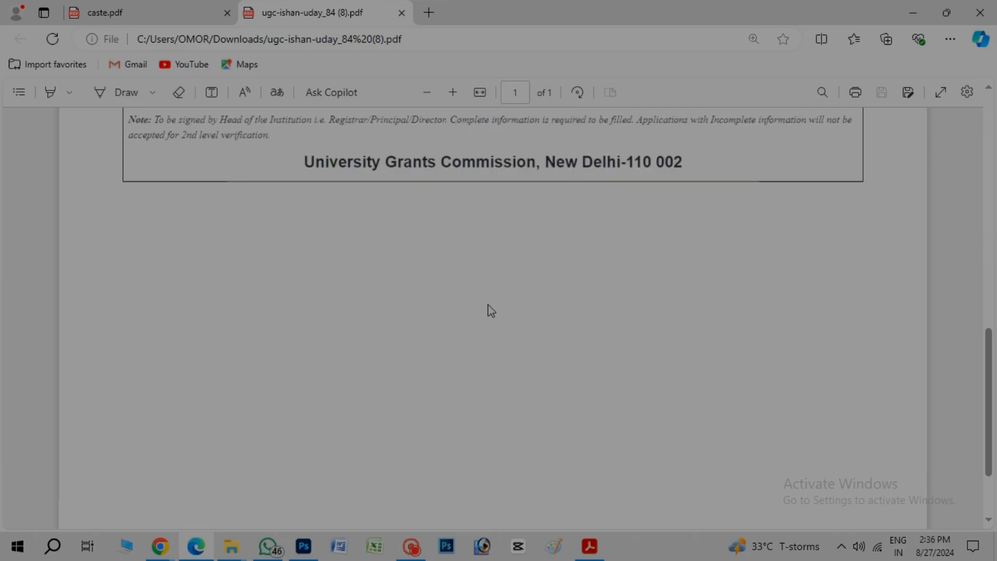
pyautogui.scroll(-2, 491, 310)
# Return to the National Scholarship Portal in Chrome and review the income certificate and 12th class marksheet upload requirements.
pyautogui.click(164, 543)
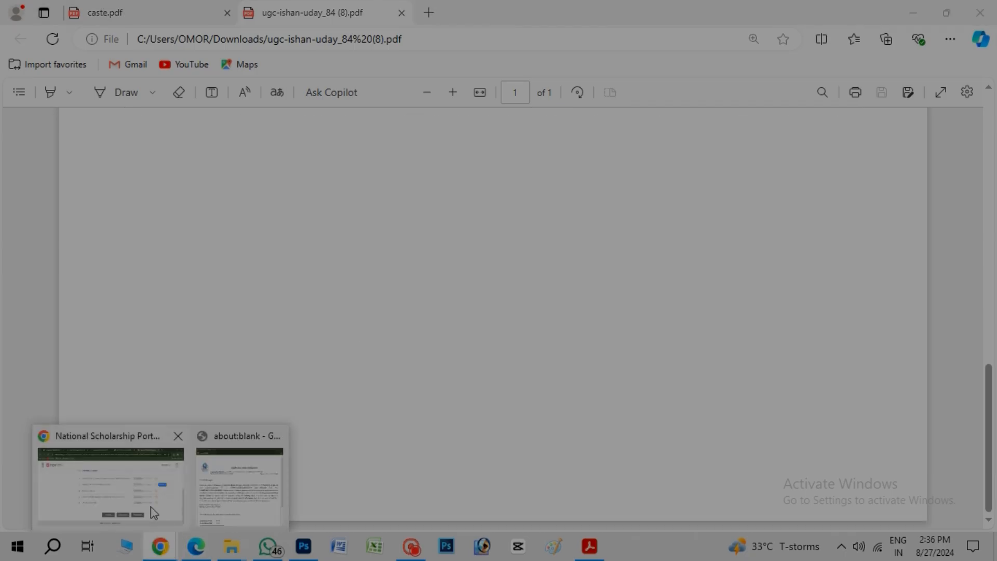
pyautogui.click(154, 513)
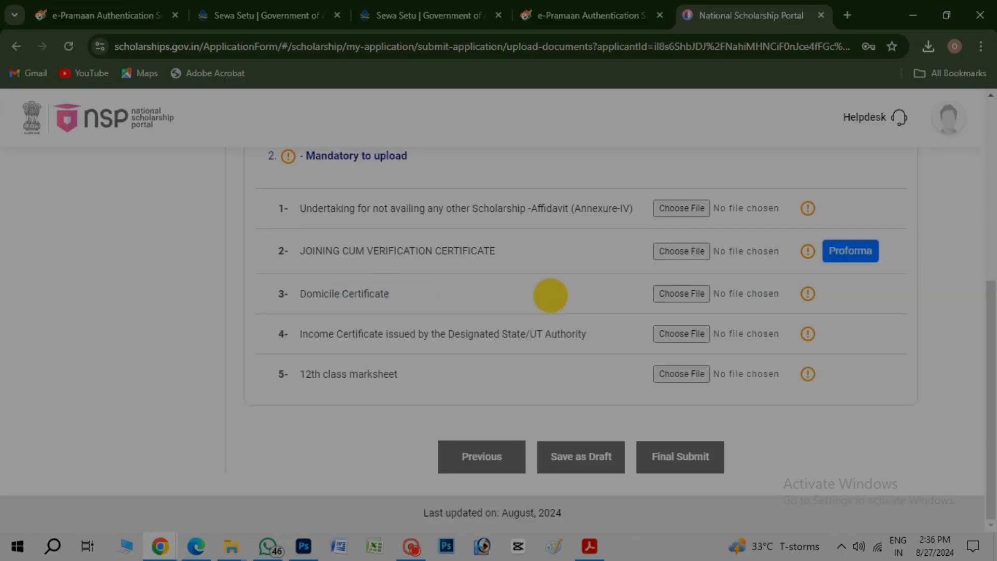
pyautogui.moveTo(319, 335); pyautogui.dragTo(468, 339)
pyautogui.moveTo(329, 375); pyautogui.dragTo(382, 375)
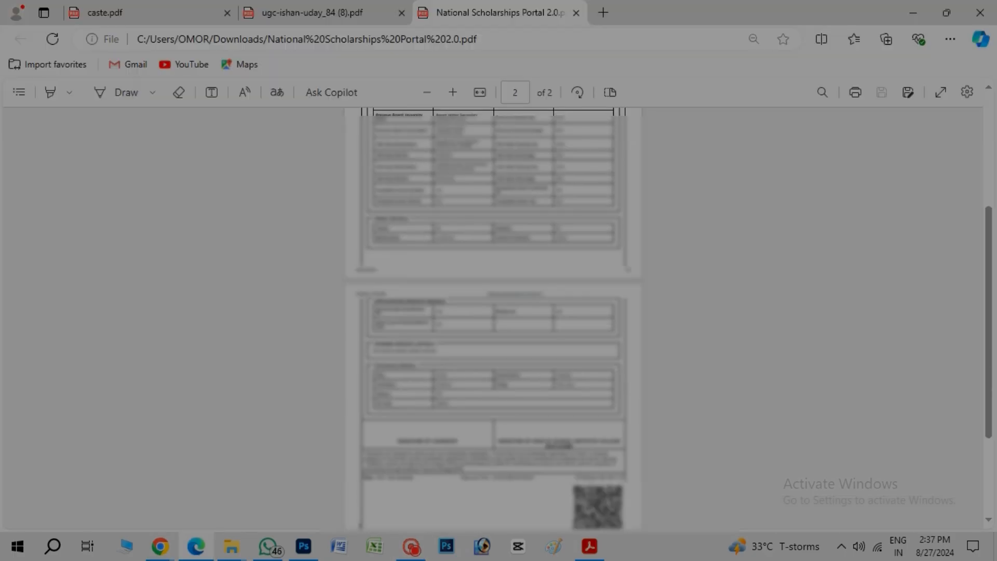
# Look through the application printout National Scholarships Portal 2.0.pdf in Edge, including the signature area on page 2.
pyautogui.scroll(-5, 524, 387)
pyautogui.scroll(10, 524, 387)
pyautogui.scroll(-10, 525, 387)
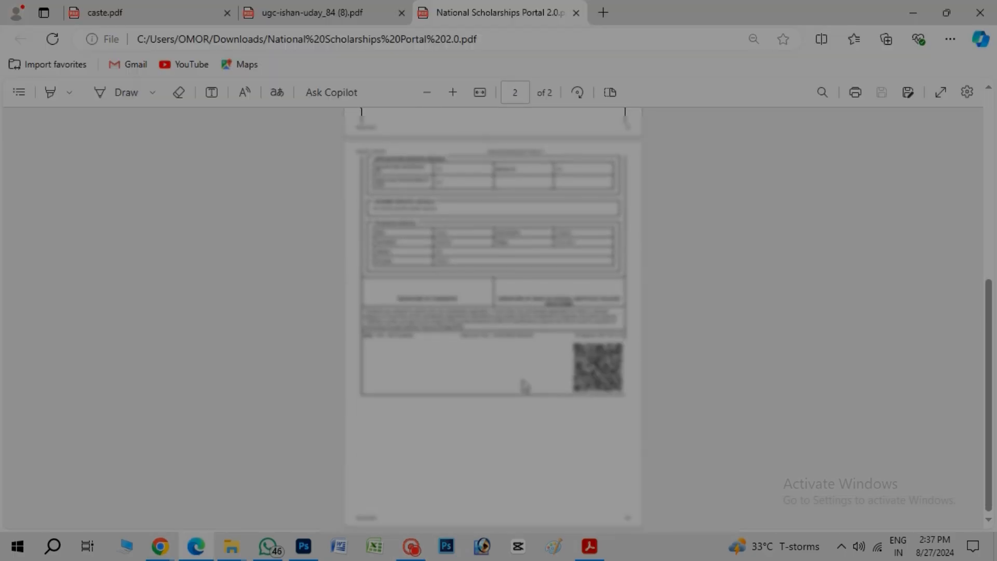
pyautogui.scroll(5, 524, 387)
pyautogui.scroll(-5, 524, 386)
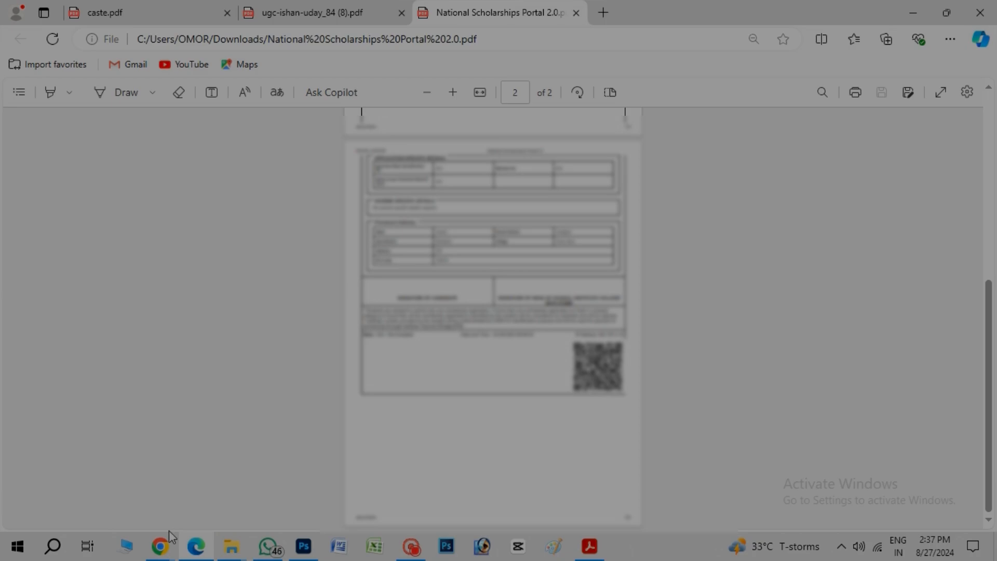